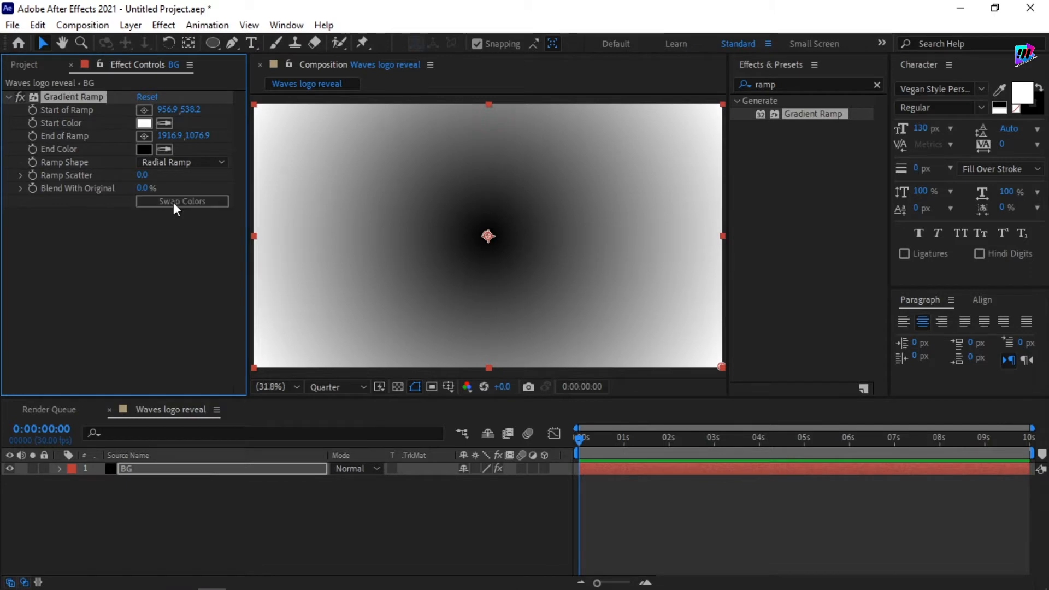
- Swap the Gradient Ramp colors on the BG layer and set the start color to light grey D9D9D9
left_click(173, 202)
left_click(148, 123)
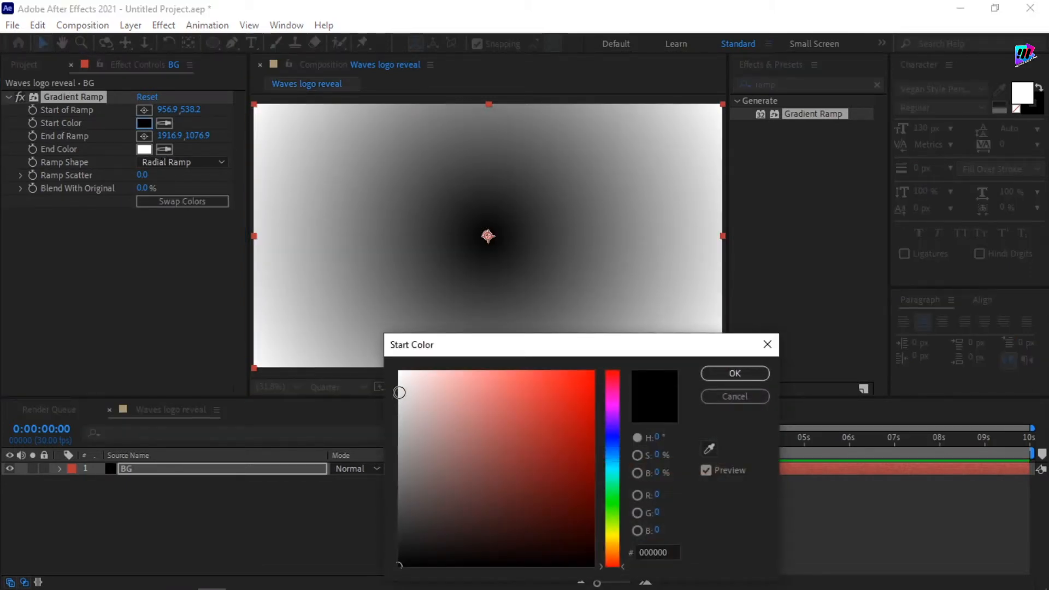
left_click_drag(400, 393, 389, 400)
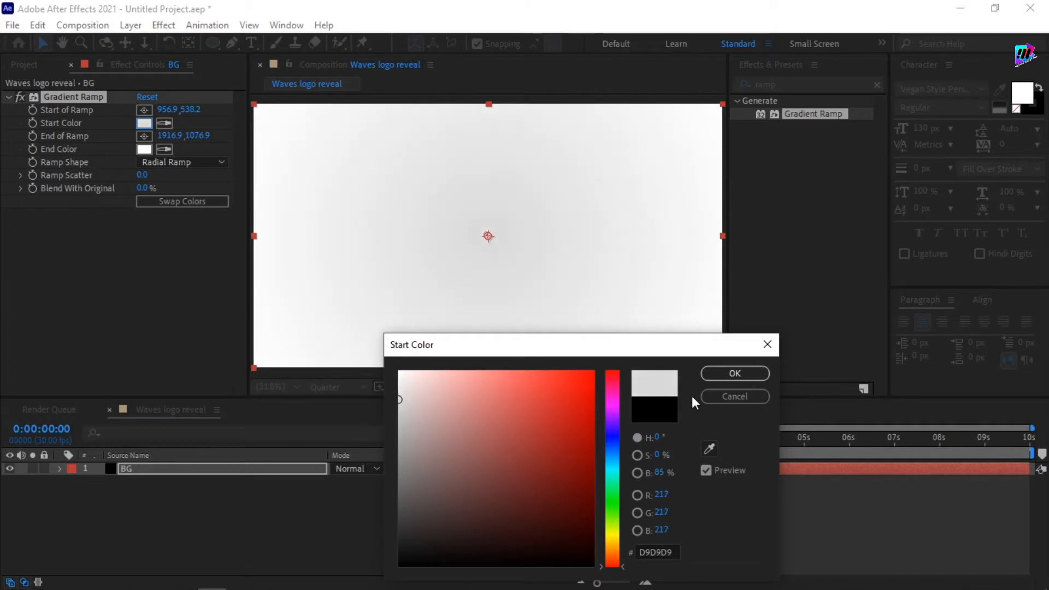
left_click(736, 374)
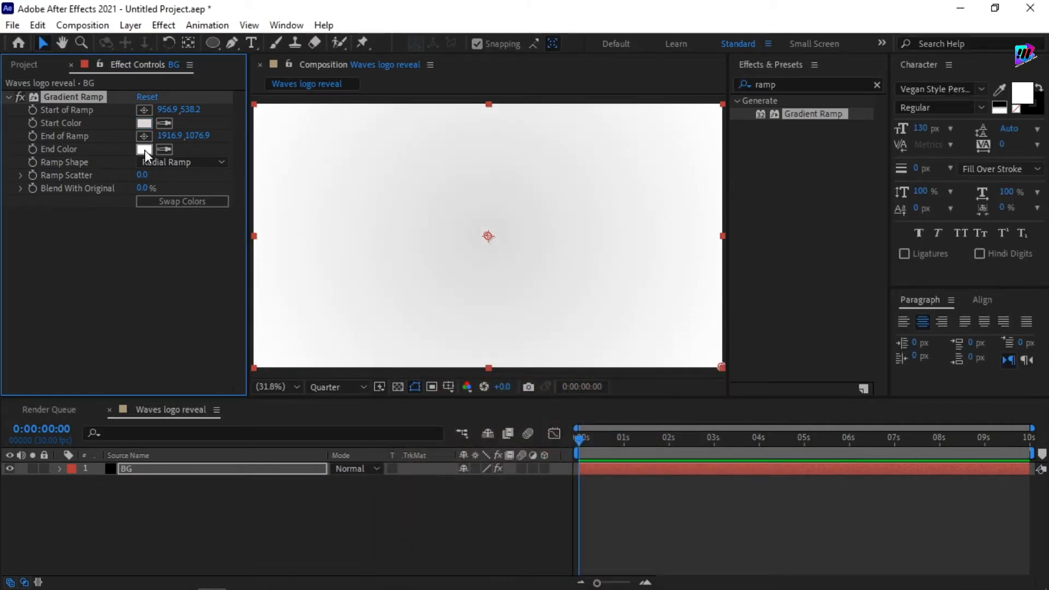
- Set the Gradient Ramp end color on the BG layer to the near-white blue F9FDFF
left_click(145, 150)
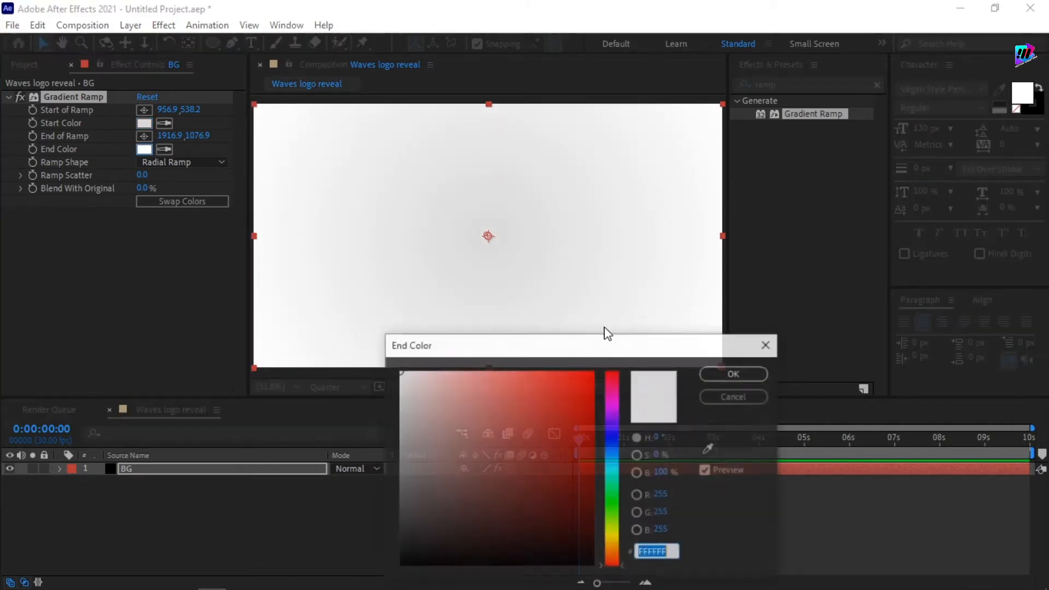
left_click(613, 455)
left_click(449, 374)
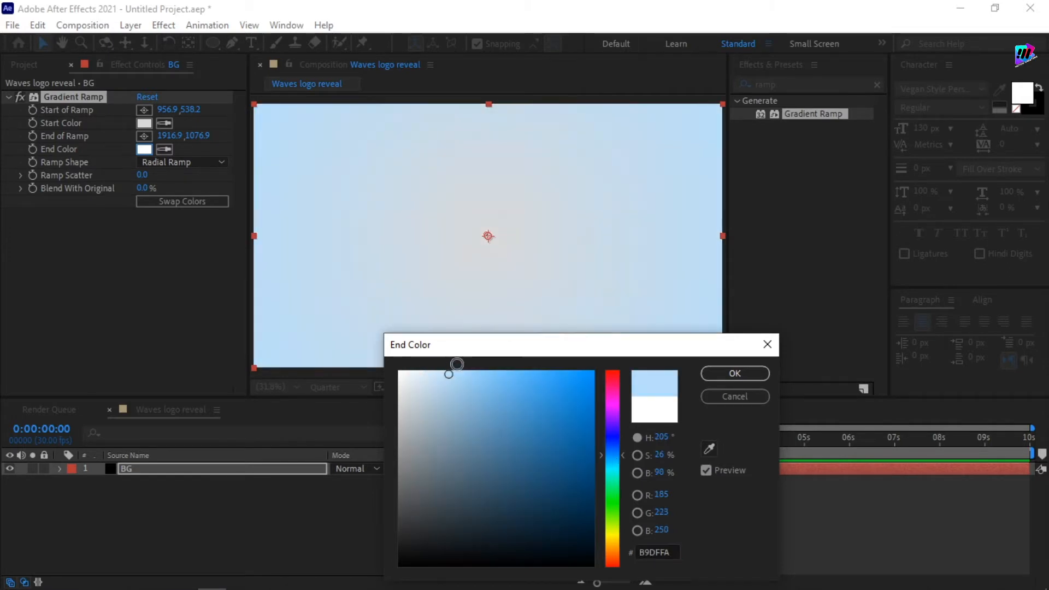
left_click_drag(461, 358, 399, 352)
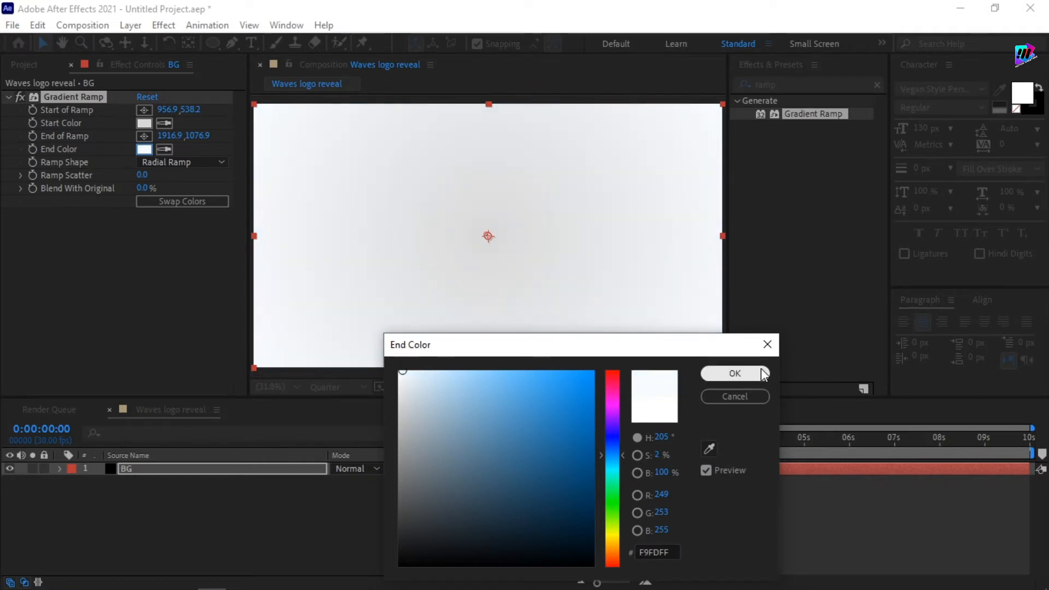
left_click(763, 374)
- Choose the Ellipse tool with no layer selected and set its fill type to Linear Gradient
left_click(24, 64)
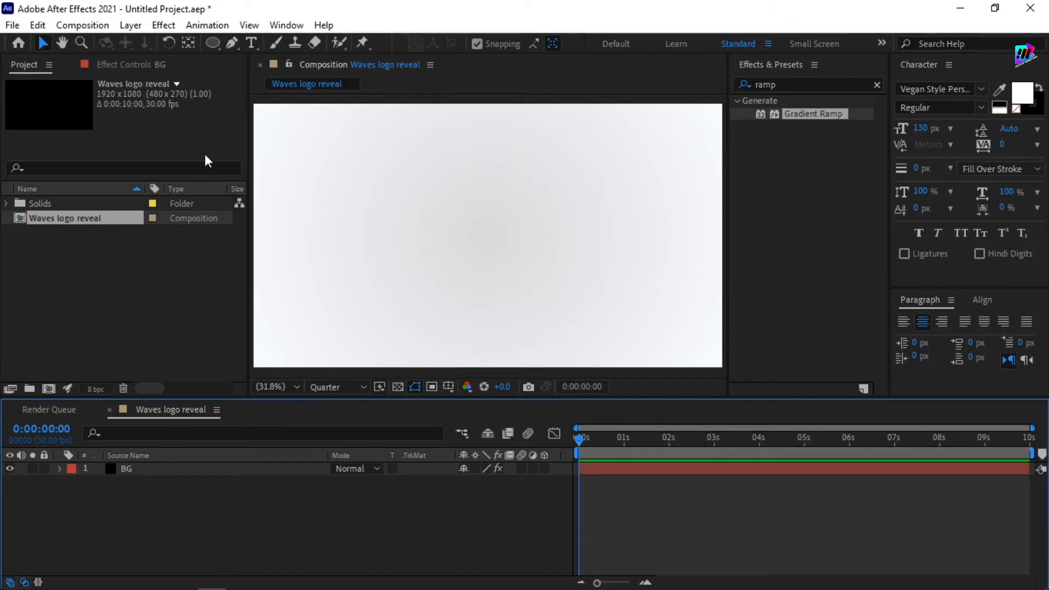
left_click_drag(215, 44, 253, 76)
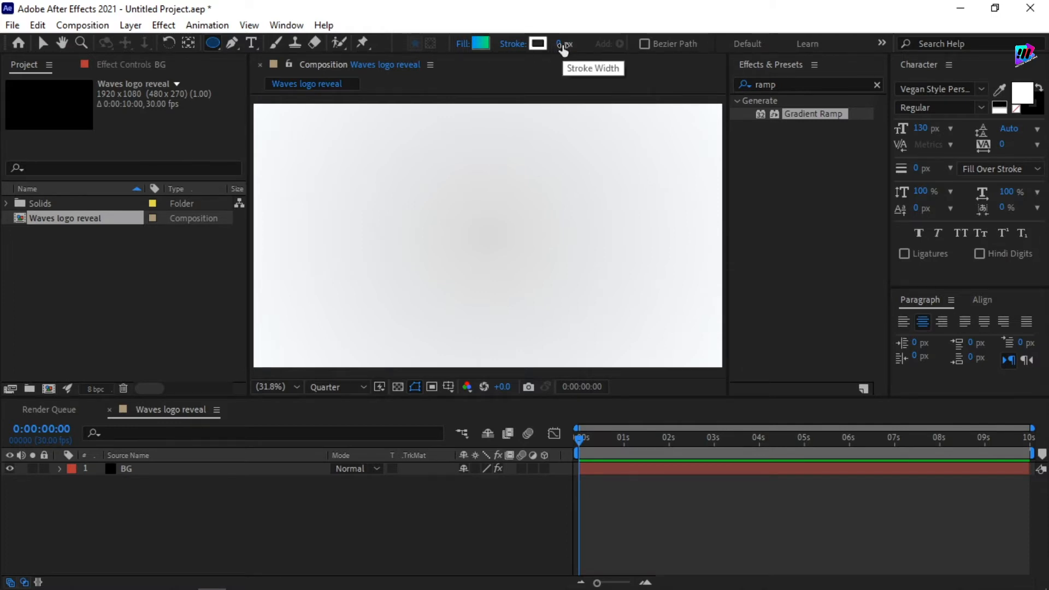
left_click(459, 44)
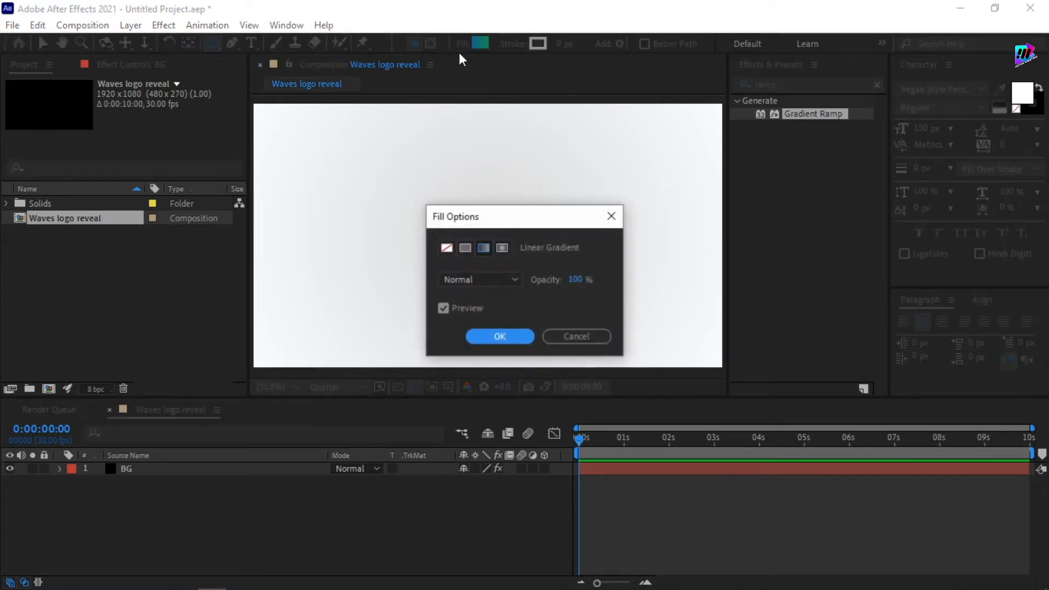
left_click(482, 248)
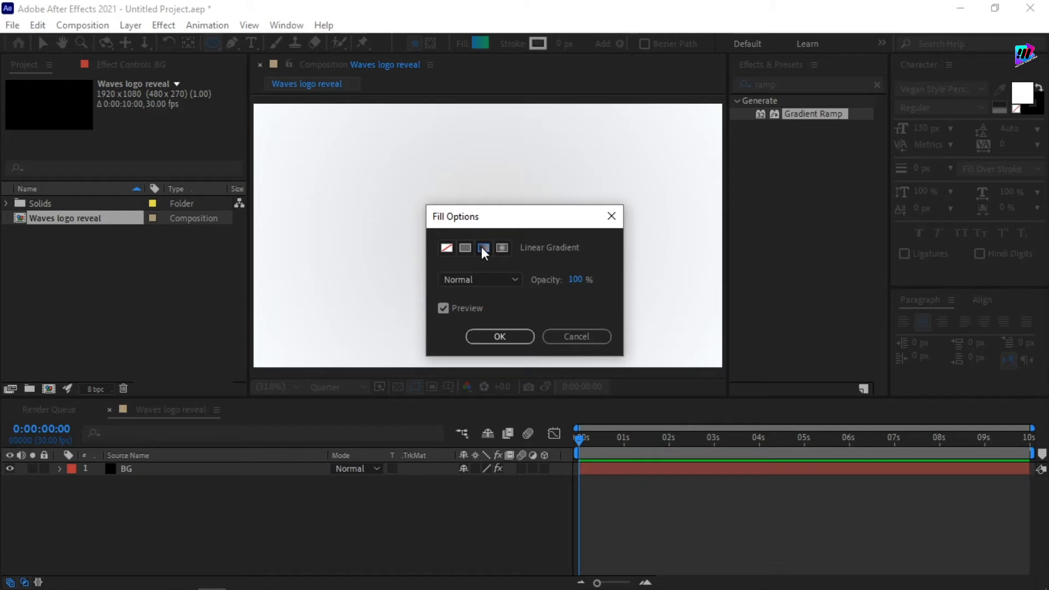
left_click(499, 336)
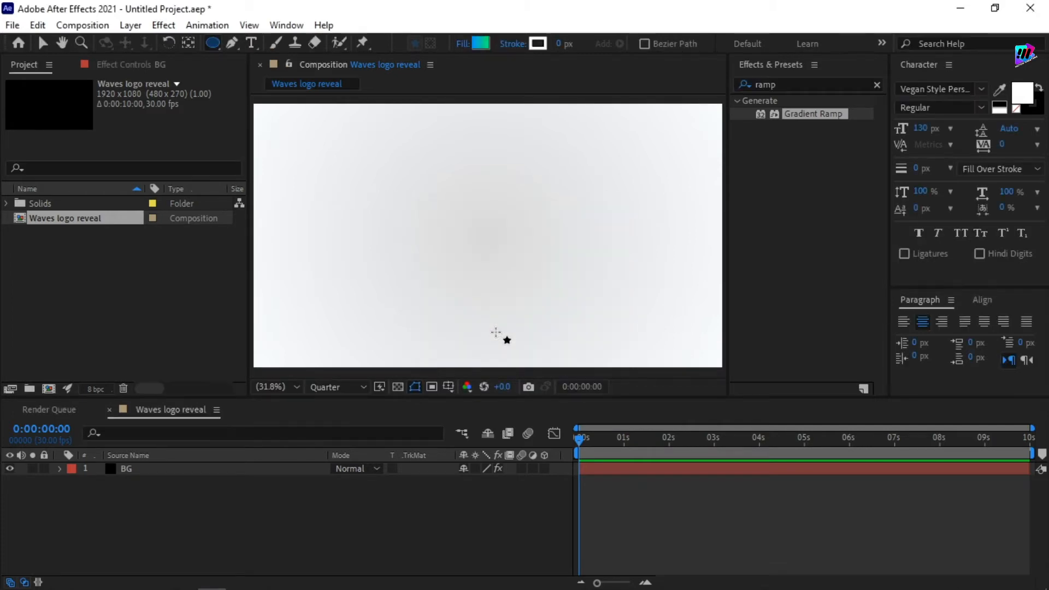
- Add a composition-sized ellipse shape layer and flatten it symmetrically into a thin full-width horizontal band
double_click(213, 44)
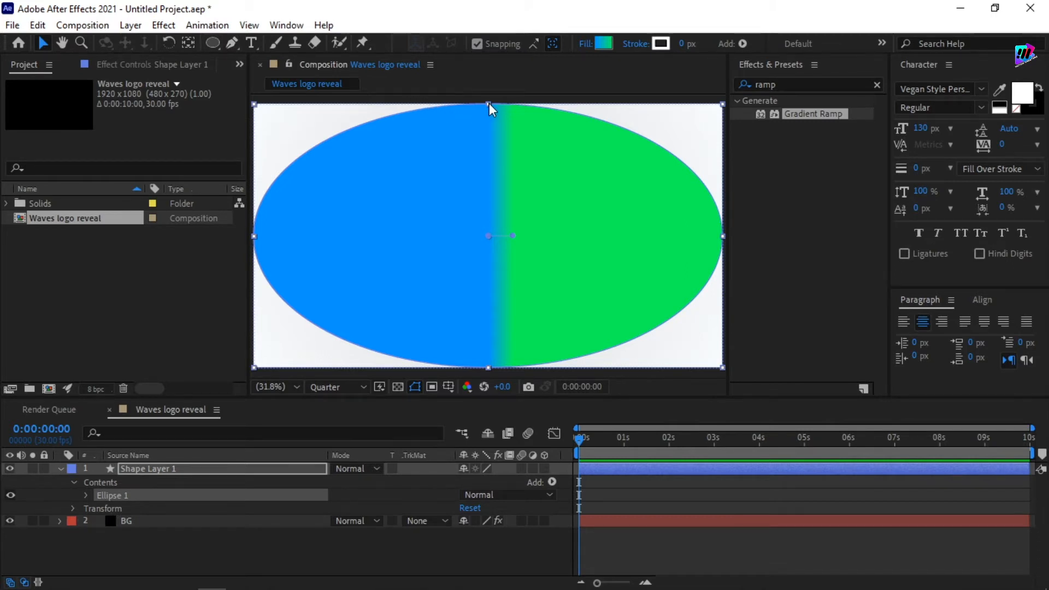
left_click_drag(489, 103, 492, 211)
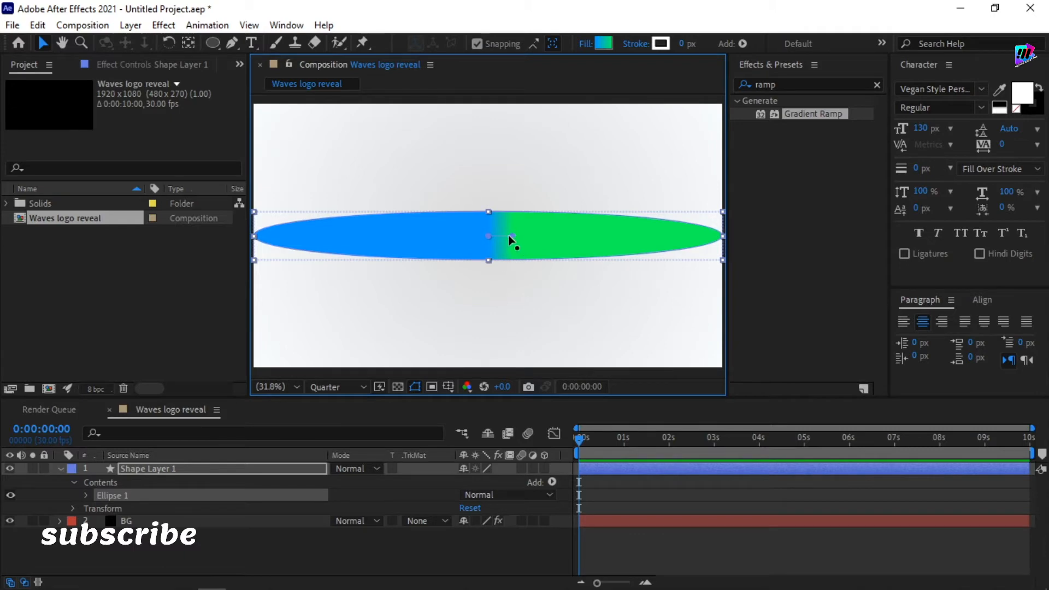
- Stretch the ellipse's linear gradient so it starts at the left tip and ends at the right tip
left_click_drag(513, 235, 725, 238)
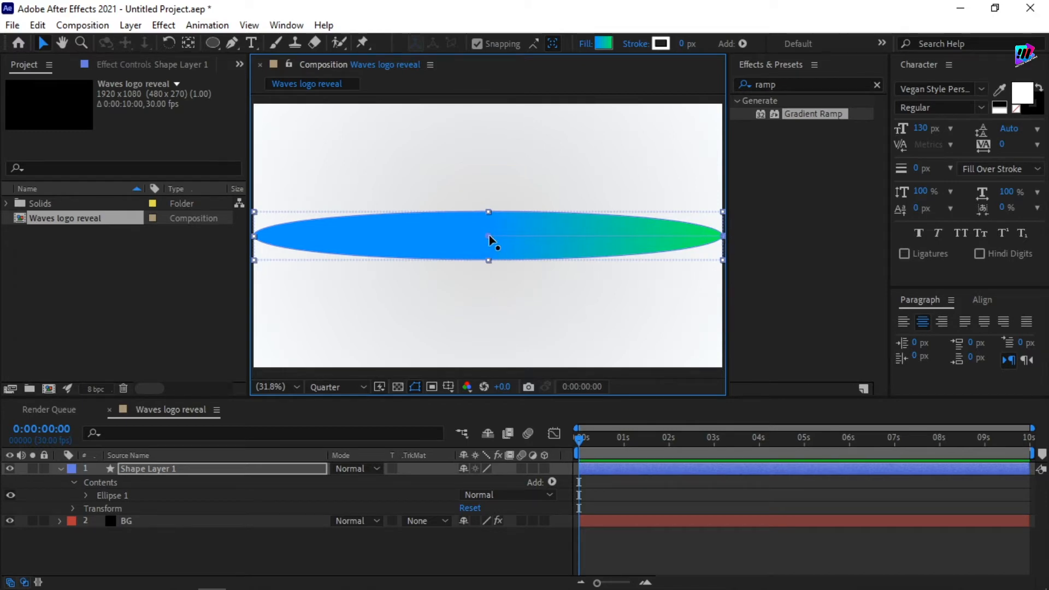
left_click_drag(490, 235, 365, 224)
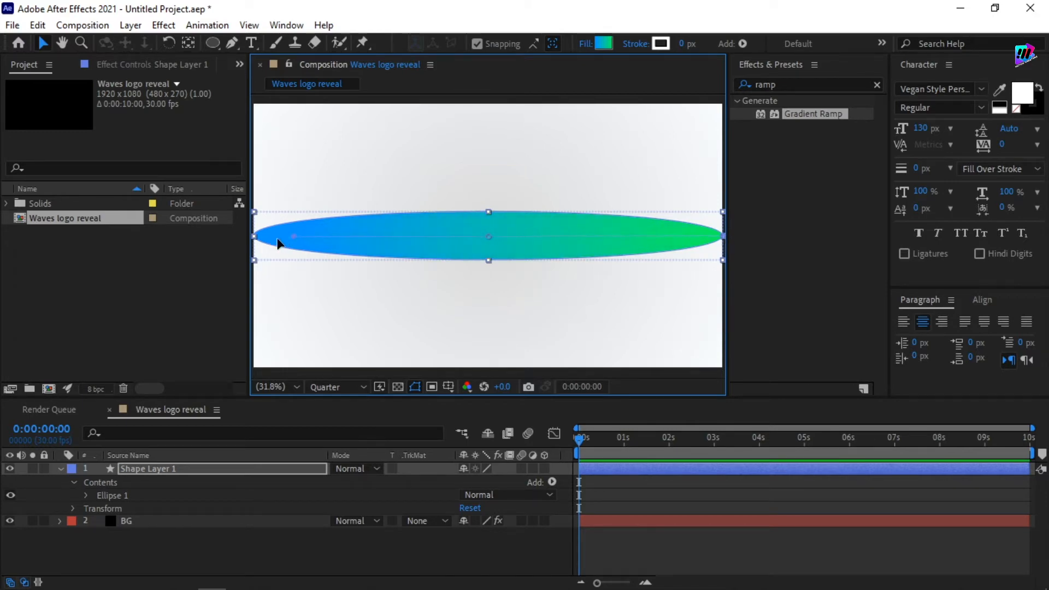
left_click_drag(278, 239, 256, 239)
- Rename the ellipse shape layer as "wave 1"
right_click(297, 469)
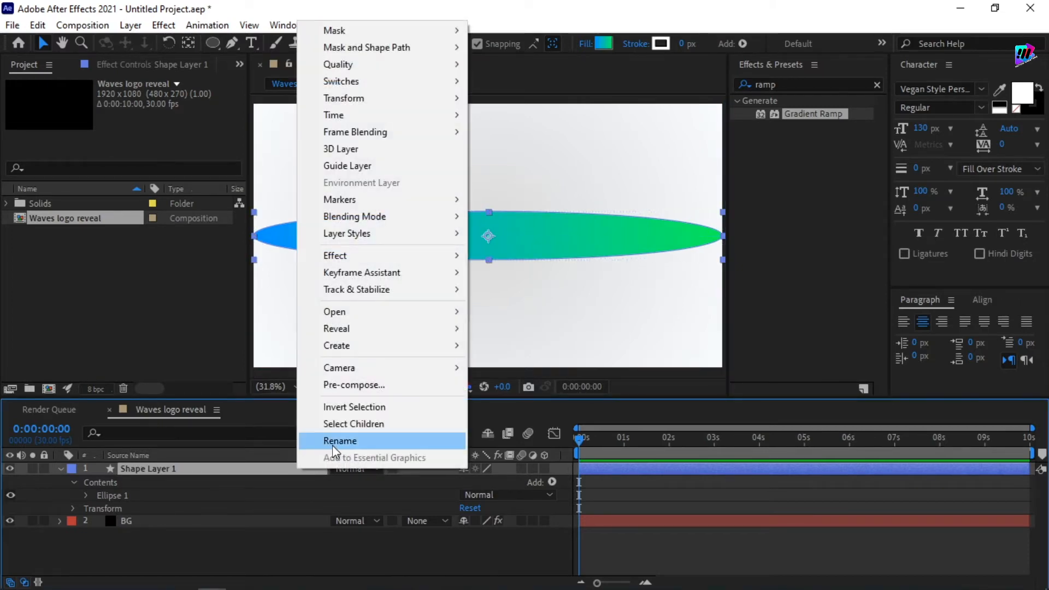
left_click(333, 442)
type("wave")
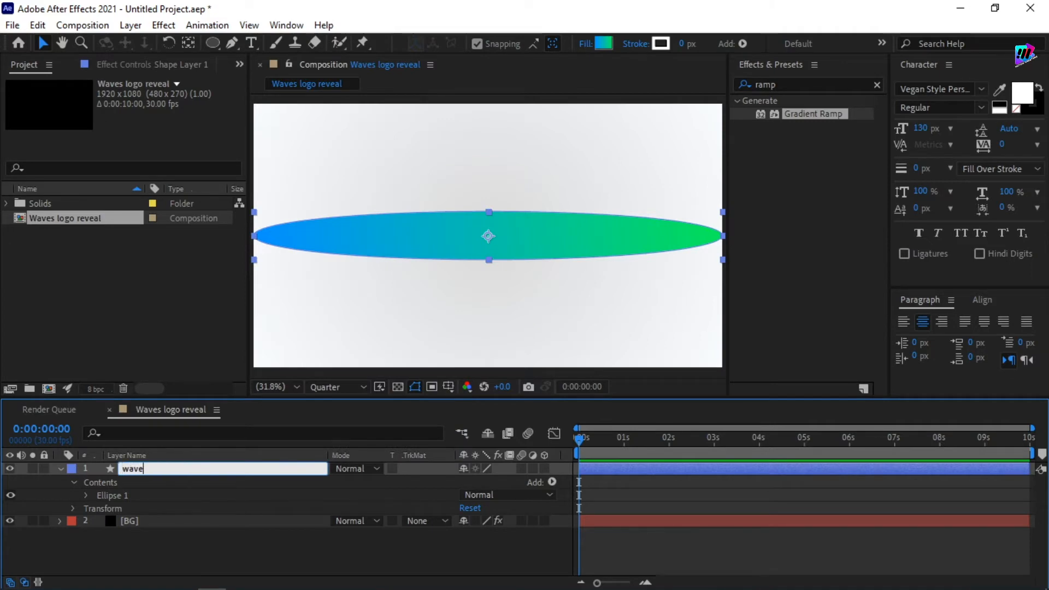
type(" 1")
key("Return")
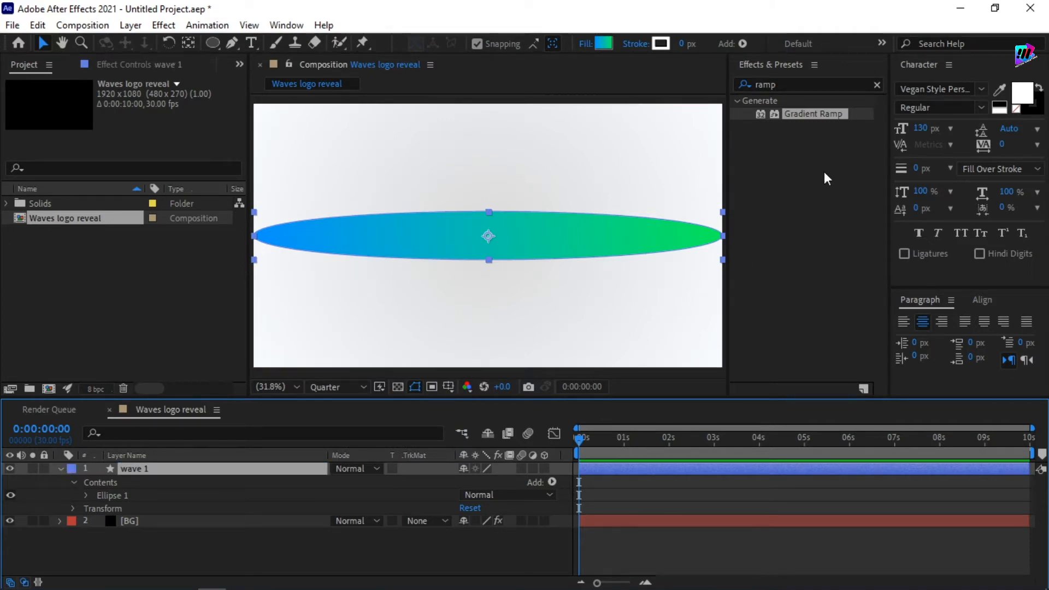
- Find the Wave Warp effect by searching for "wave" and apply it to the wave 1 ellipse
left_click(793, 85)
key("BackSpace")
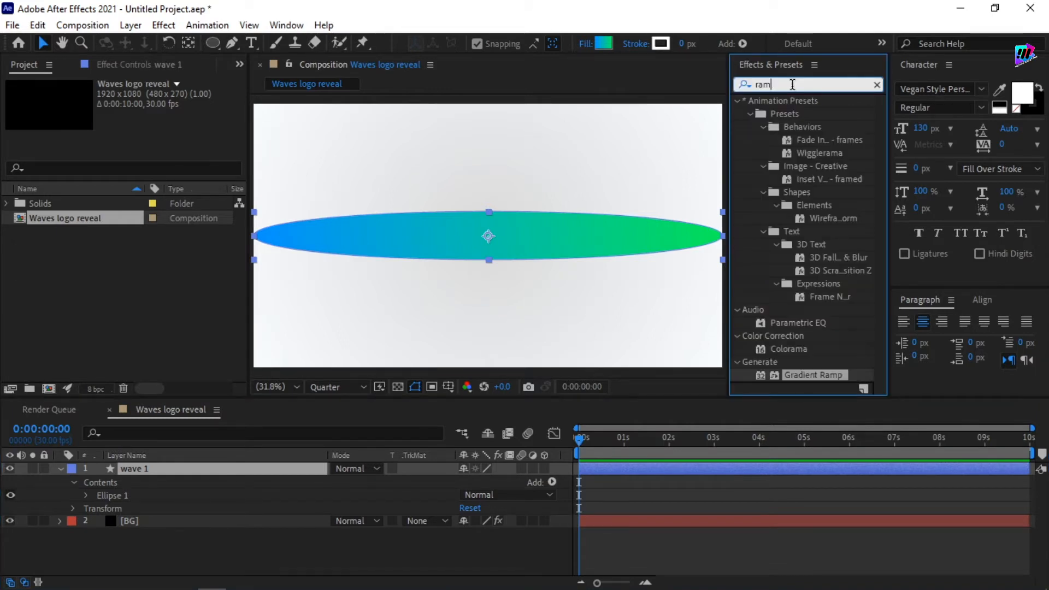
type("wave")
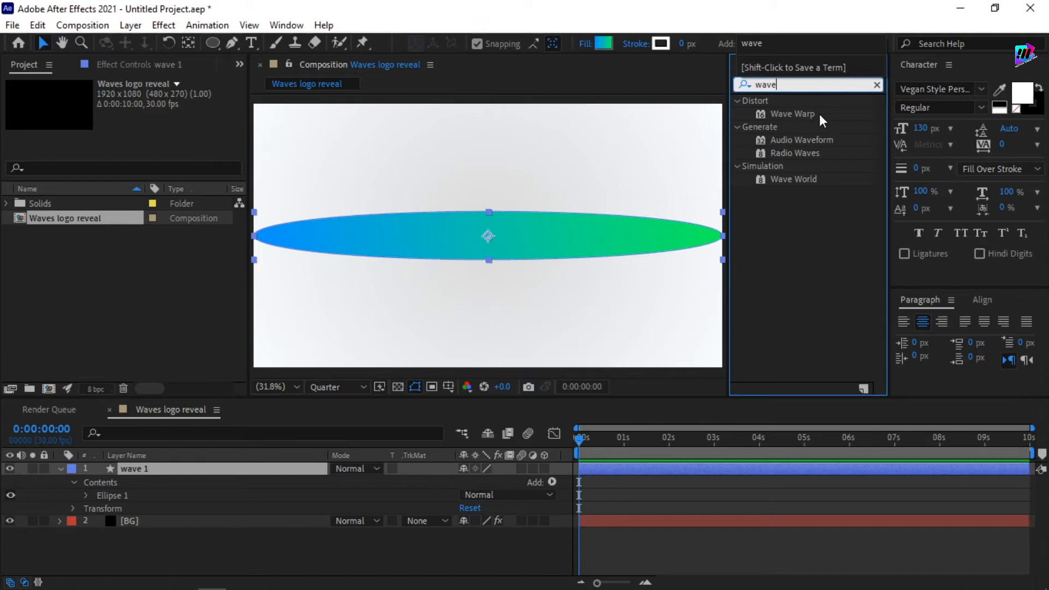
left_click_drag(792, 114, 580, 238)
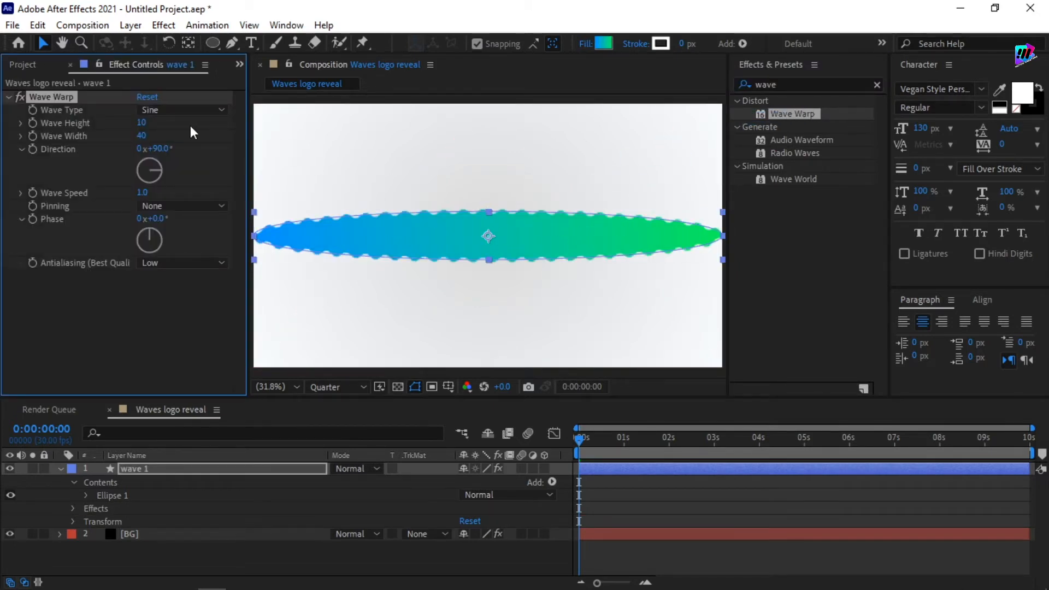
- Set the Wave Warp height to 50 and the wave width to 315
left_click(142, 122)
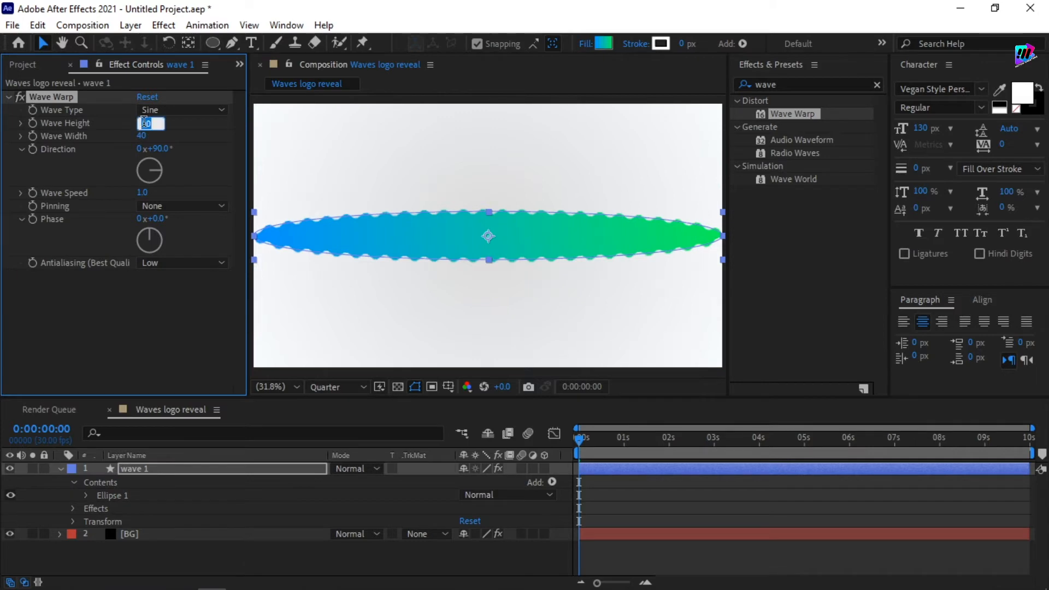
type("50")
key("Return")
left_click(144, 131)
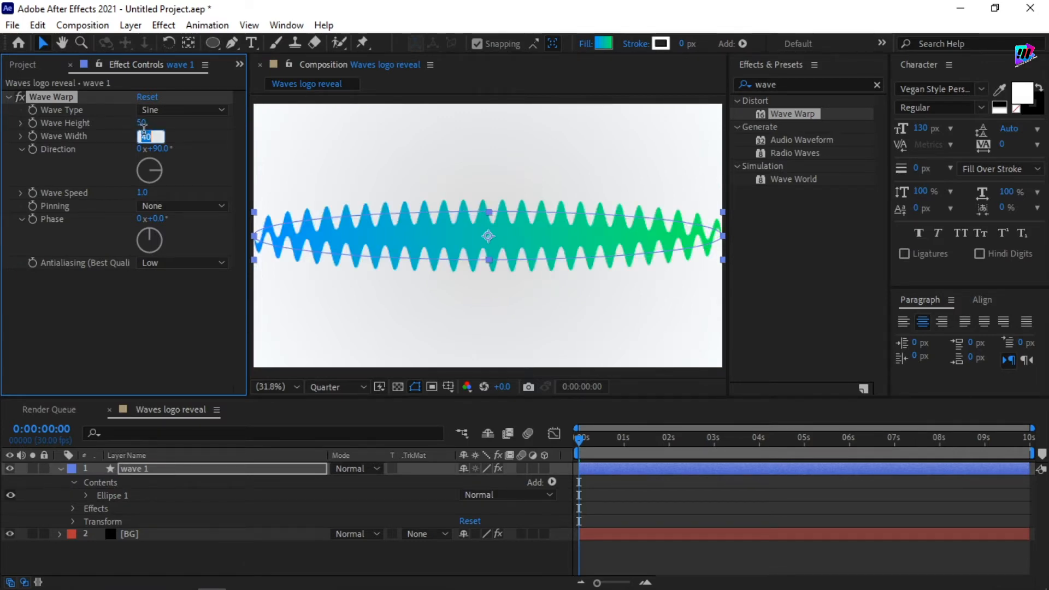
type("315")
key("Return")
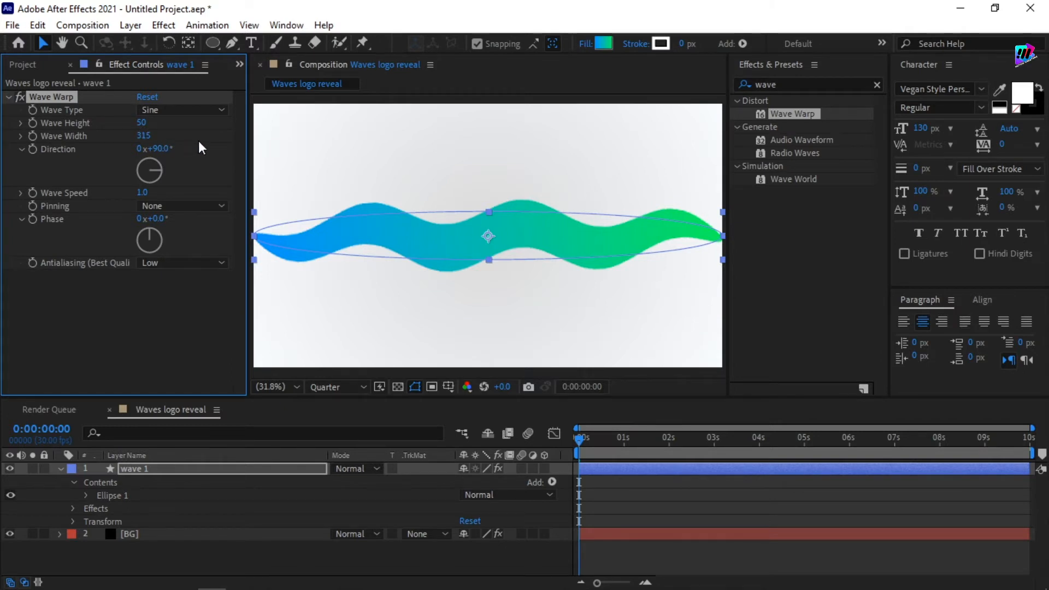
- Move wave 1 out of frame past the right edge to about 2876.6, 568.3 and keyframe its Position at 0 seconds
left_click(171, 470)
key("p")
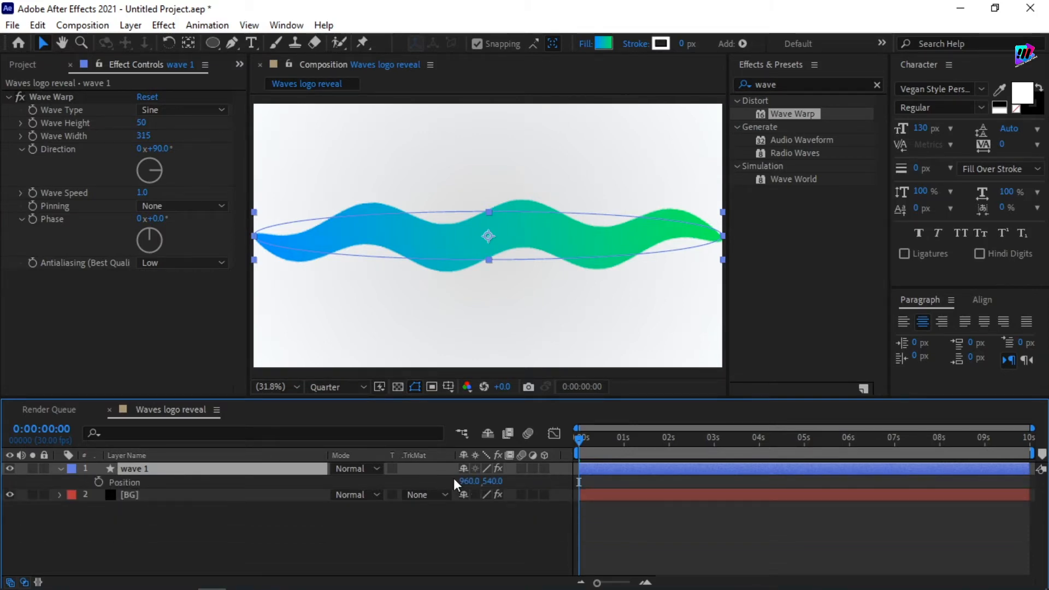
left_click_drag(469, 481, 892, 481)
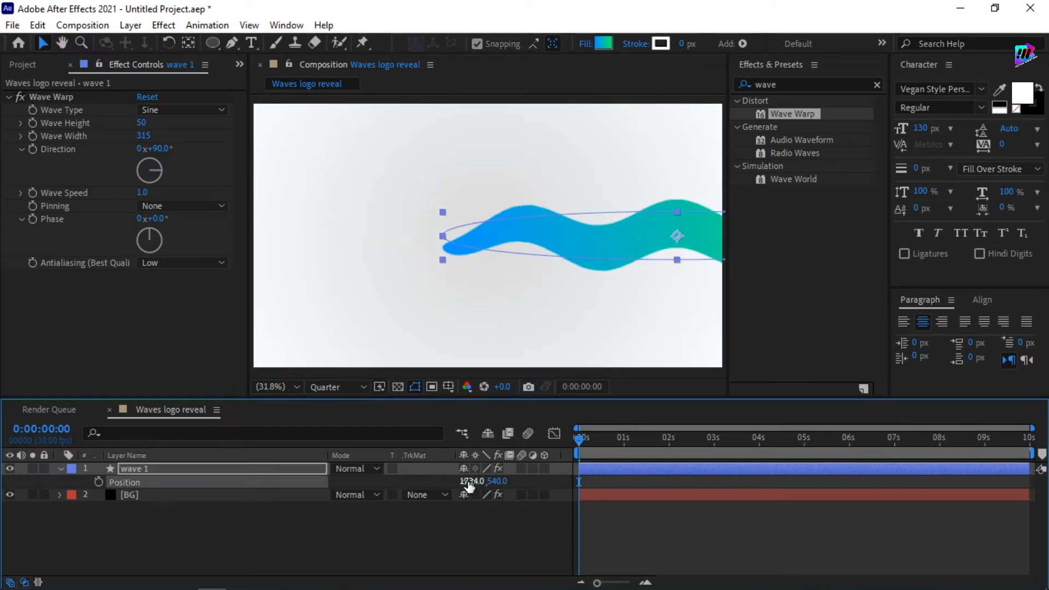
left_click_drag(596, 240, 877, 258)
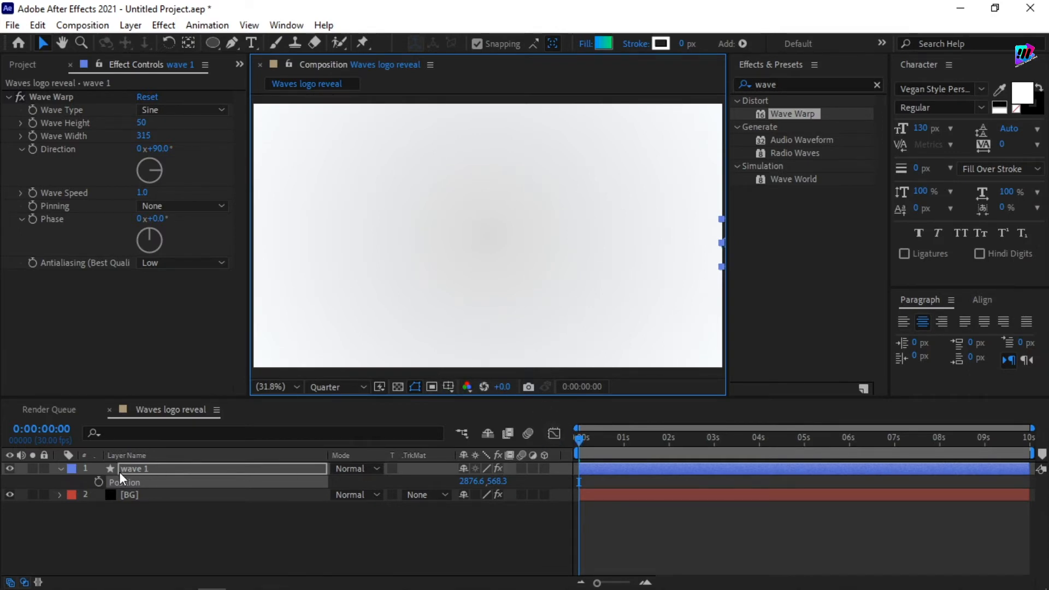
left_click(98, 482)
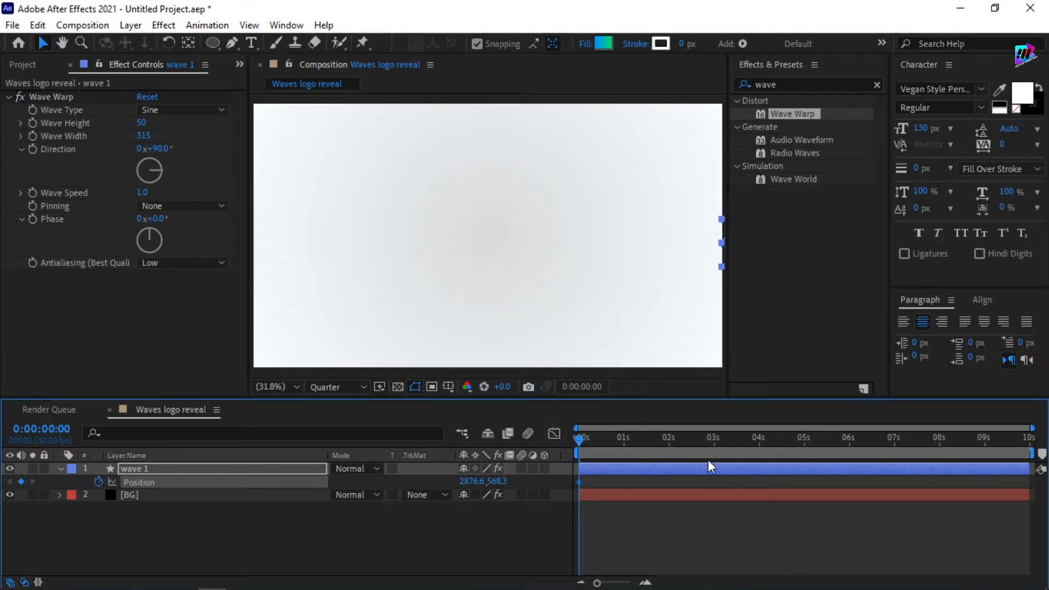
- At 6 seconds, move wave 1 fully out of frame past the left edge to create a second Position keyframe
left_click(895, 450)
left_click_drag(894, 449, 849, 452)
left_click_drag(697, 241, 317, 256)
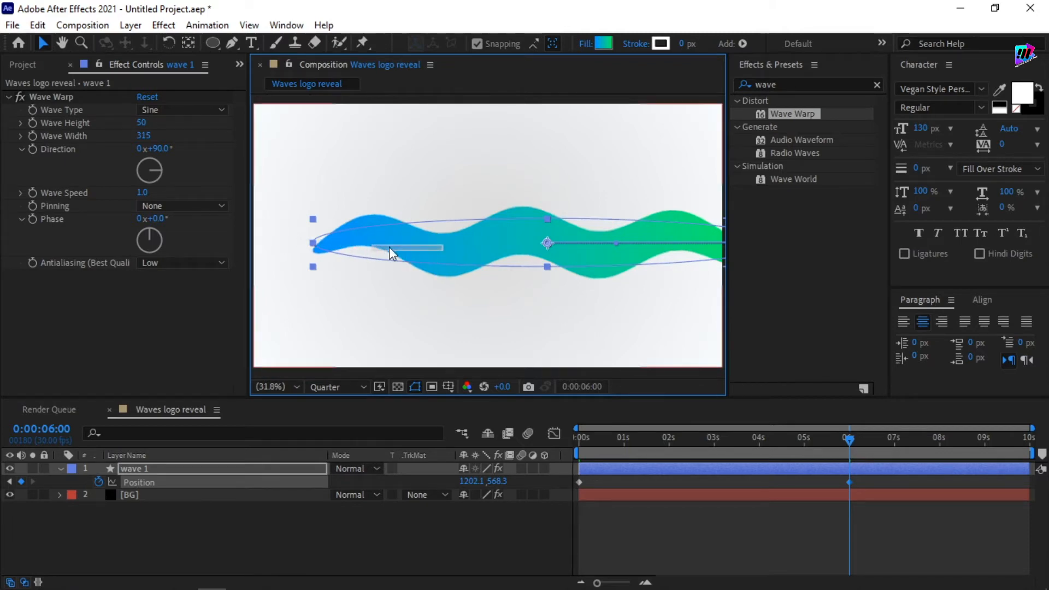
left_click_drag(480, 248, 118, 241)
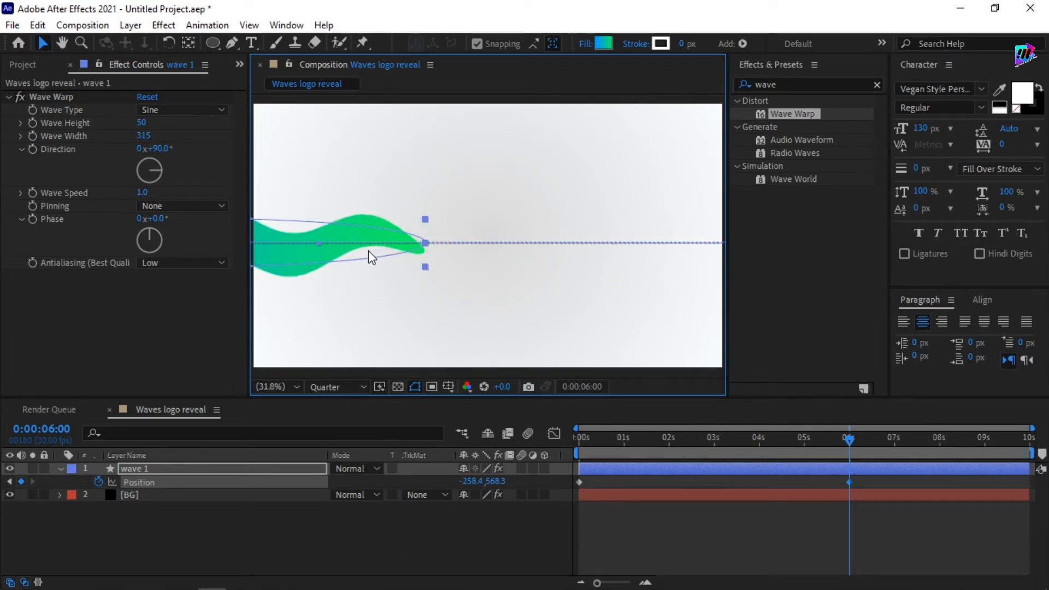
left_click_drag(315, 249, 94, 257)
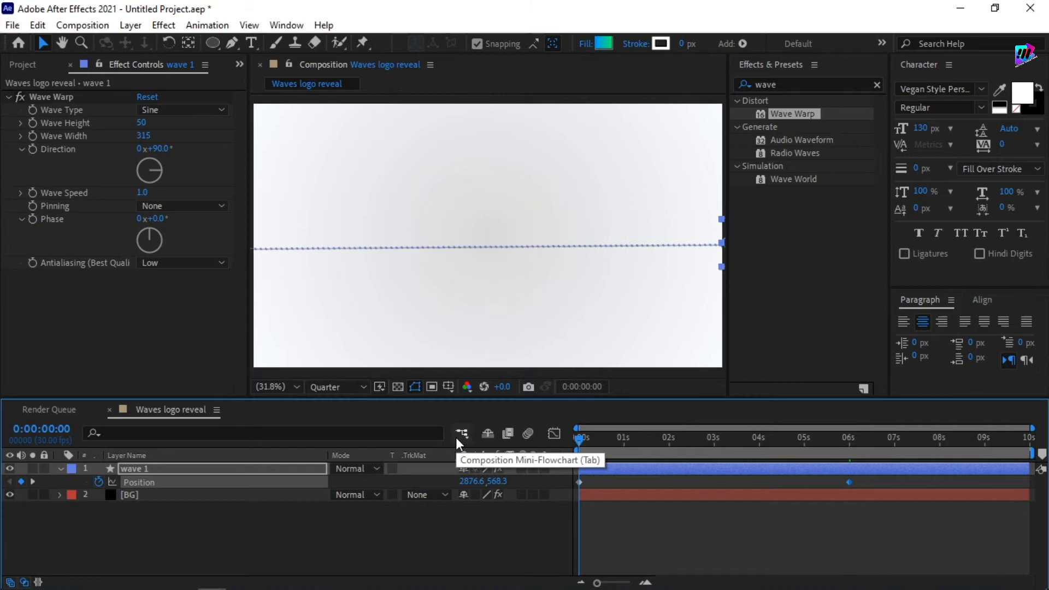
- Preview the wave travelling across the frame and return the current time to 0 seconds
key("space")
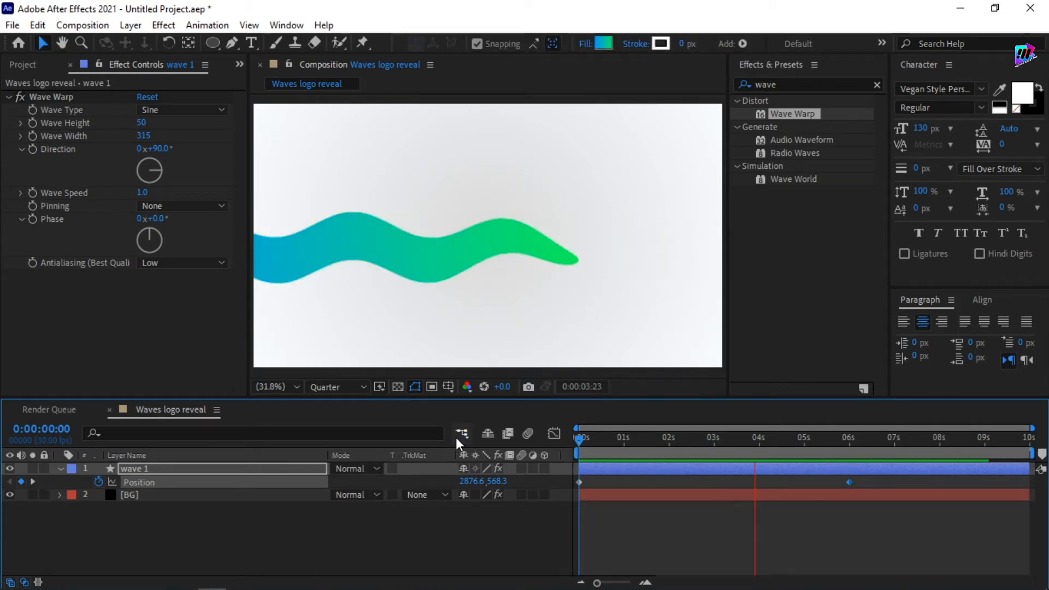
key("space")
left_click(661, 437)
left_click_drag(662, 437, 505, 440)
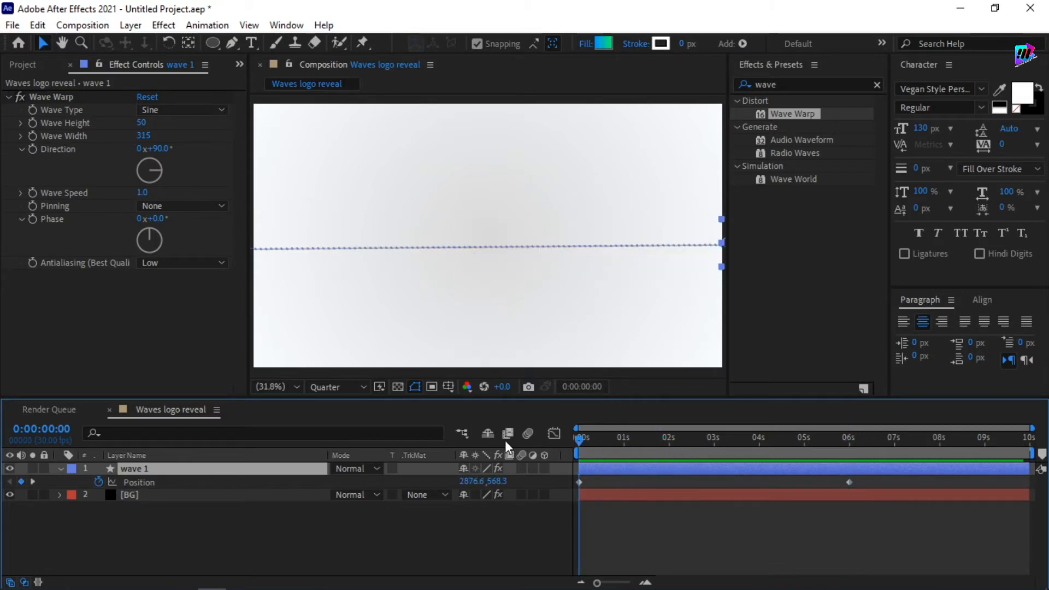
- Set the Y value of wave 1's Position keyframe at 0 seconds to 540
left_click(502, 481)
type("54")
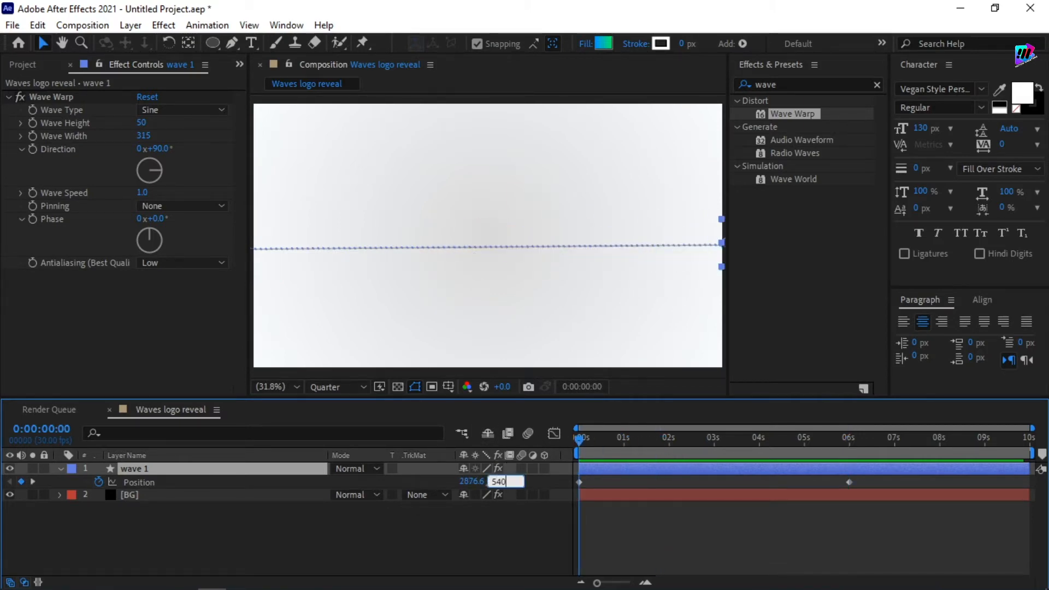
type("0")
key("Return")
- Set the Y value of wave 1's Position keyframe at 6 seconds to 540
left_click(849, 438)
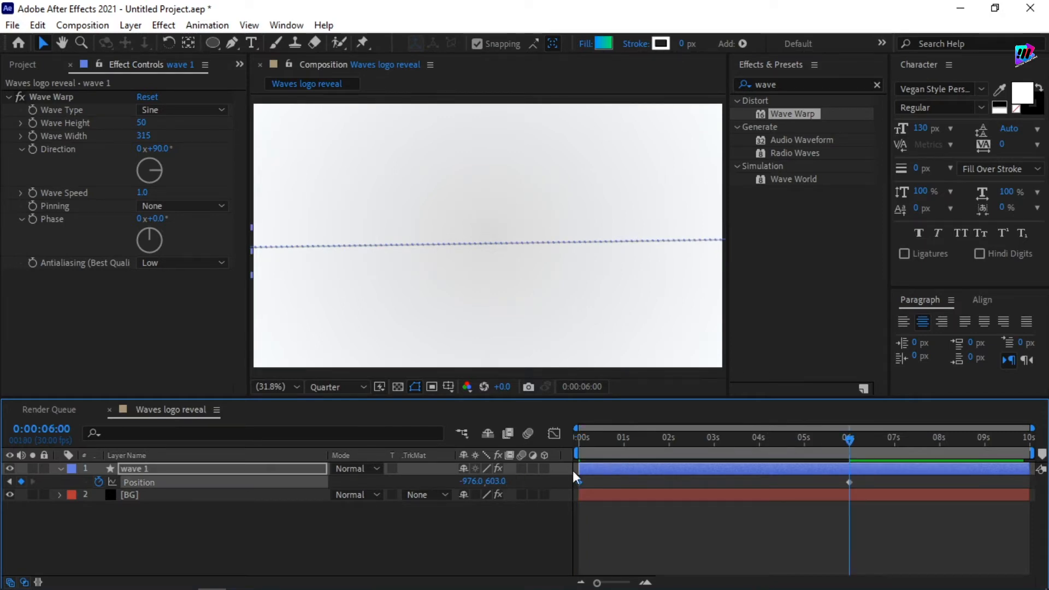
left_click(499, 481)
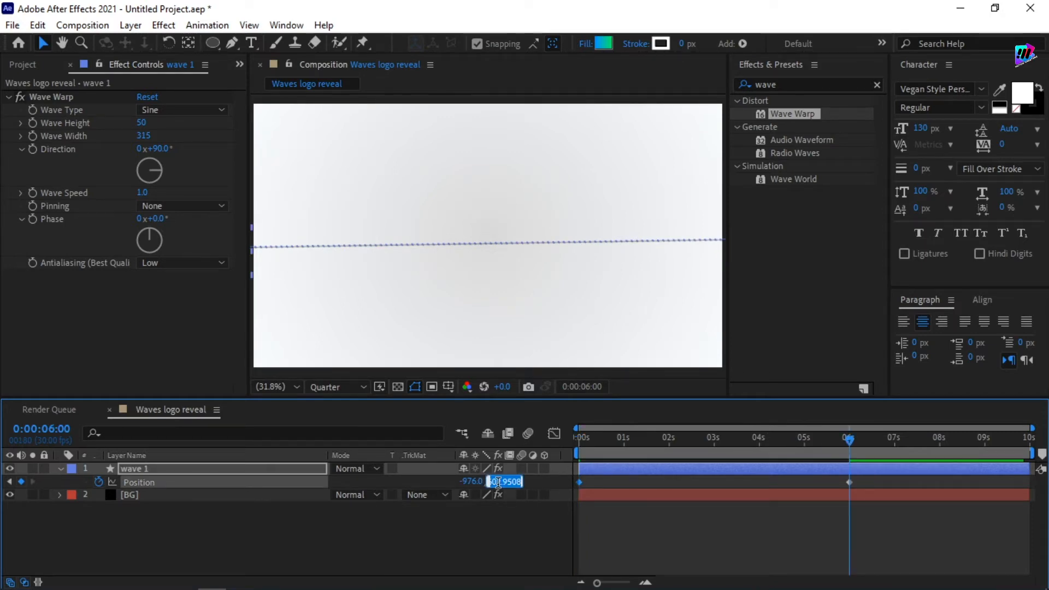
type("540")
key("Return")
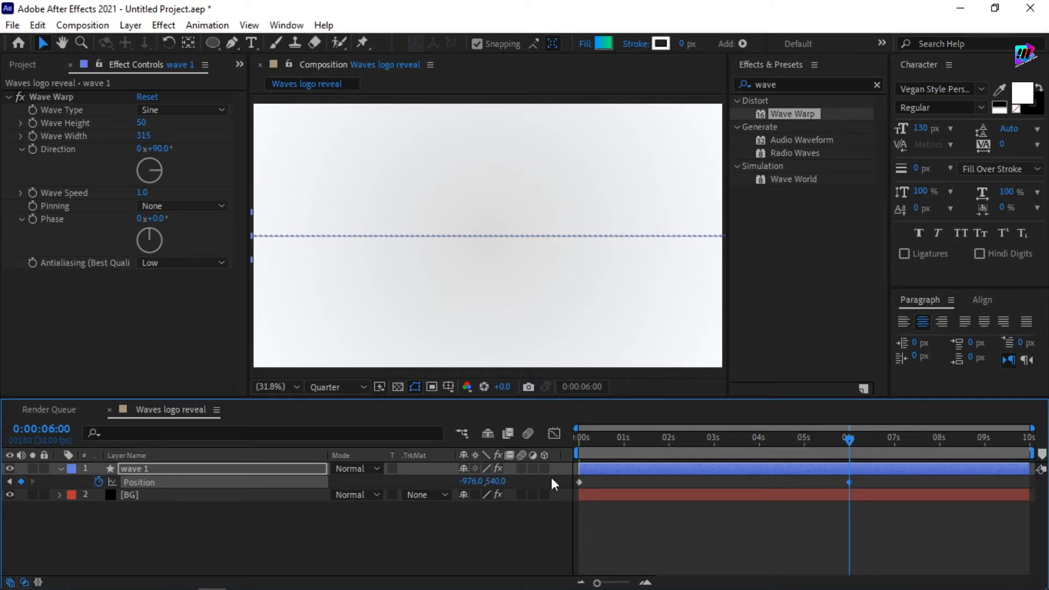
- Preview wave 1's levelled travel across the frame from 0 seconds to just past its last keyframe
left_click_drag(687, 441, 552, 440)
key("space")
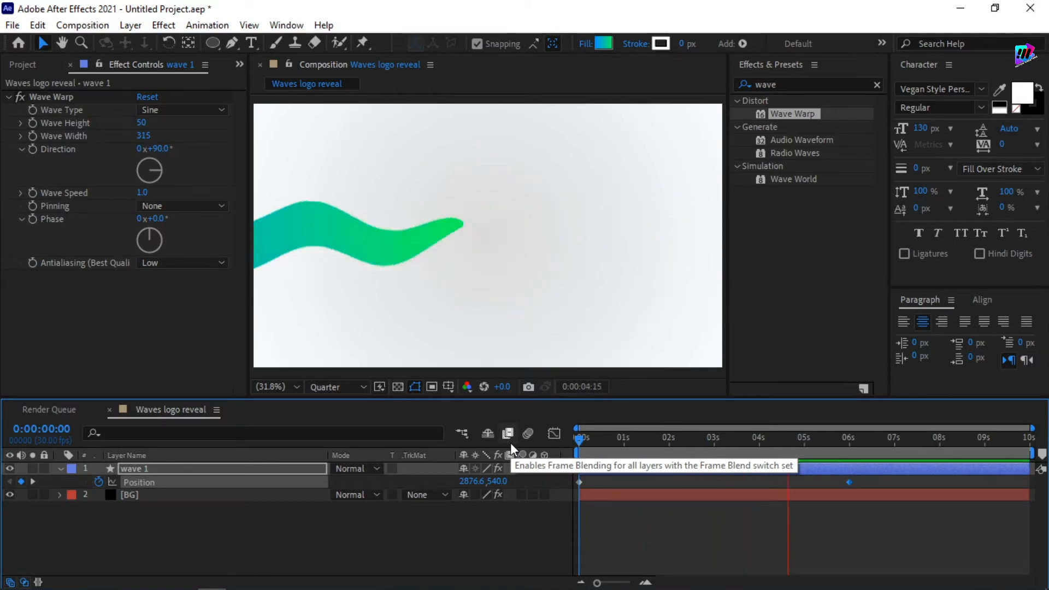
key("space")
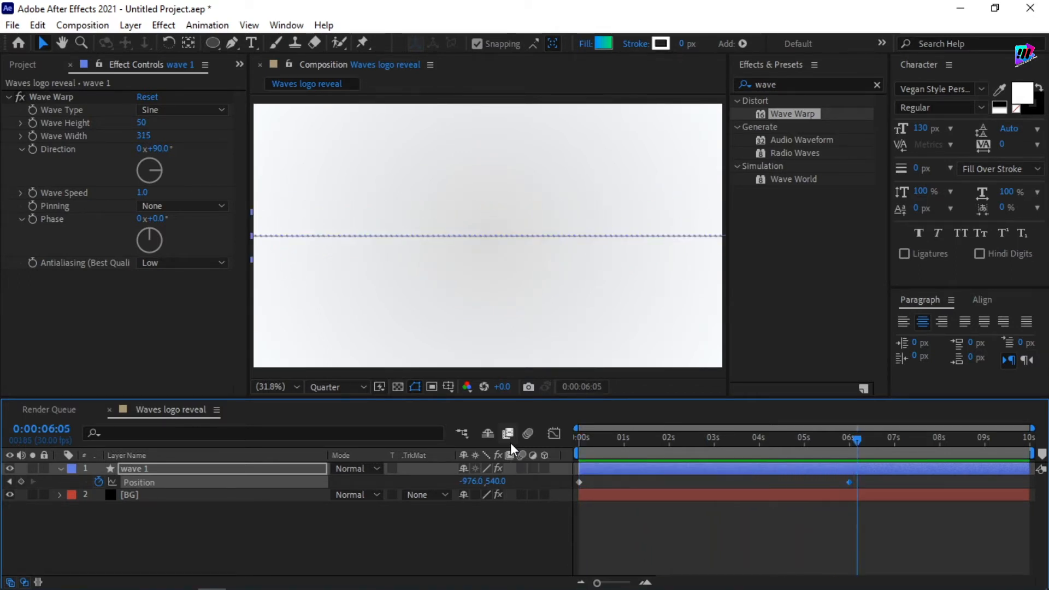
- Collapse the wave 1 layer's properties and duplicate the layer
left_click(60, 468)
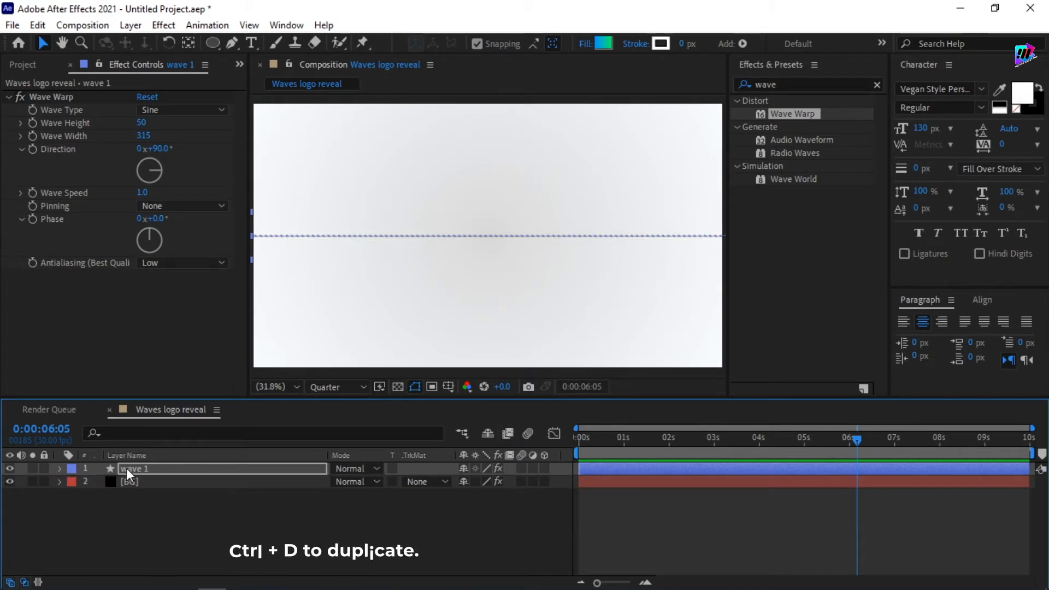
left_click(136, 468)
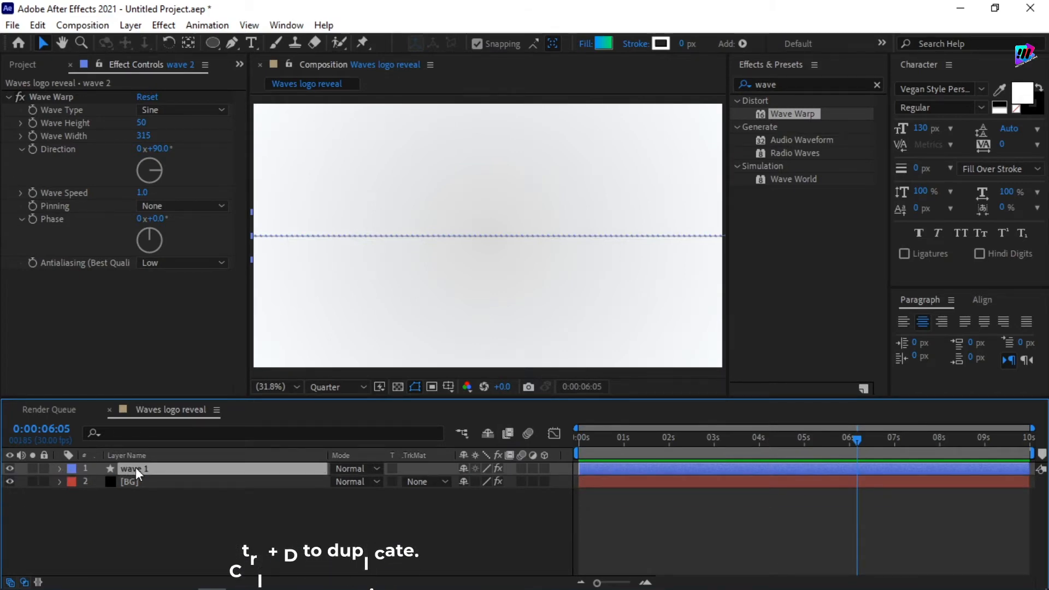
key("ctrl+d")
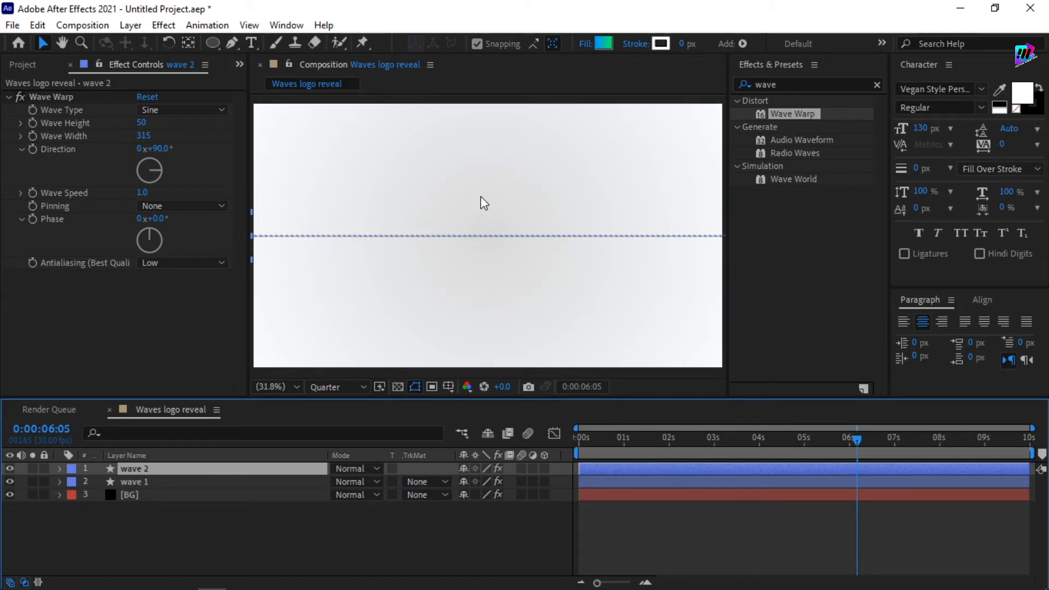
- Recolour wave 2's linear gradient fill with a red FF0042 start stop and a pink FF00C6 end stop
left_click(603, 42)
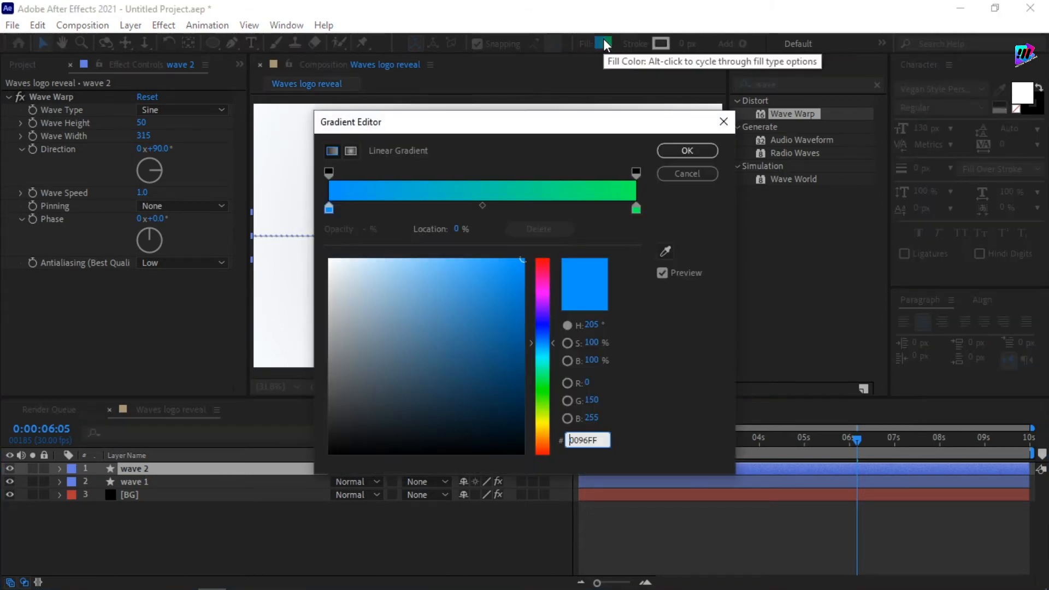
left_click(329, 207)
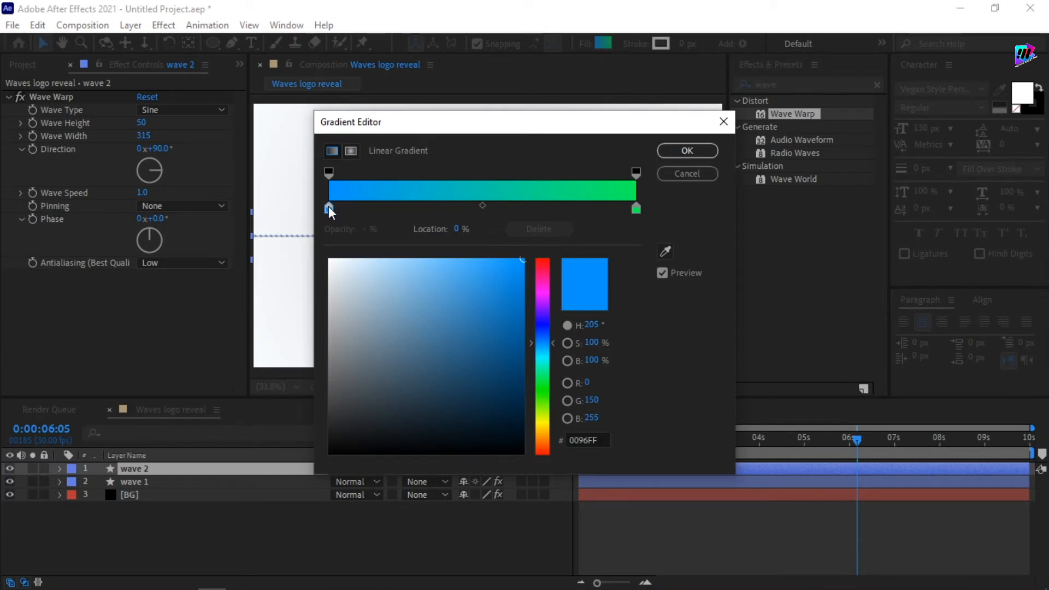
left_click(546, 267)
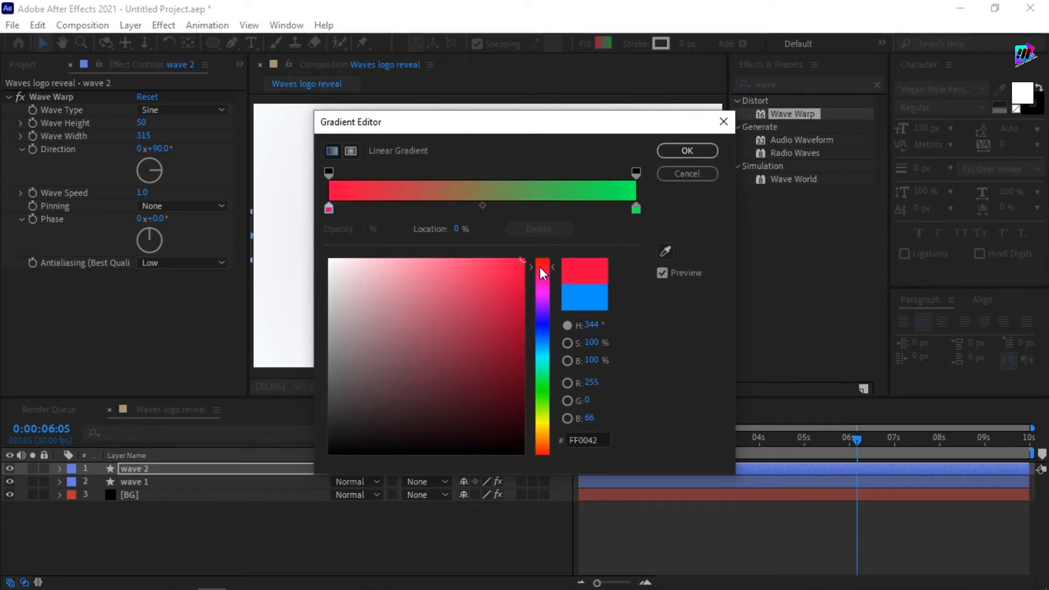
left_click(637, 210)
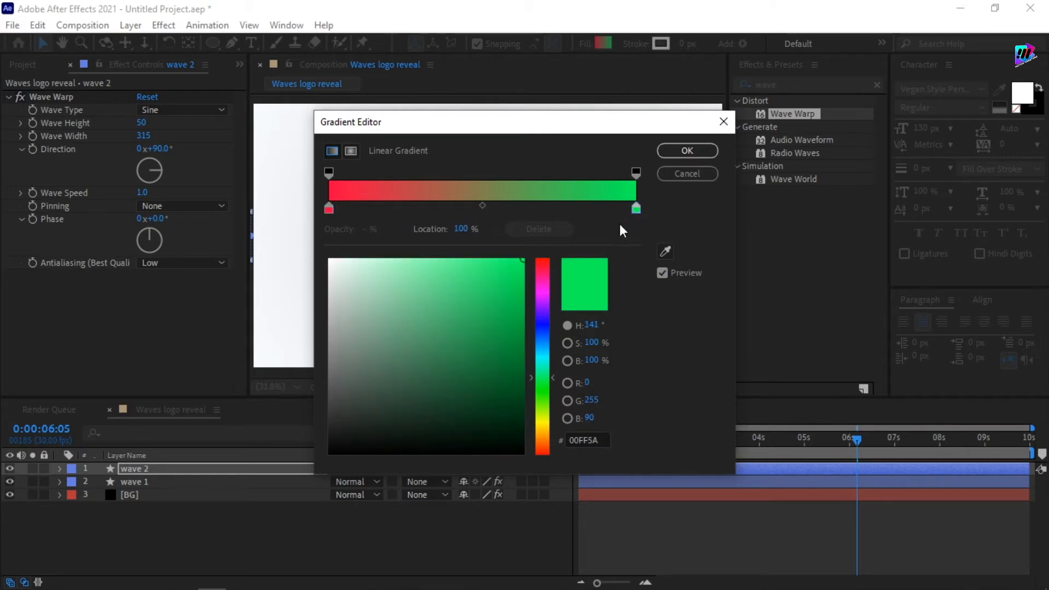
left_click_drag(545, 261, 549, 284)
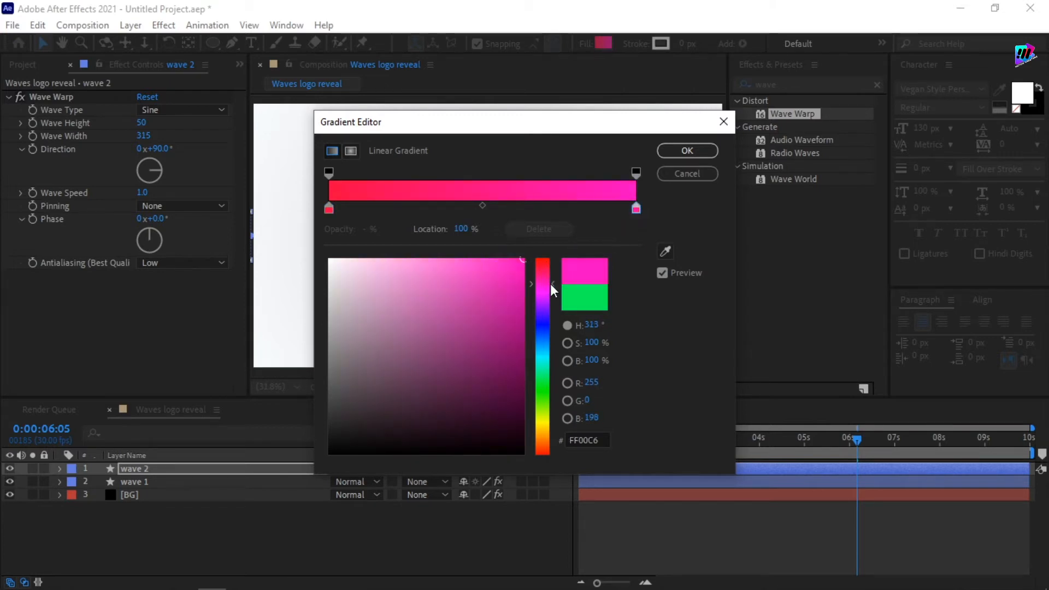
left_click(688, 150)
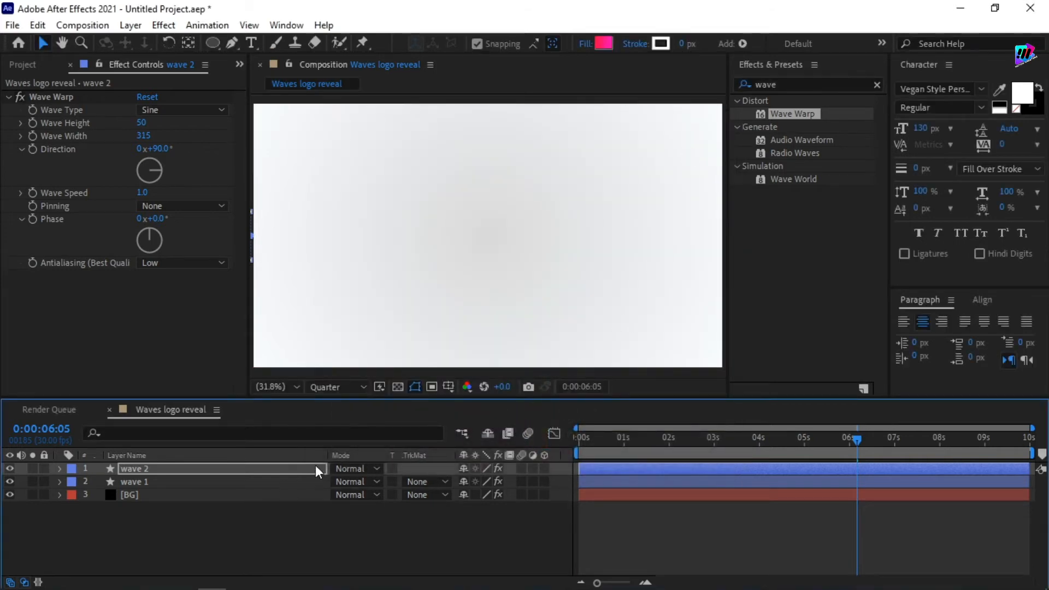
- Preview the recoloured wave 2 from 0 seconds and stop at about 3 seconds with the wave across the frame
key("space")
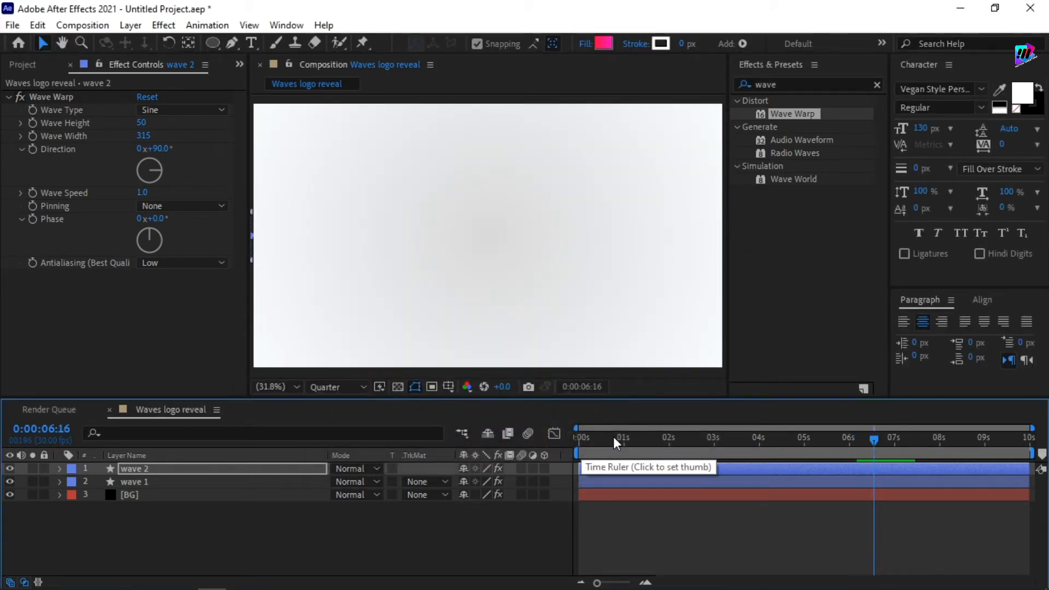
left_click_drag(615, 438, 363, 470)
key("space")
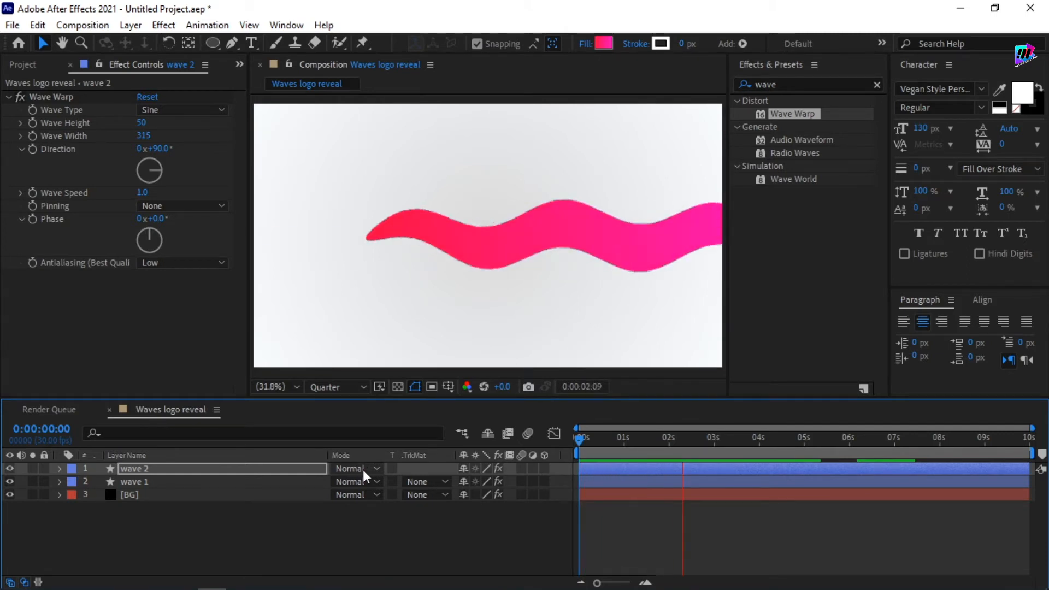
key("space")
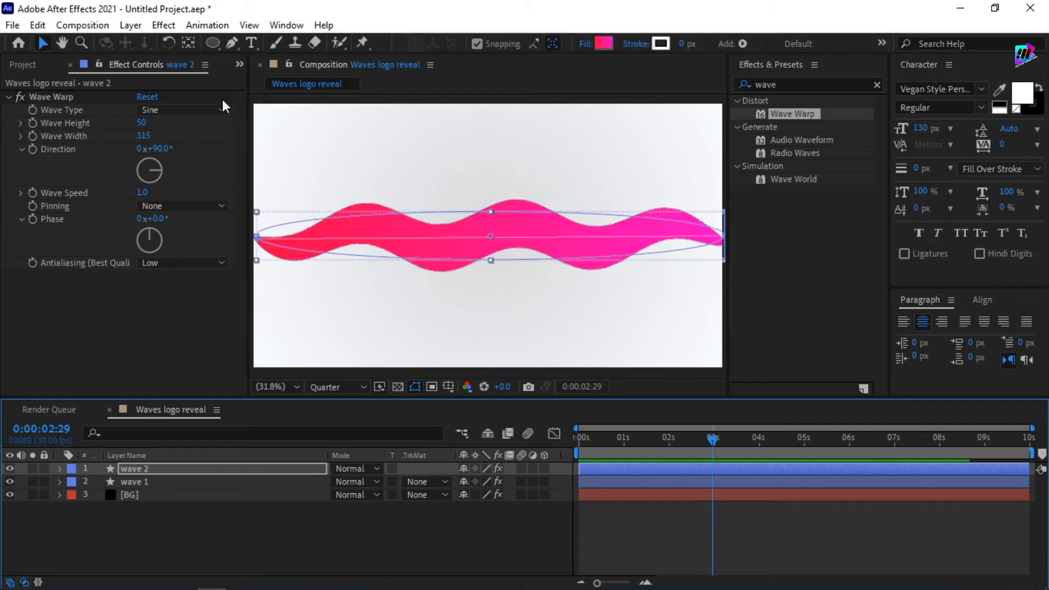
- Set wave 2's Wave Warp to a Wave Width of 300 and a Wave Height of 60
left_click(142, 136)
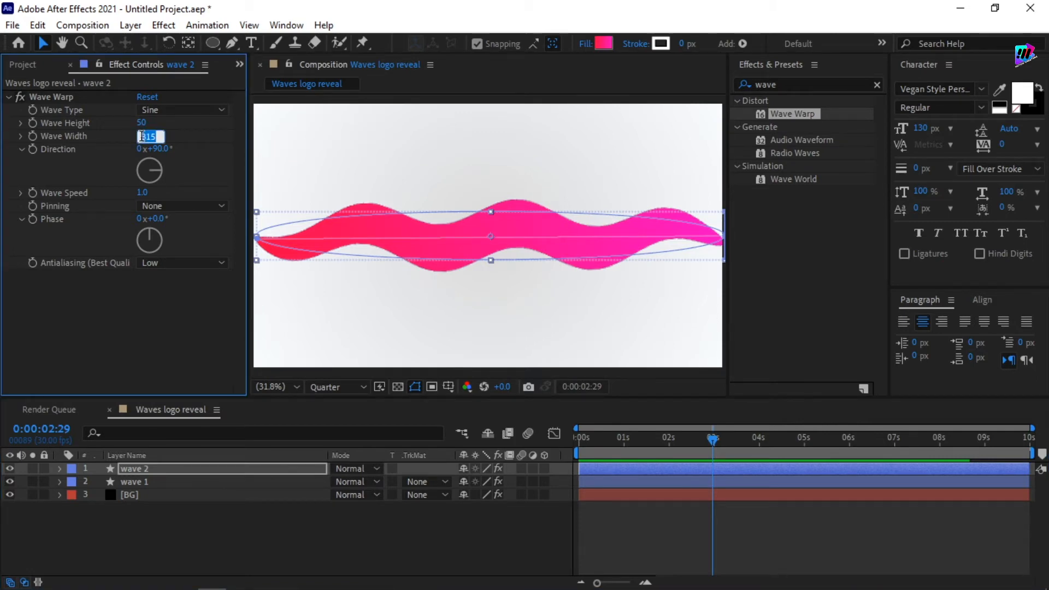
type("300")
key("Return")
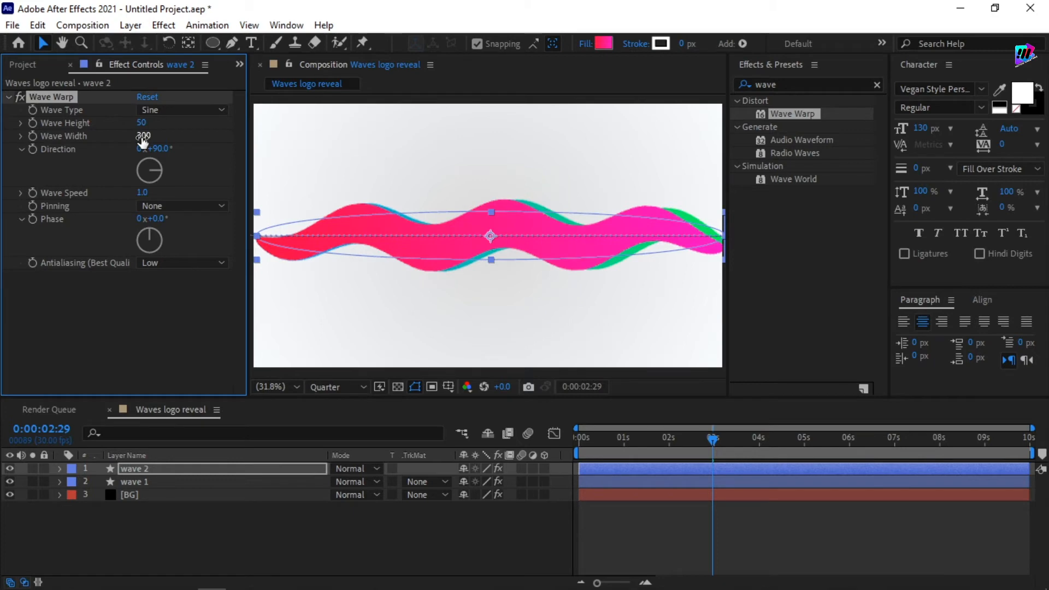
left_click(141, 123)
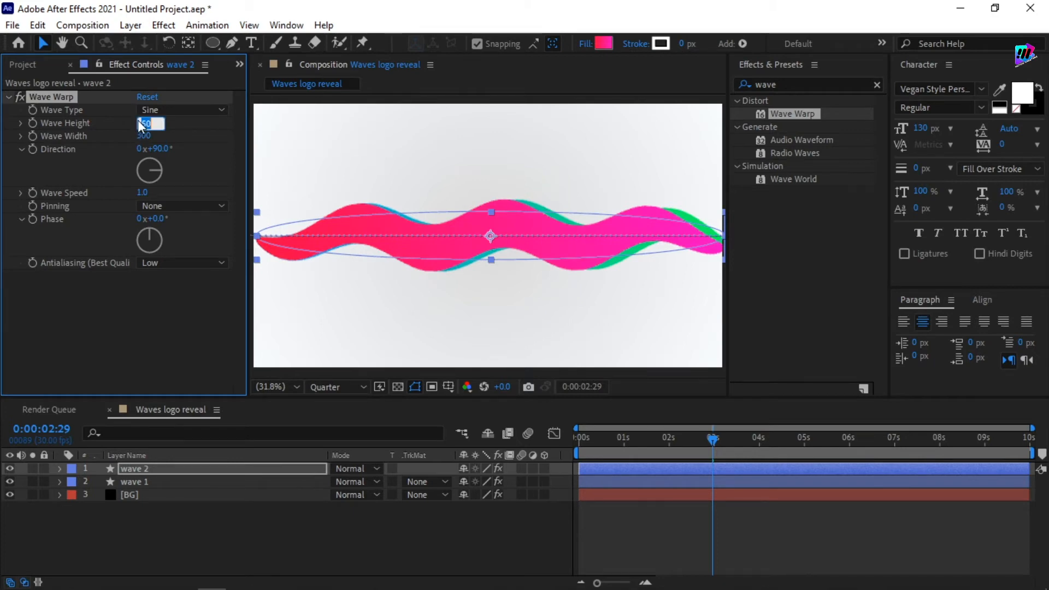
type("60")
key("Return")
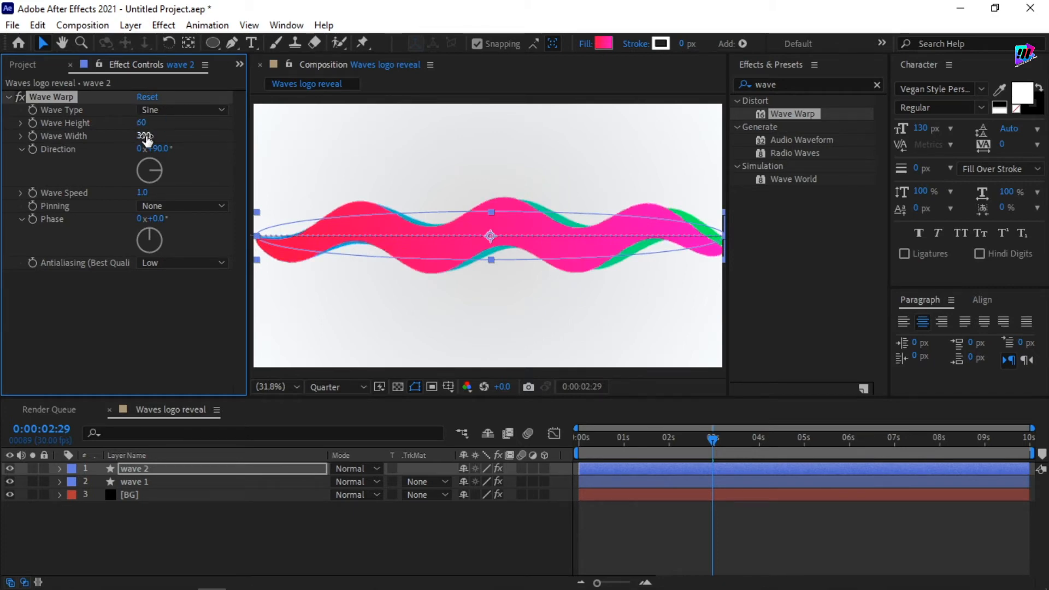
- Duplicate wave 2 and recolour the copy's gradient fill from magenta FF00F6 at the start to blue-violet 3C00FF at the end
left_click(164, 470)
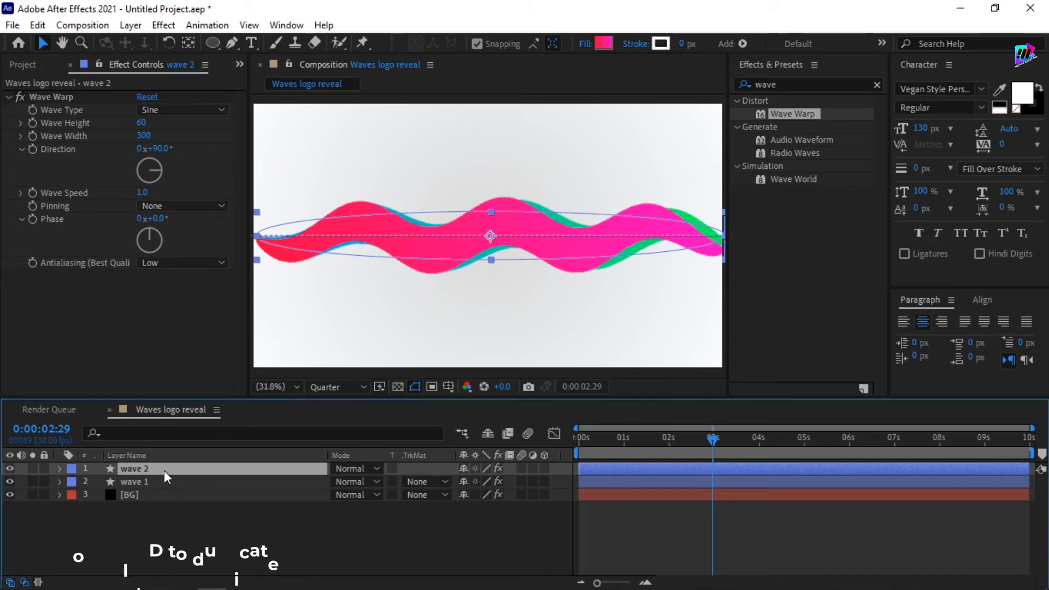
key("ctrl+d")
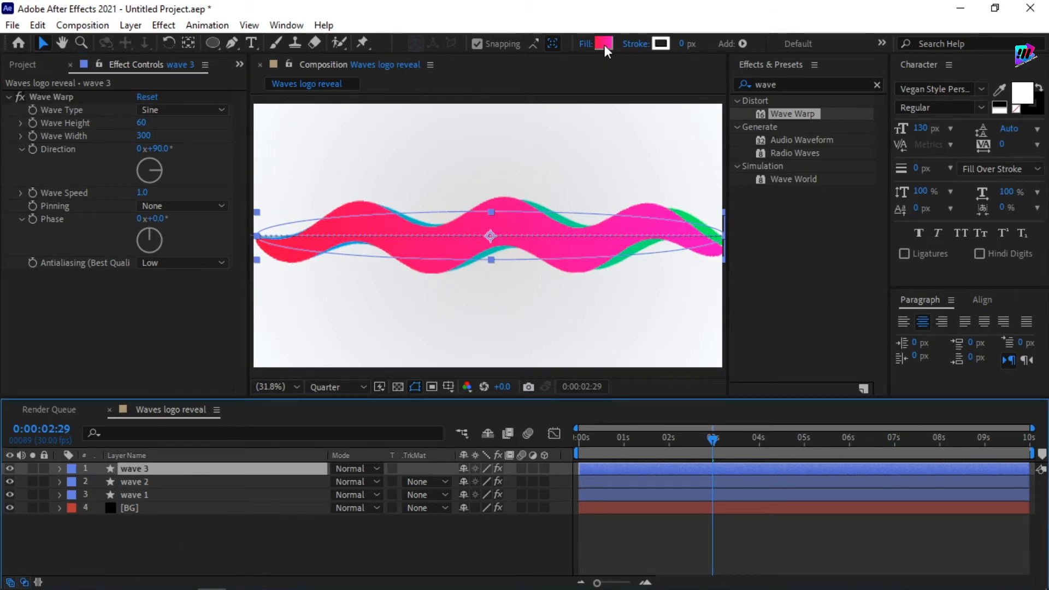
left_click(604, 45)
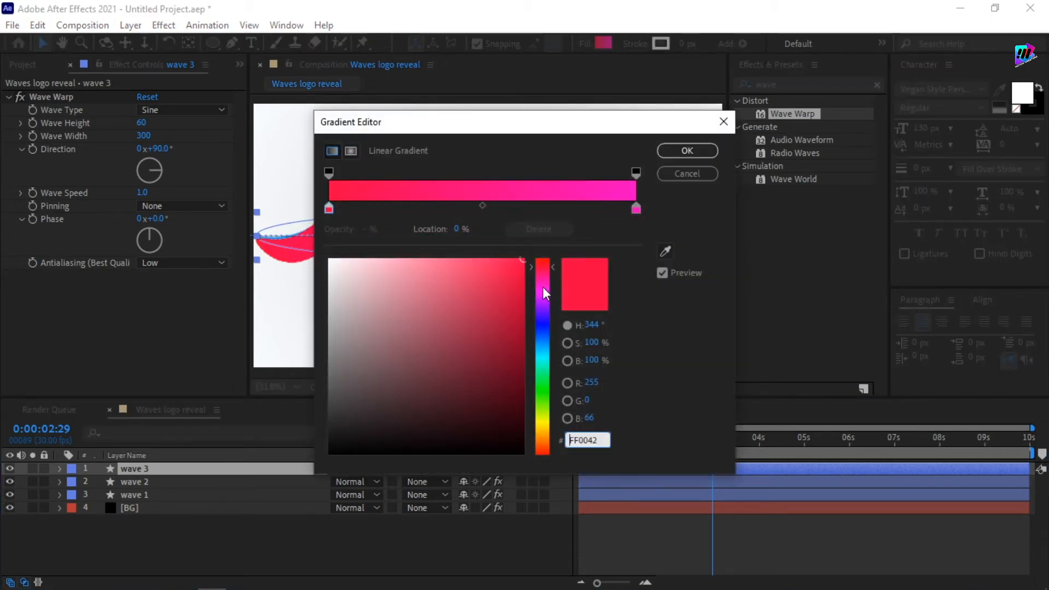
left_click(544, 287)
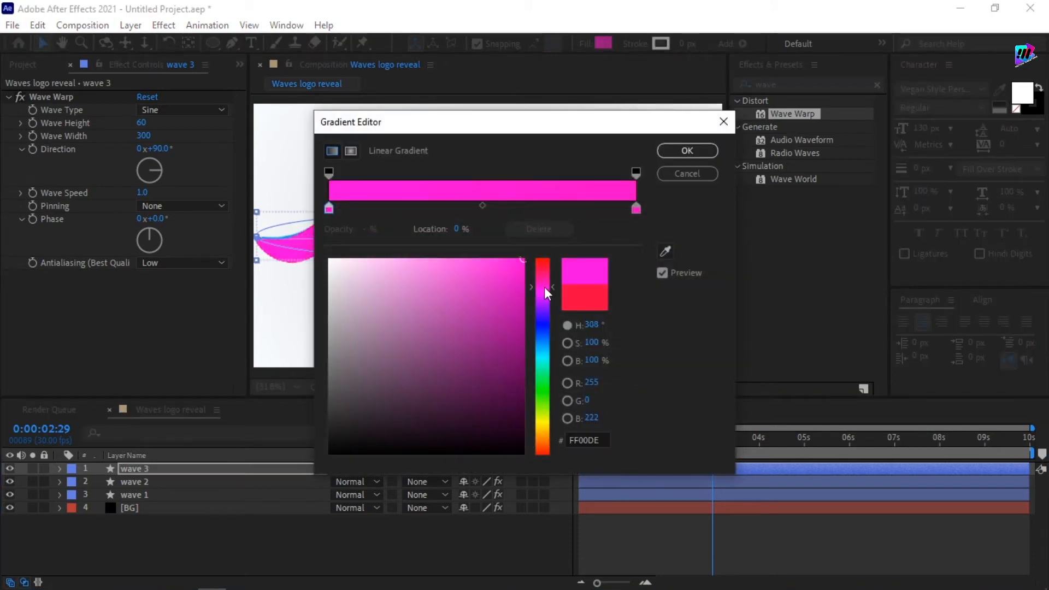
left_click_drag(544, 287, 544, 292)
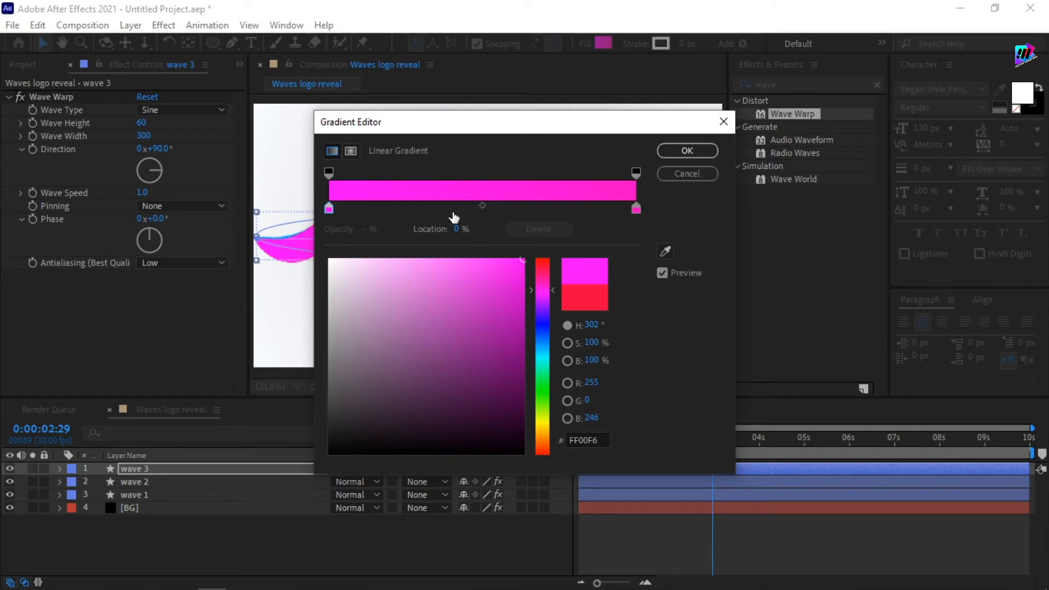
left_click(636, 210)
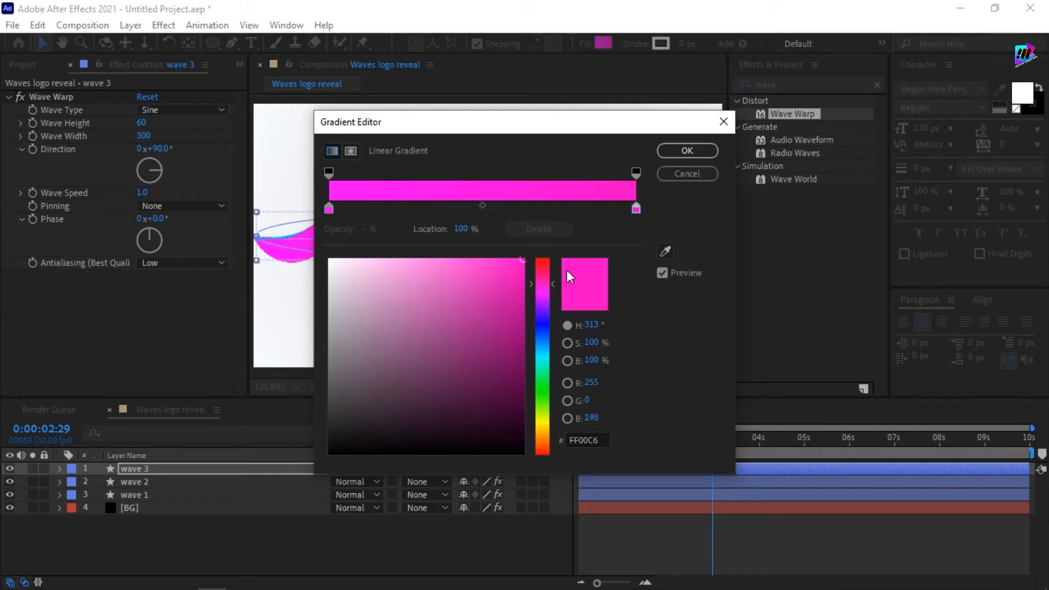
left_click(543, 317)
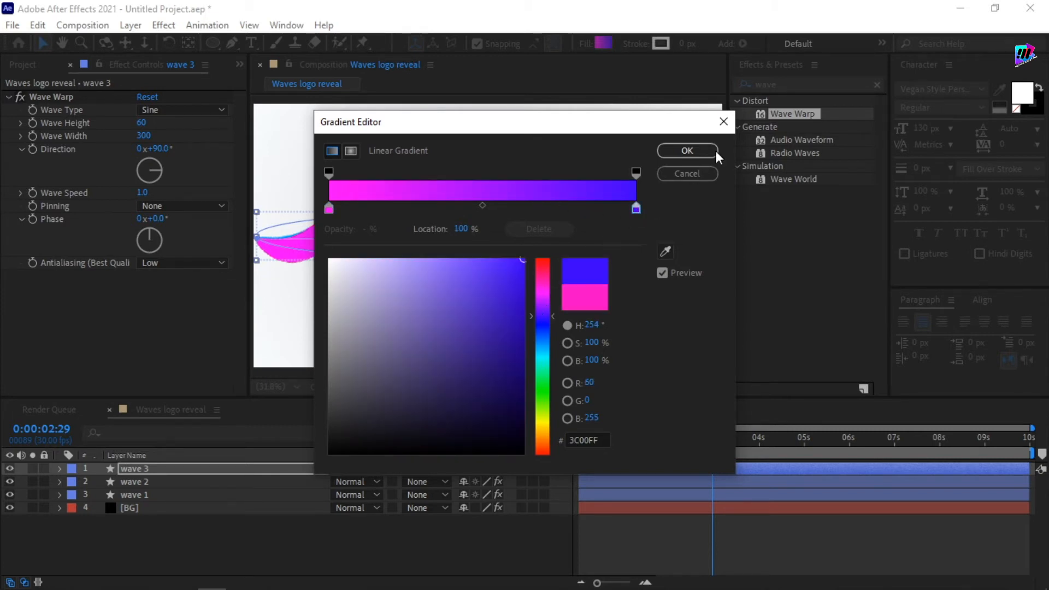
left_click(684, 153)
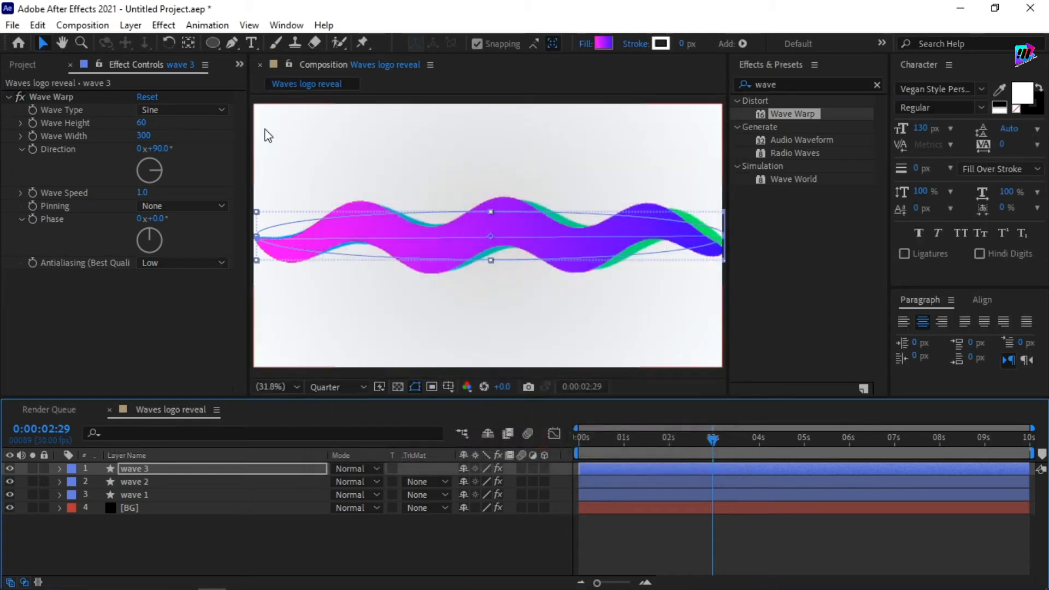
- Set wave 3's Wave Warp to a Wave Width of 250 and a Wave Height of 40
left_click(146, 135)
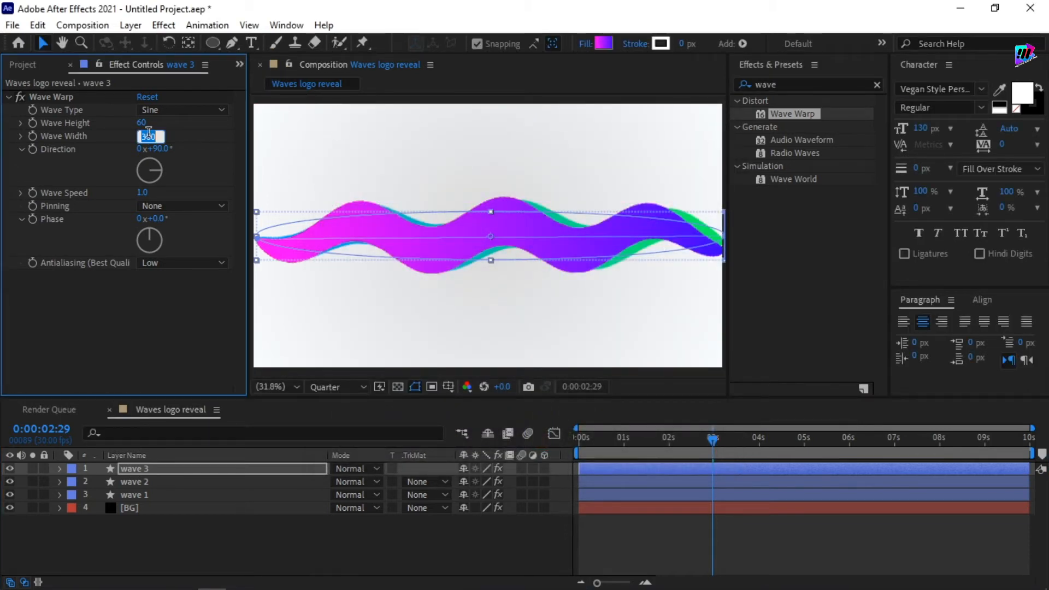
type("250")
key("Return")
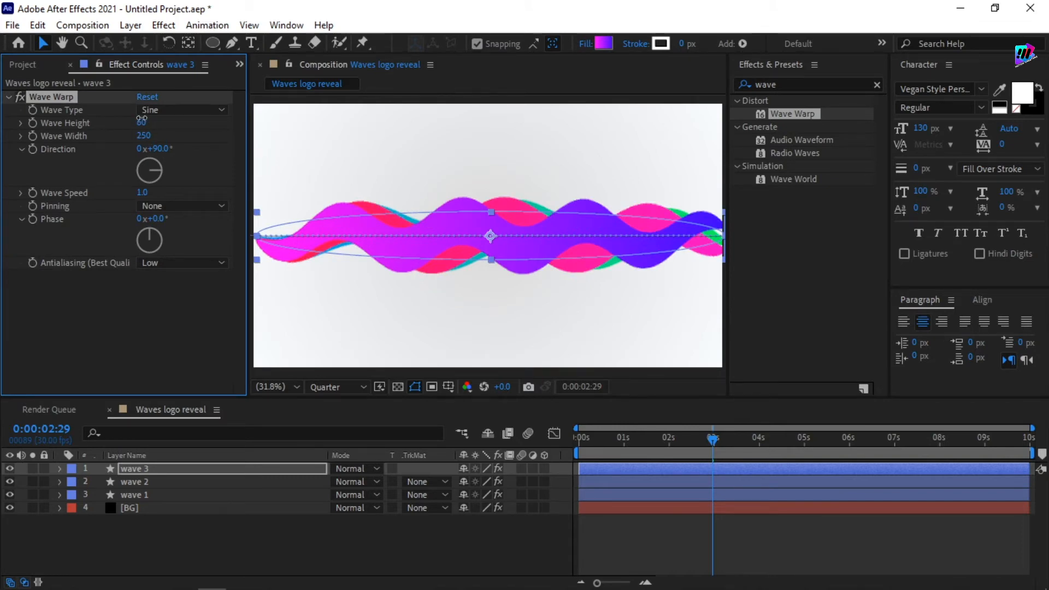
left_click(142, 123)
type("40")
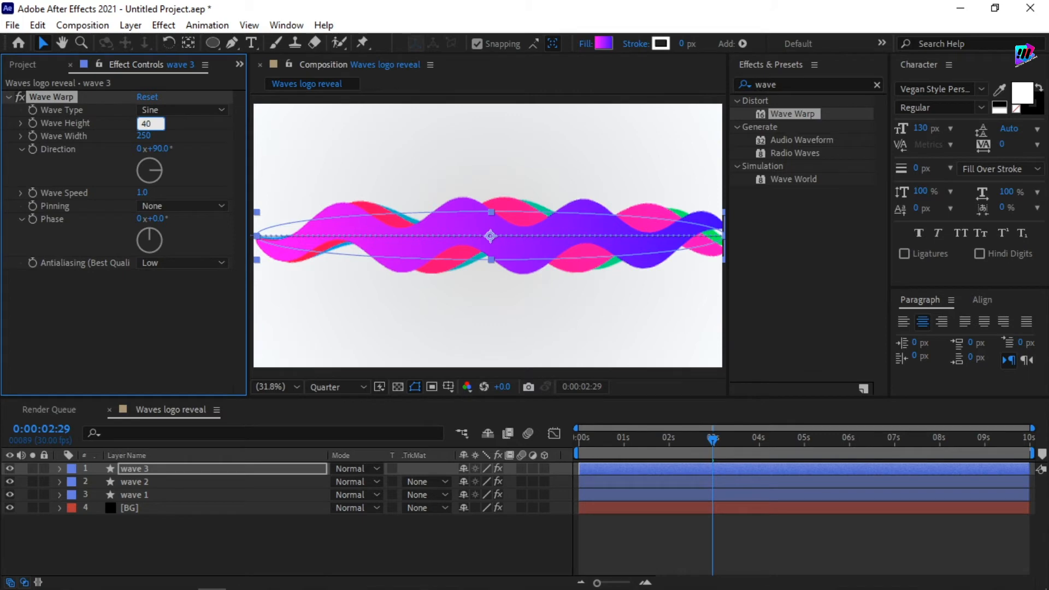
key("Return")
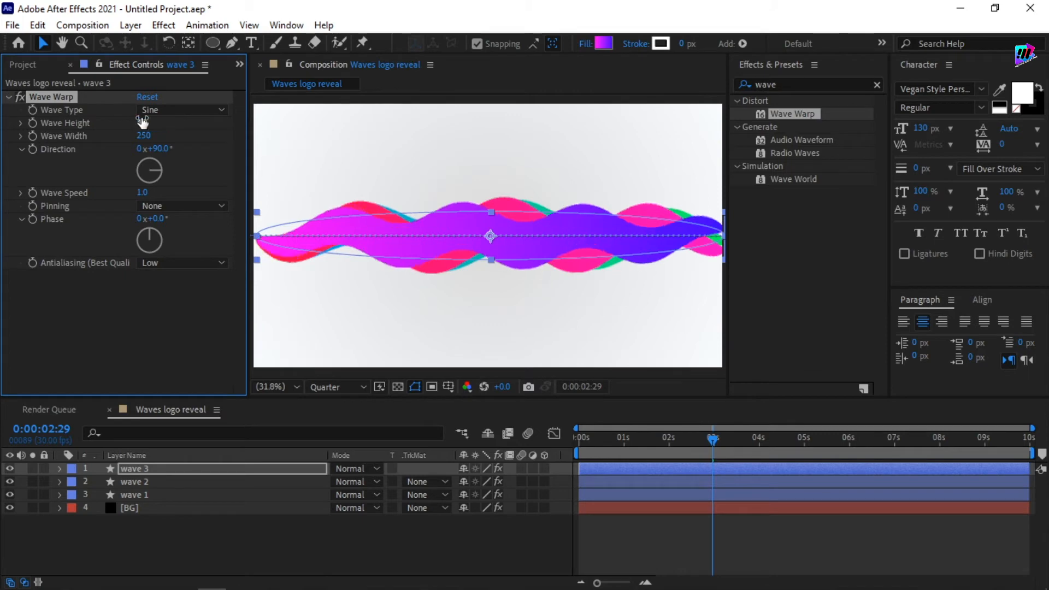
- Duplicate wave 3 and recolour the copy's gradient fill from blue 003CFF at the start to light blue 00AEFF at the end
left_click(139, 471)
key("ctrl+d")
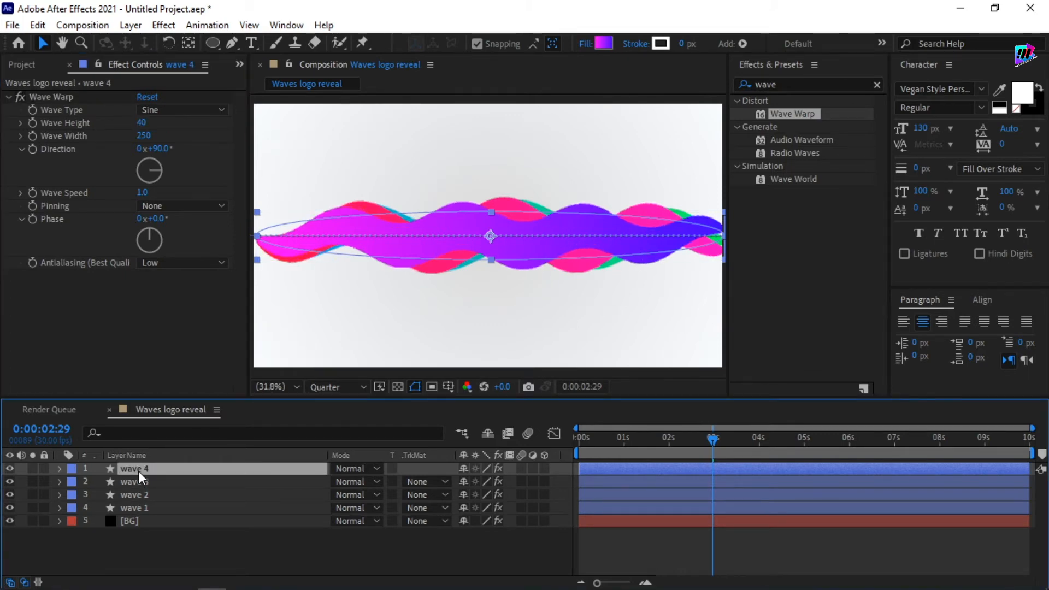
left_click(604, 44)
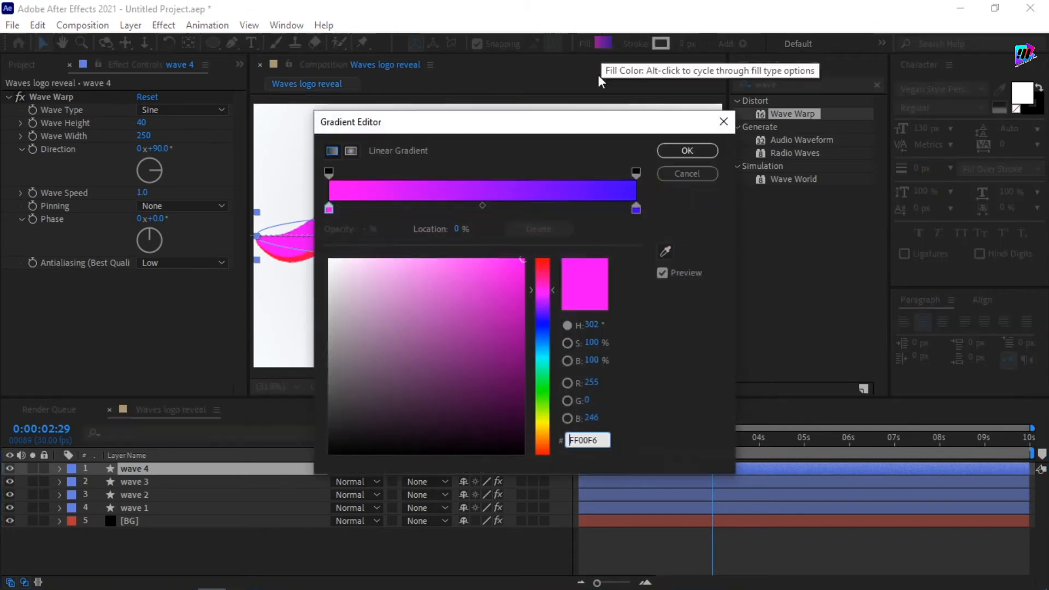
left_click(543, 320)
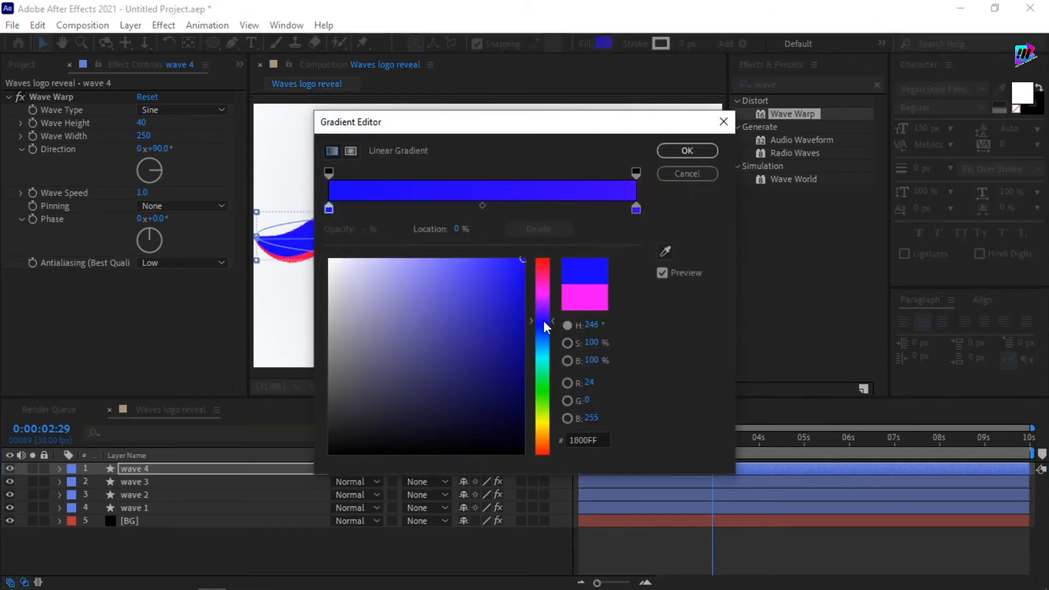
left_click_drag(543, 320, 545, 332)
left_click(640, 207)
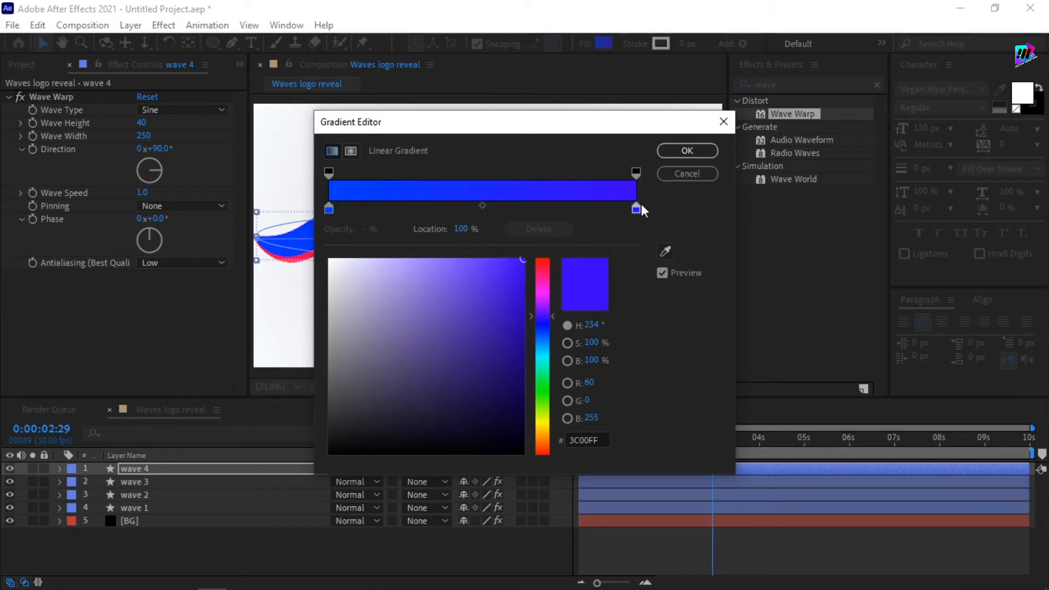
left_click(545, 346)
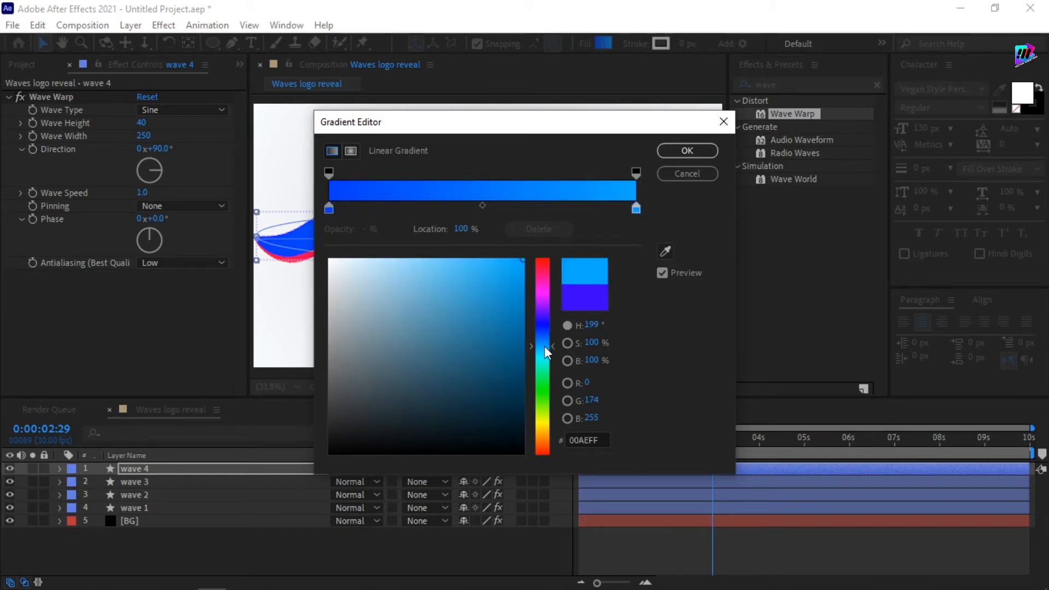
left_click(680, 152)
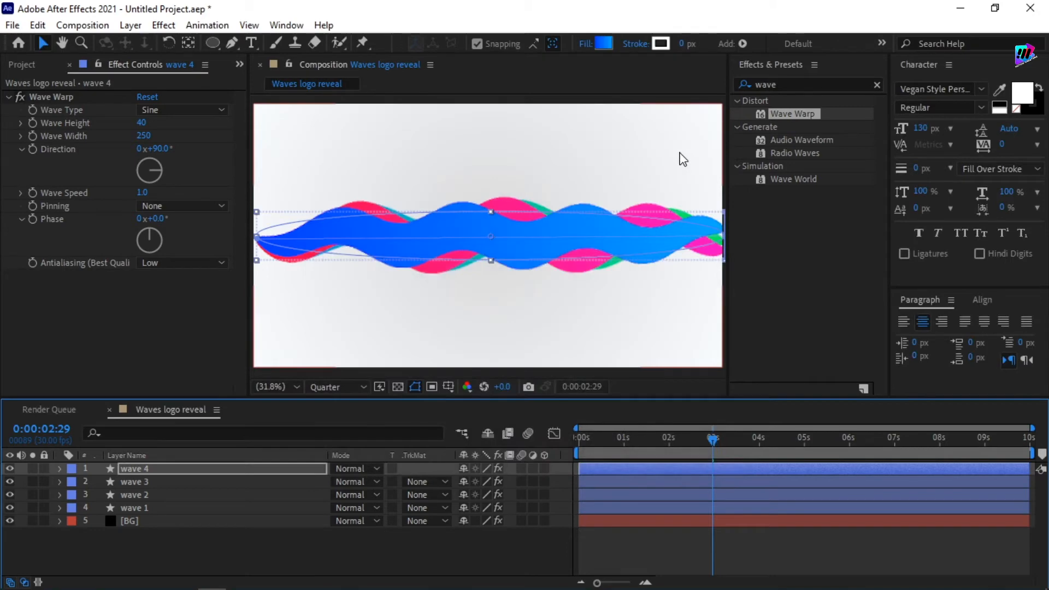
- Set wave 4's Wave Warp to a Wave Height of 65 and a Wave Width of 350
left_click(140, 122)
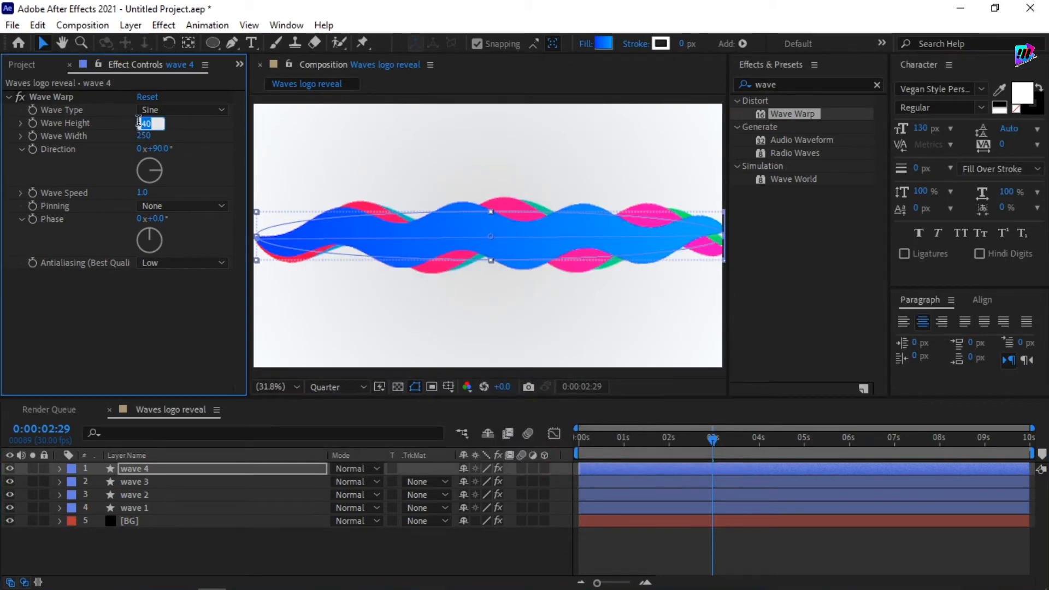
type("65")
key("Return")
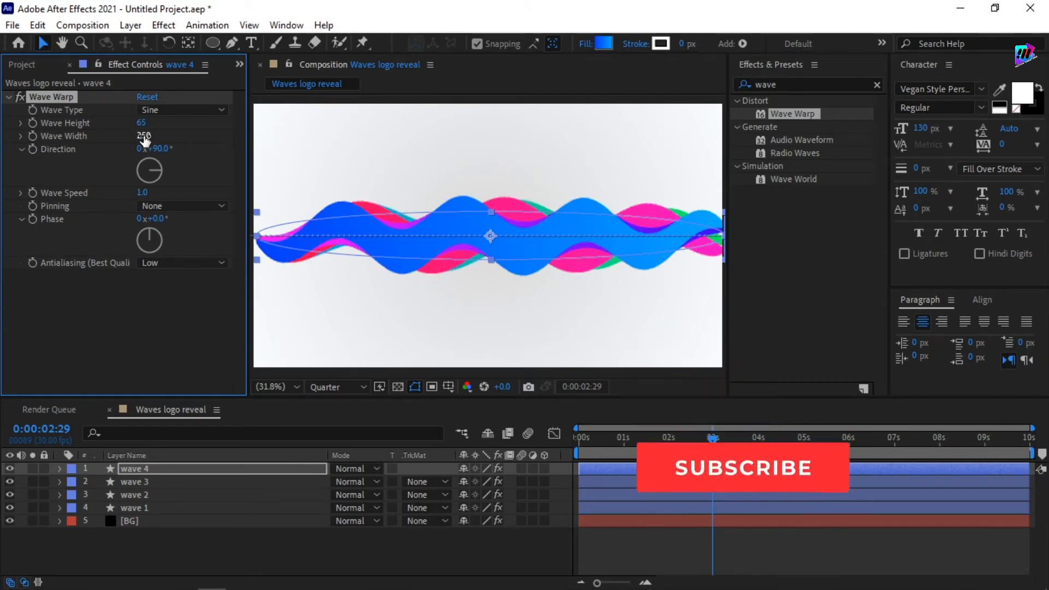
left_click(144, 136)
type("35")
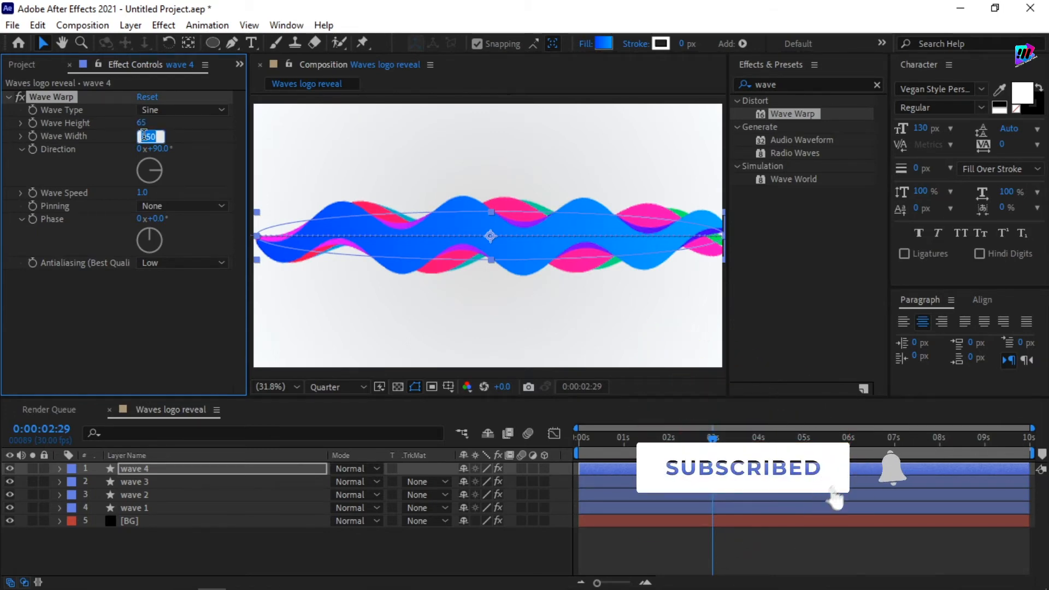
type("0")
key("Return")
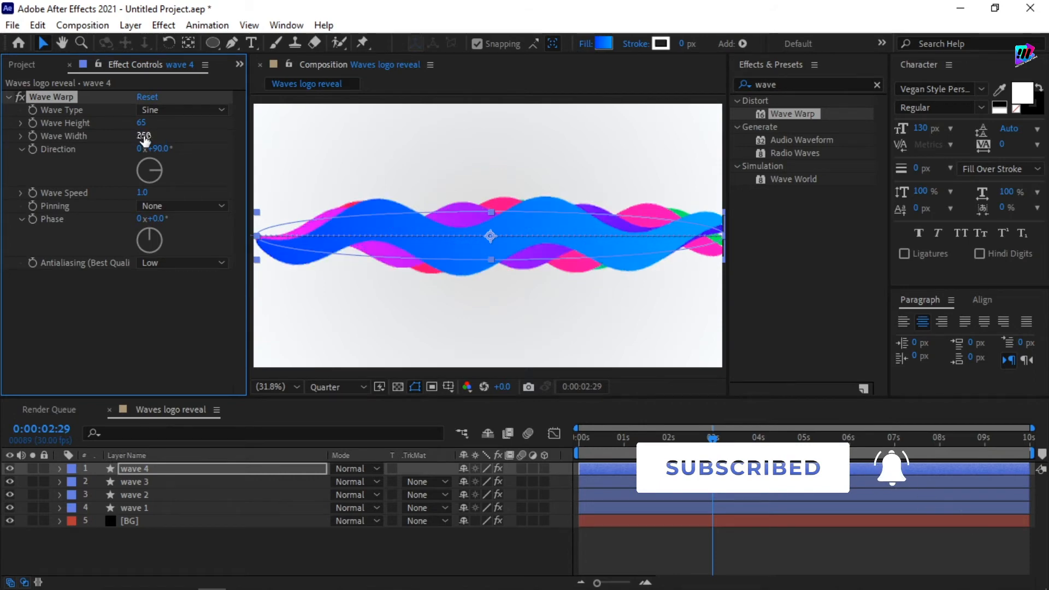
- Duplicate wave 4 and set the copy's Wave Warp to a Wave Height of 100 and a Wave Width of 250
left_click(168, 470)
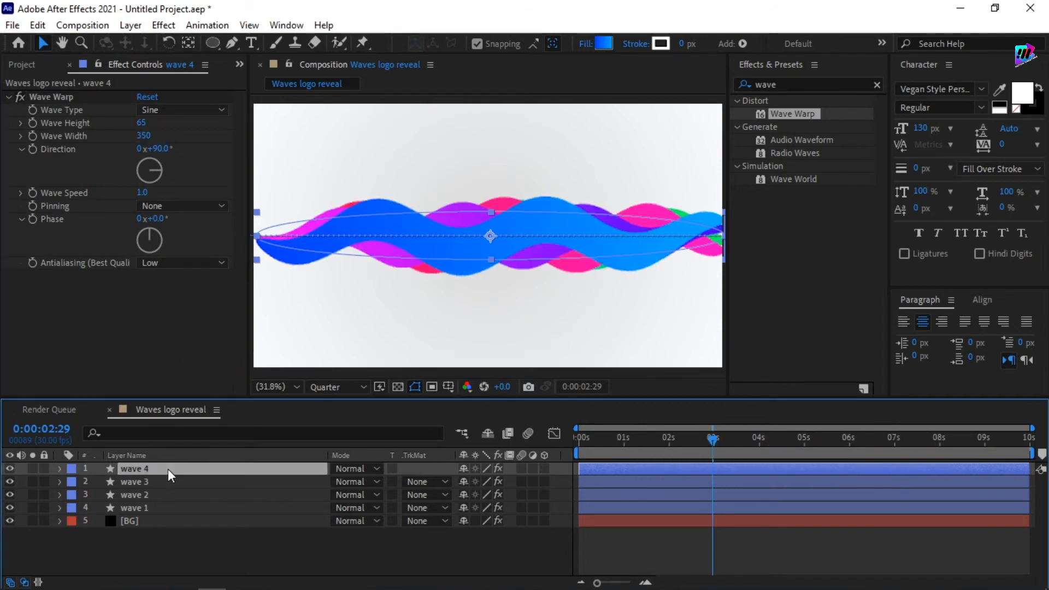
key("ctrl+d")
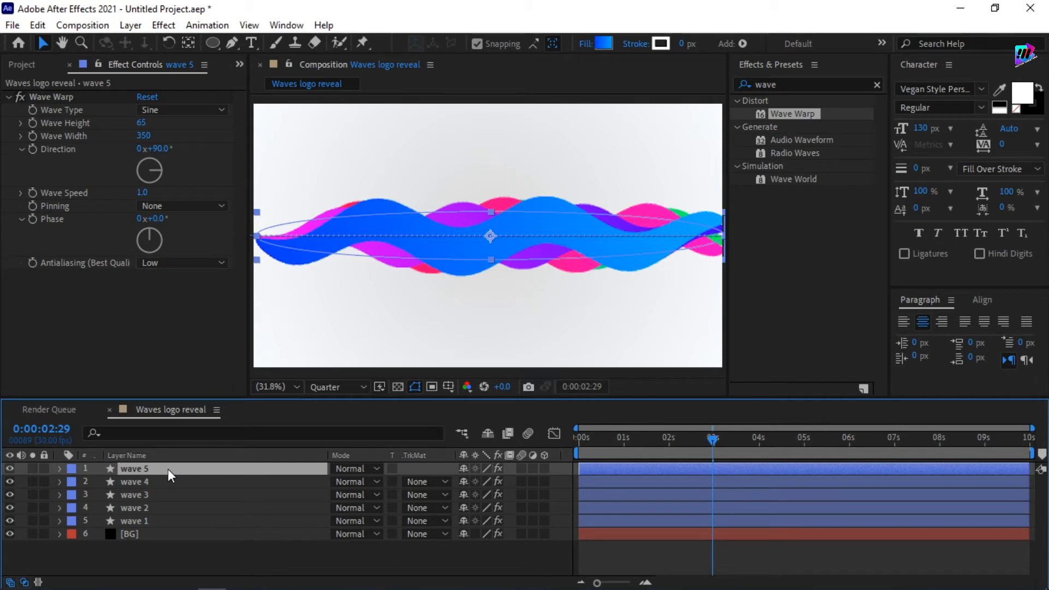
left_click(143, 123)
type("100")
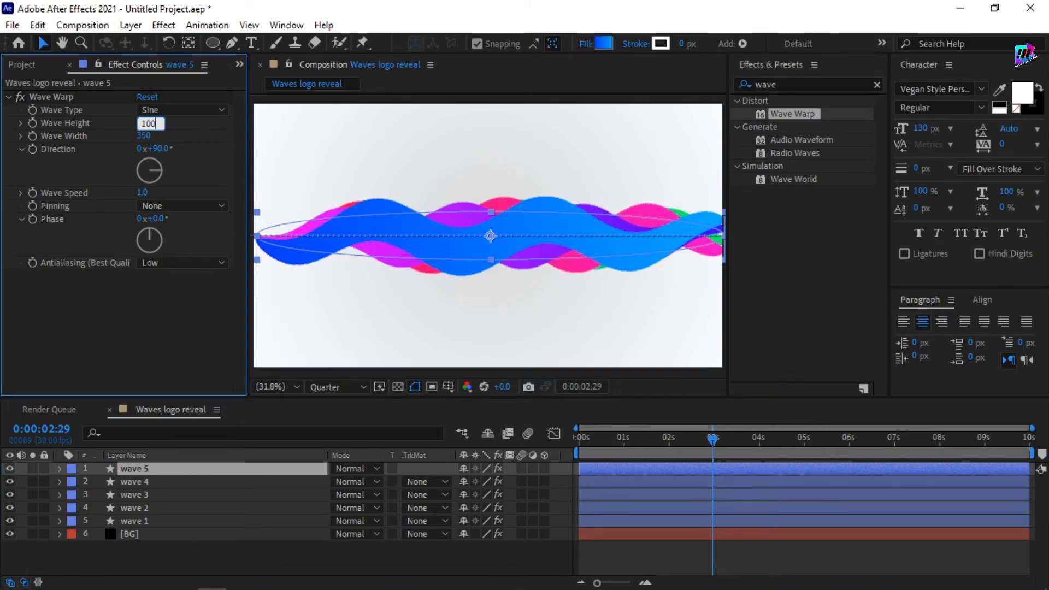
key("Return")
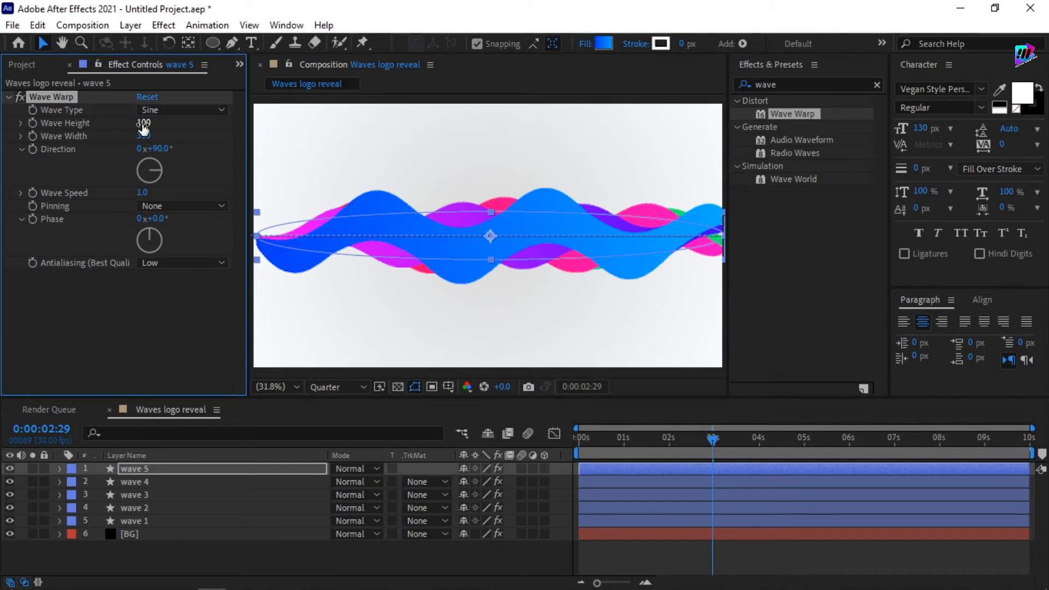
left_click(143, 135)
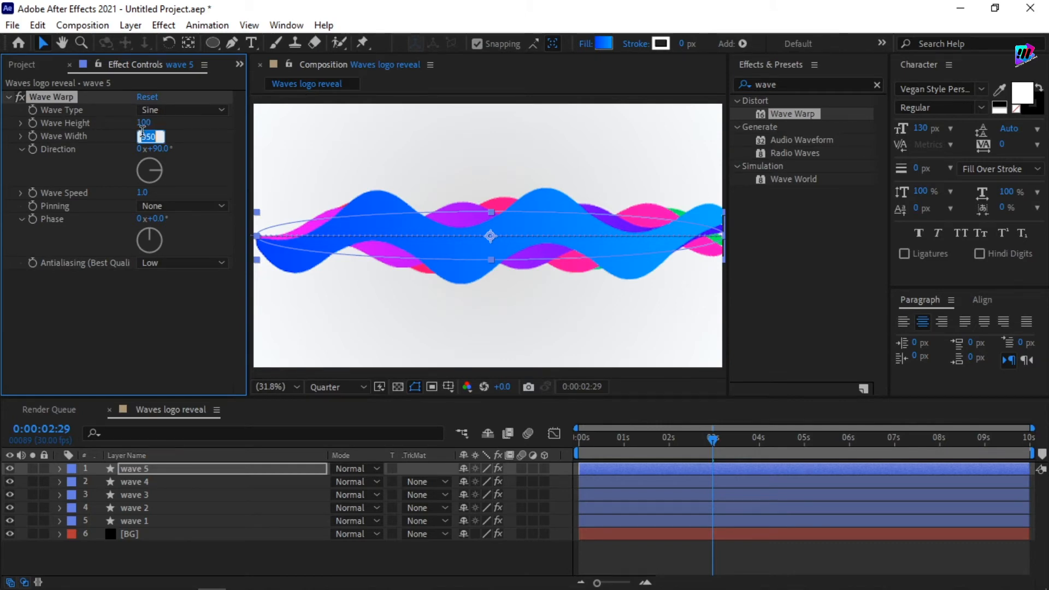
type("2")
key("Return")
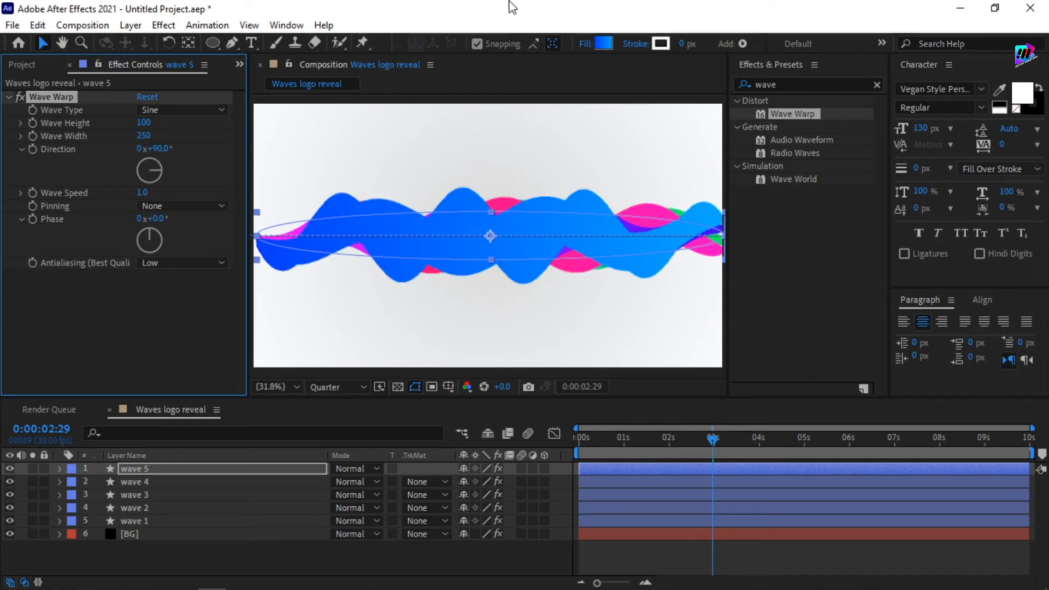
- Recolour wave 5's gradient fill from orange FF9000 at the start to red FF0C00 at the end
left_click(606, 44)
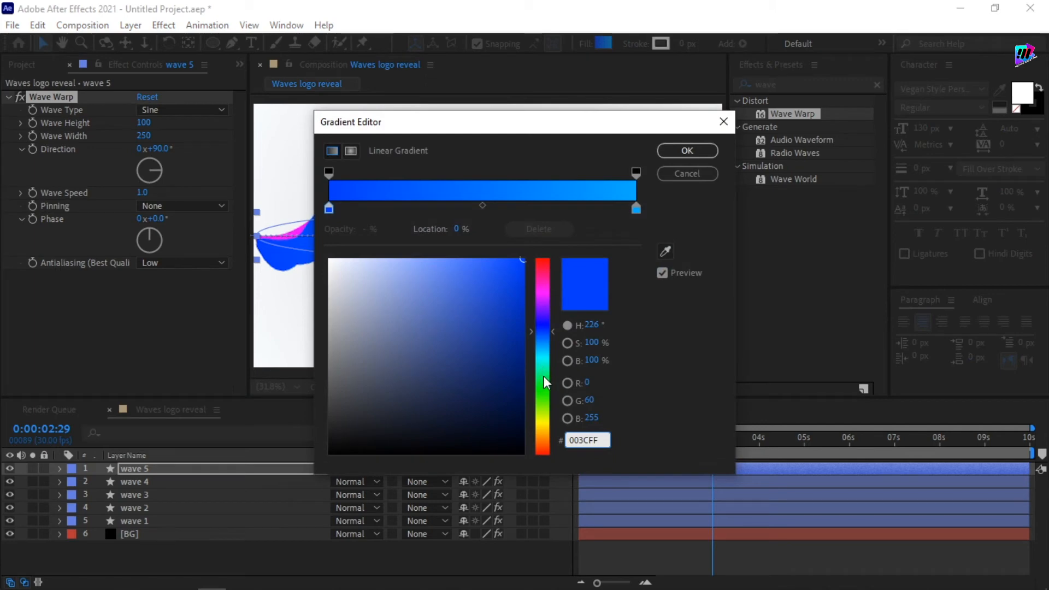
left_click(543, 435)
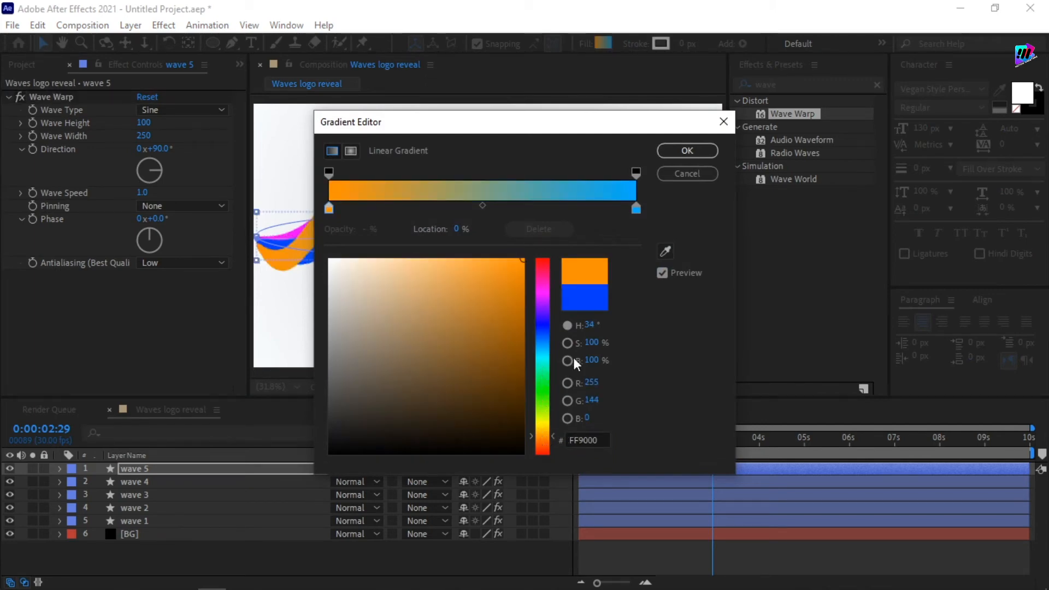
left_click(636, 208)
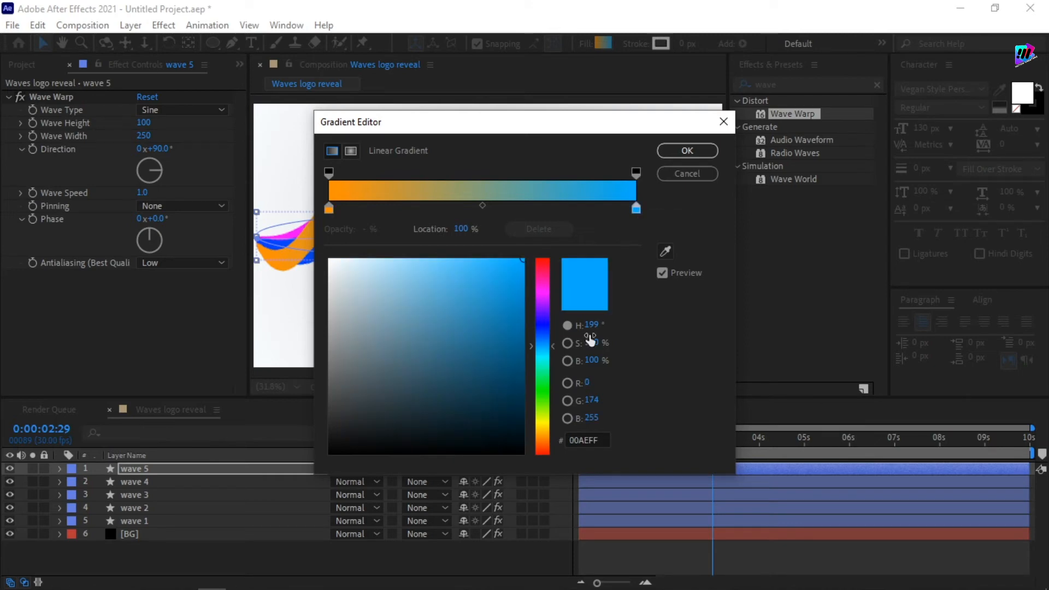
left_click(543, 439)
left_click_drag(544, 438, 542, 452)
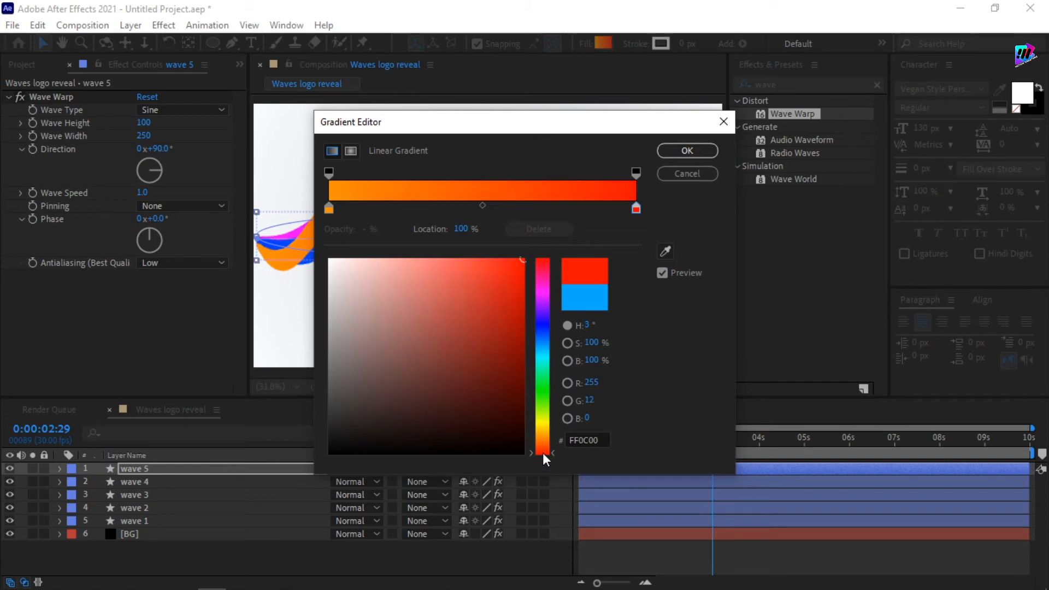
left_click(687, 151)
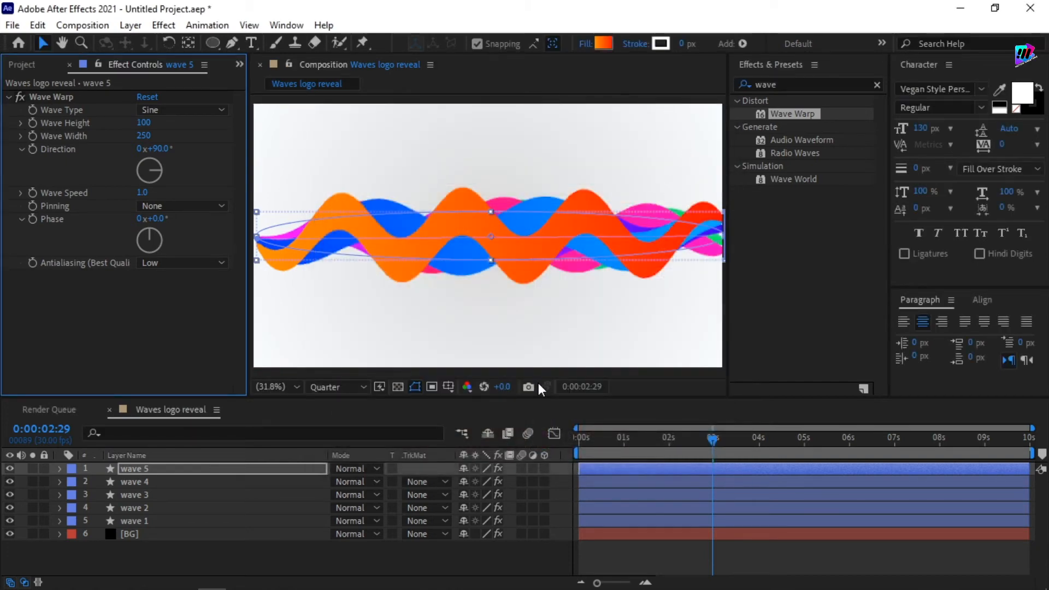
- With wave 5 just above BG, start waves 5, 1, 3, 2 and 4 at 0, 5, 10, 15 and 20 frames, and preview the staggered motion
left_click(616, 444)
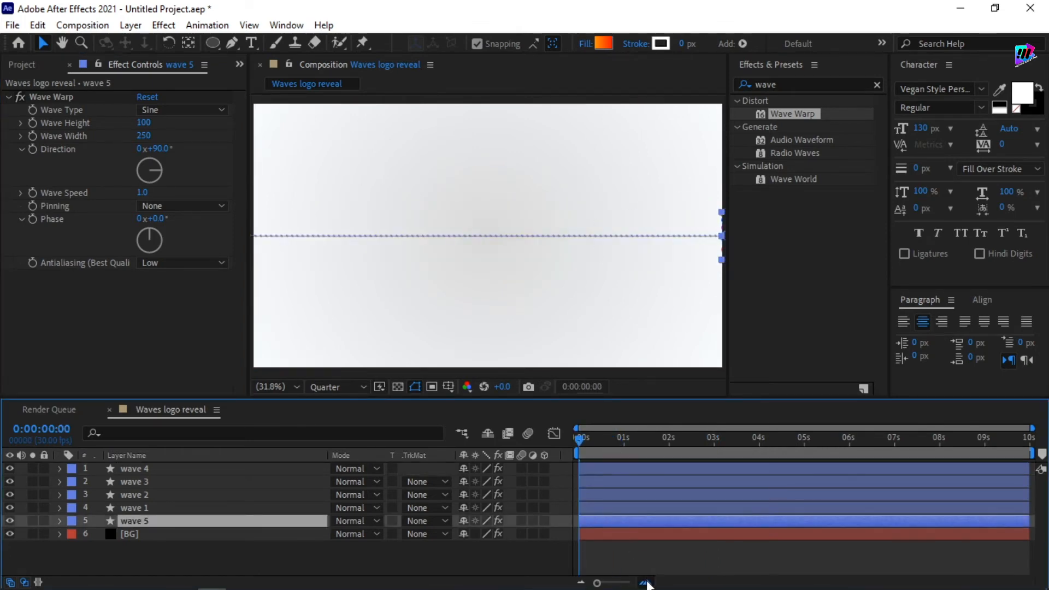
left_click(646, 582)
left_click(646, 583)
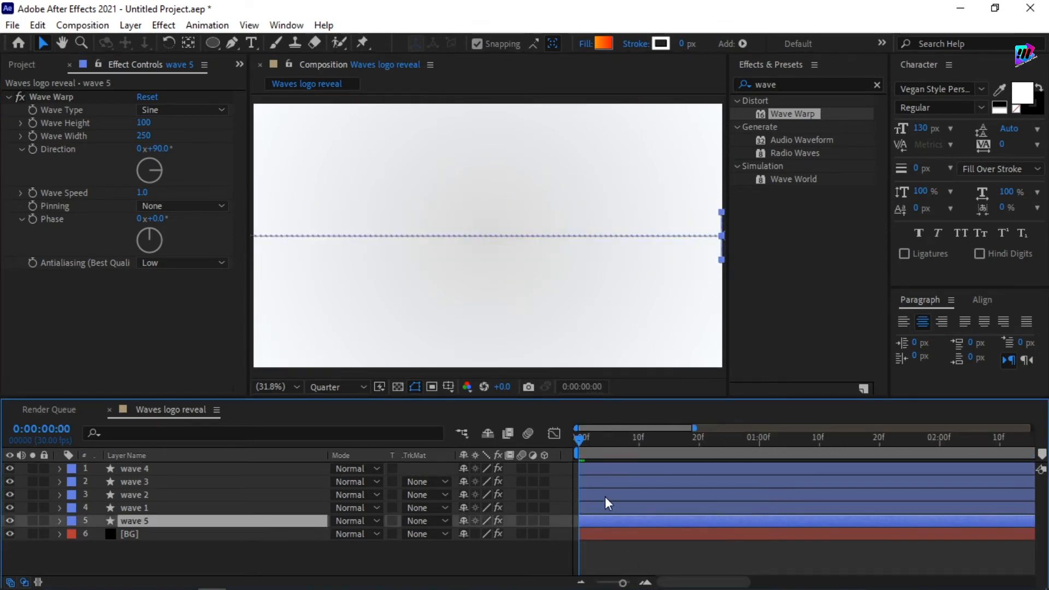
left_click_drag(602, 510, 730, 490)
left_click_drag(652, 468, 775, 465)
key("space")
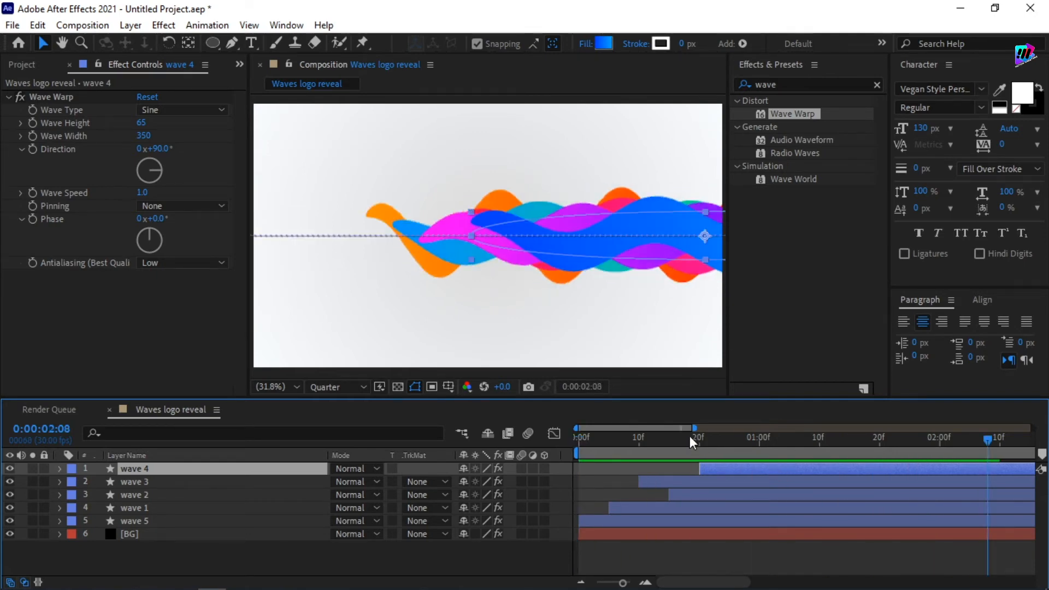
left_click_drag(690, 437, 850, 454)
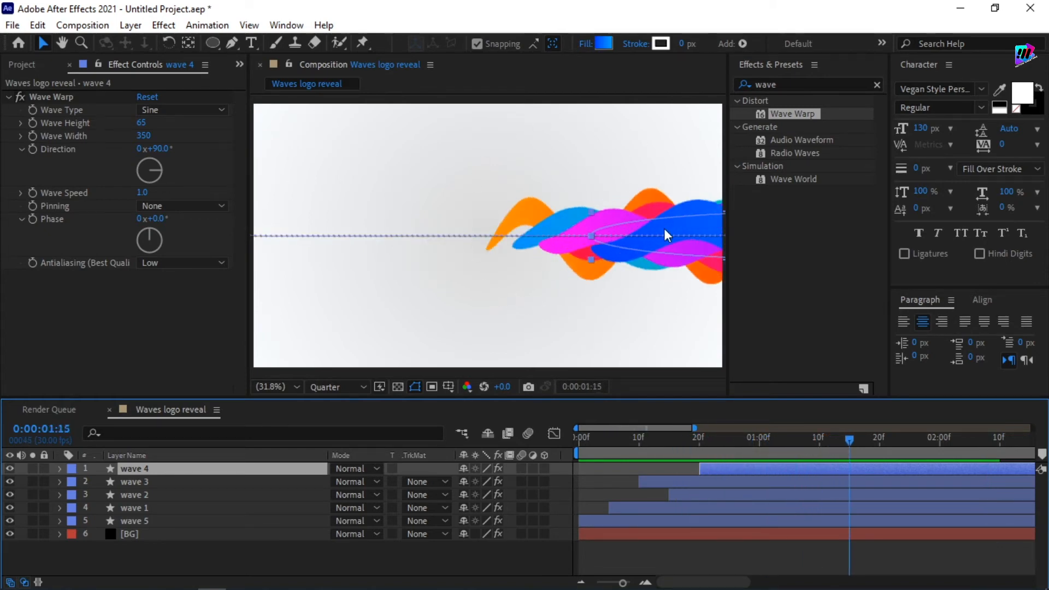
- Set wave 3's Wave Warp Direction to 78° and increase wave 4's Wave Warp Phase, previewing the result
left_click(127, 486)
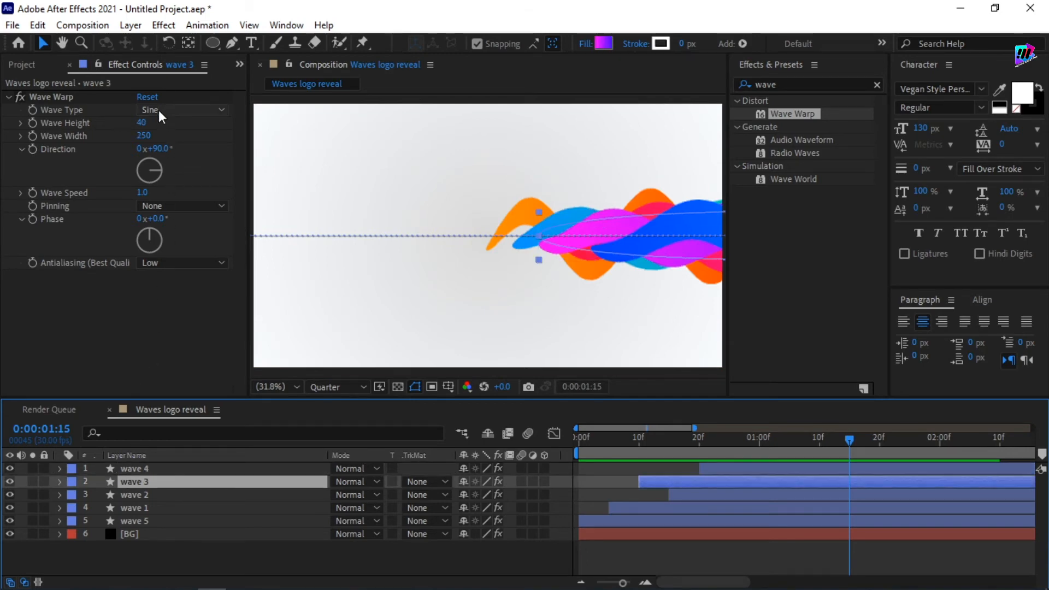
mouse_move(159, 156)
left_mouse_down()
mouse_move(133, 150)
mouse_move(161, 148)
mouse_move(149, 149)
left_mouse_up()
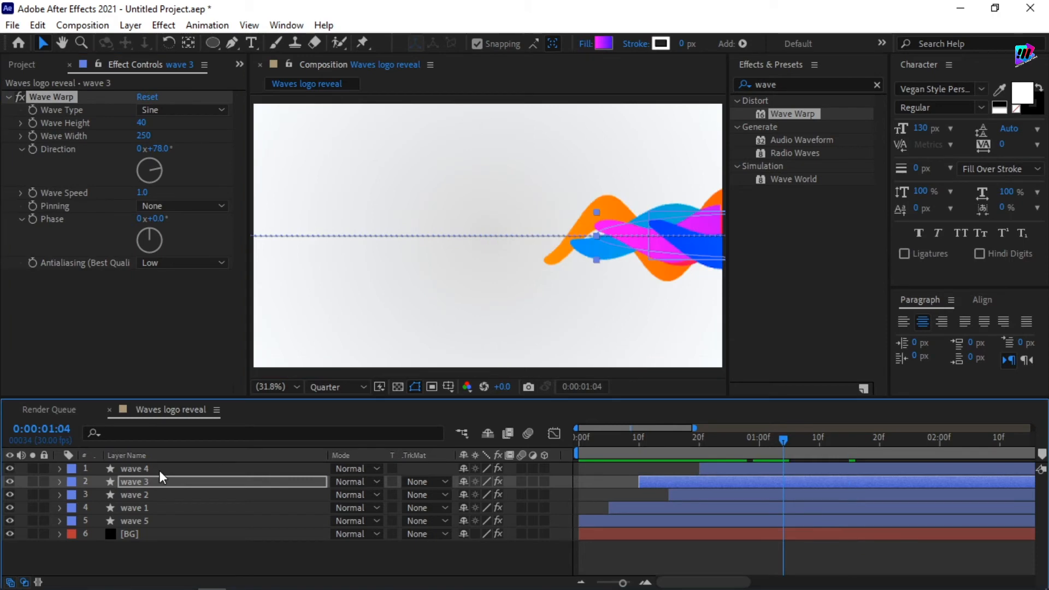
left_click(159, 471)
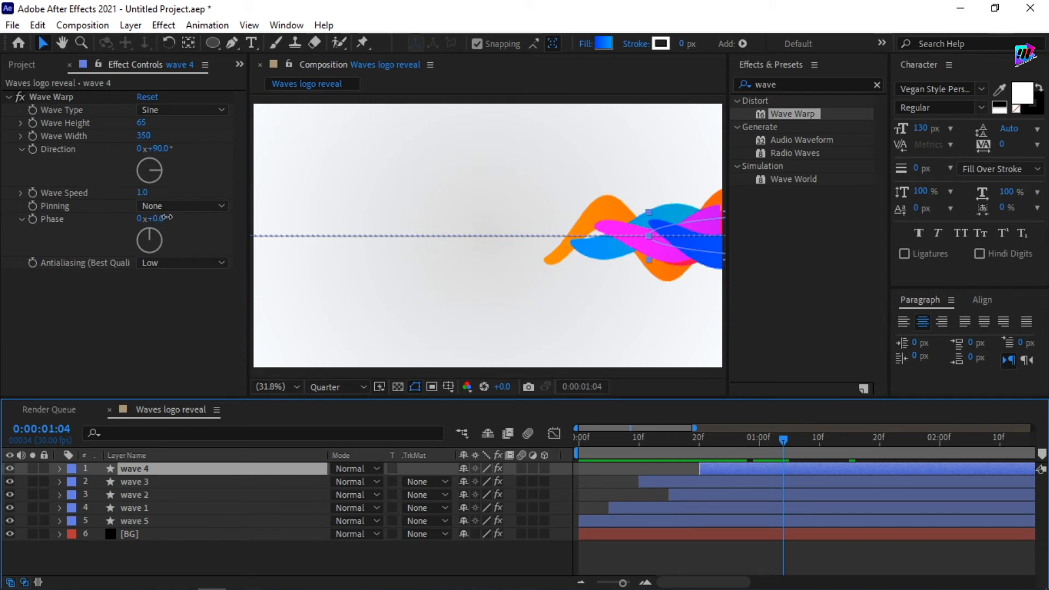
left_click_drag(163, 219, 249, 221)
key("space")
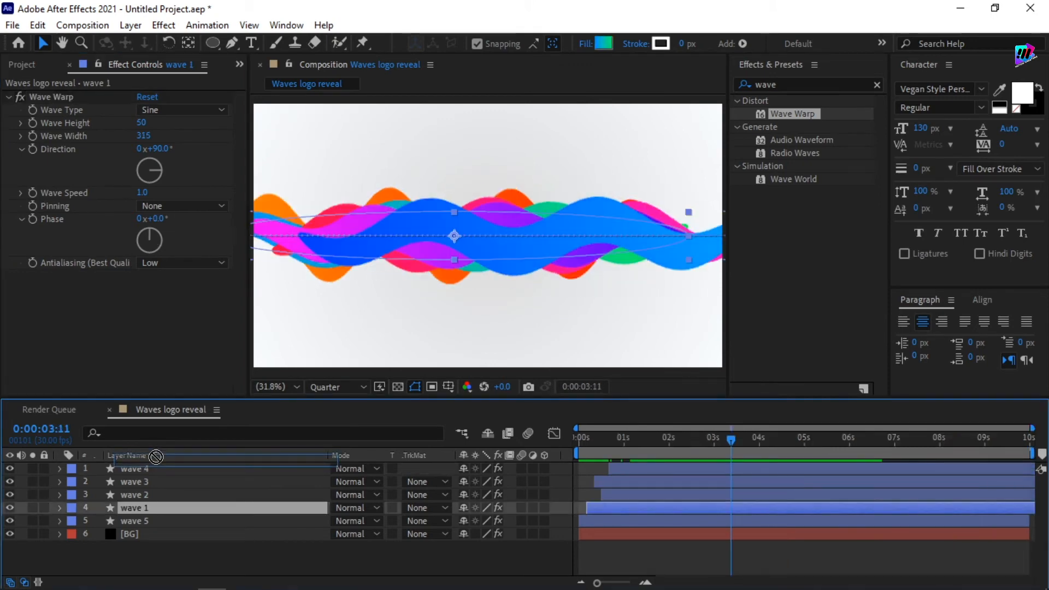
- Move wave 1 to the top of the layer stack and scrub to about 4:24 to review the overlapping waves
left_click_drag(154, 458, 156, 463)
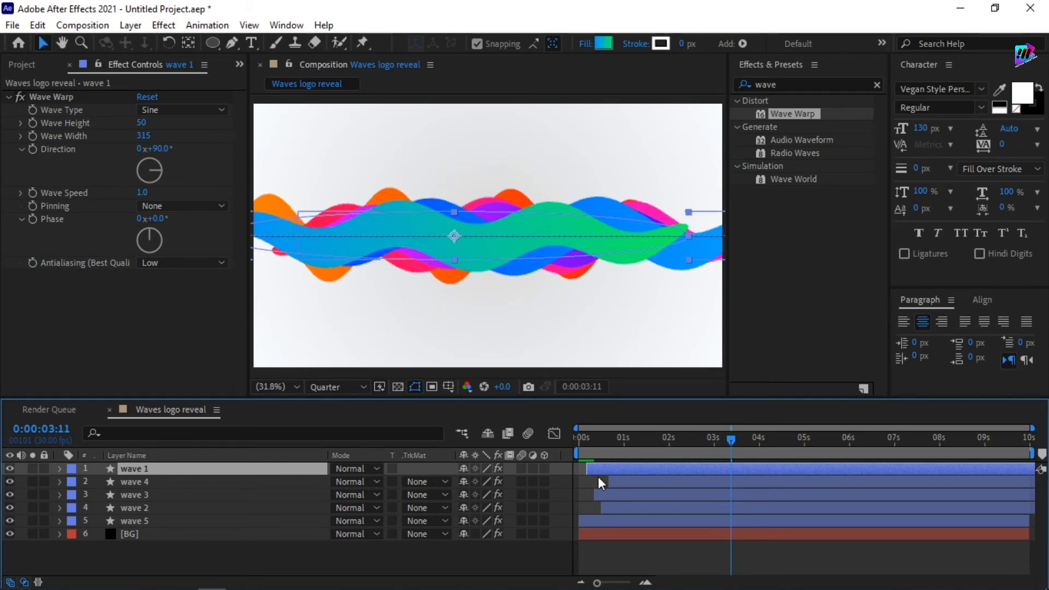
left_click_drag(589, 444, 795, 452)
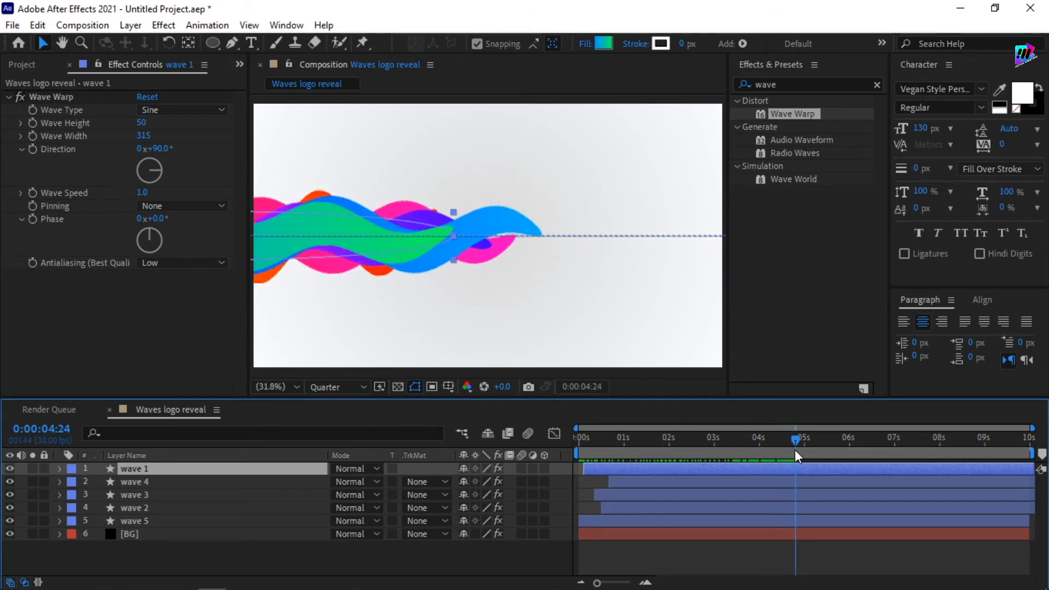
- Duplicate wave 5, place the copy directly below wave 1 and start it just before 1 second, checking the motion across the timeline
left_click(137, 522)
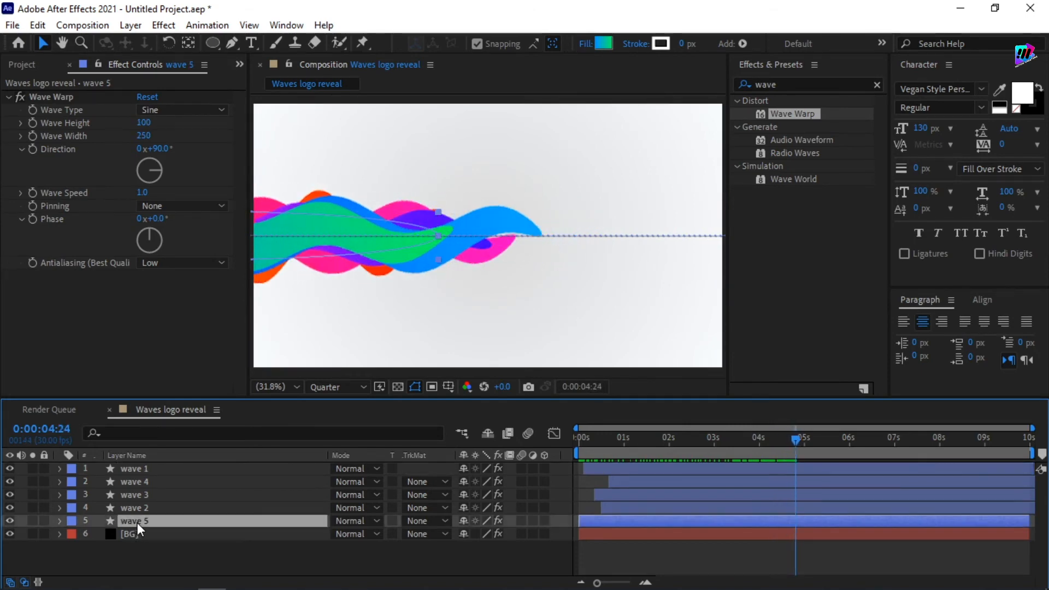
key("ctrl+d")
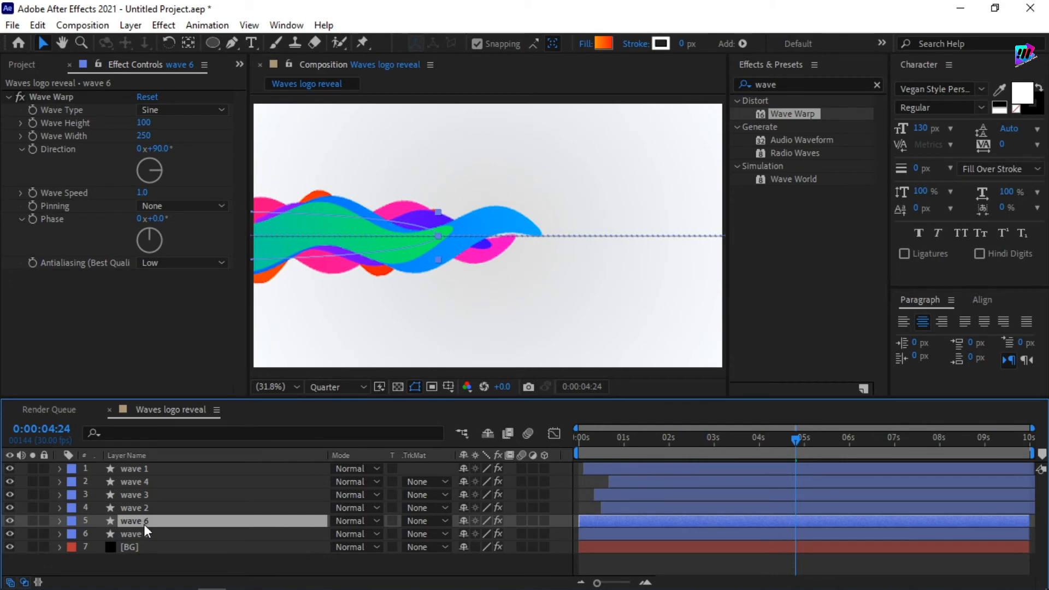
left_click_drag(150, 526, 155, 476)
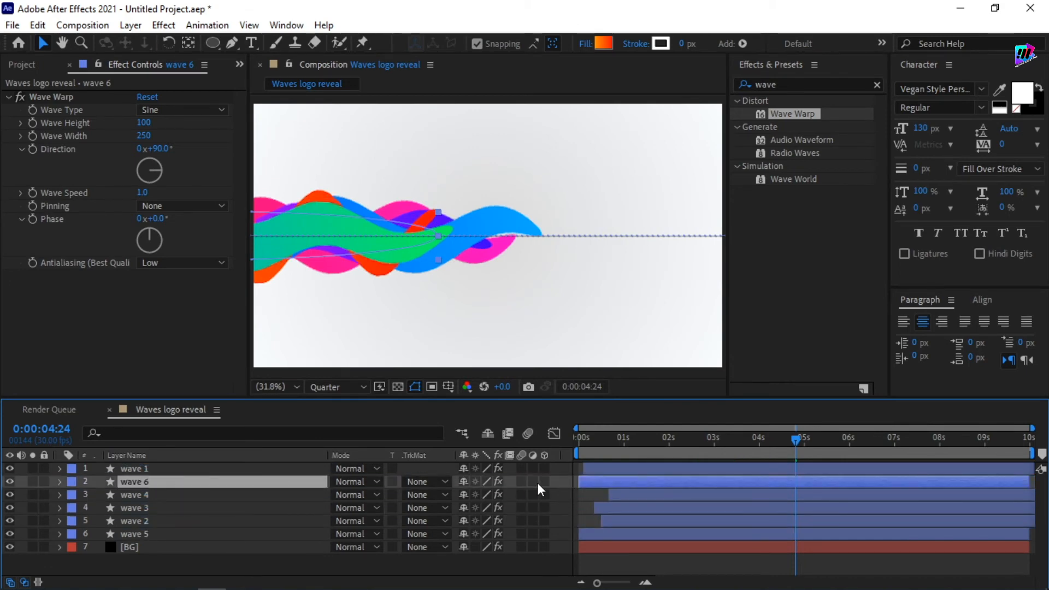
left_click_drag(604, 484, 643, 483)
left_click_drag(608, 436, 420, 442)
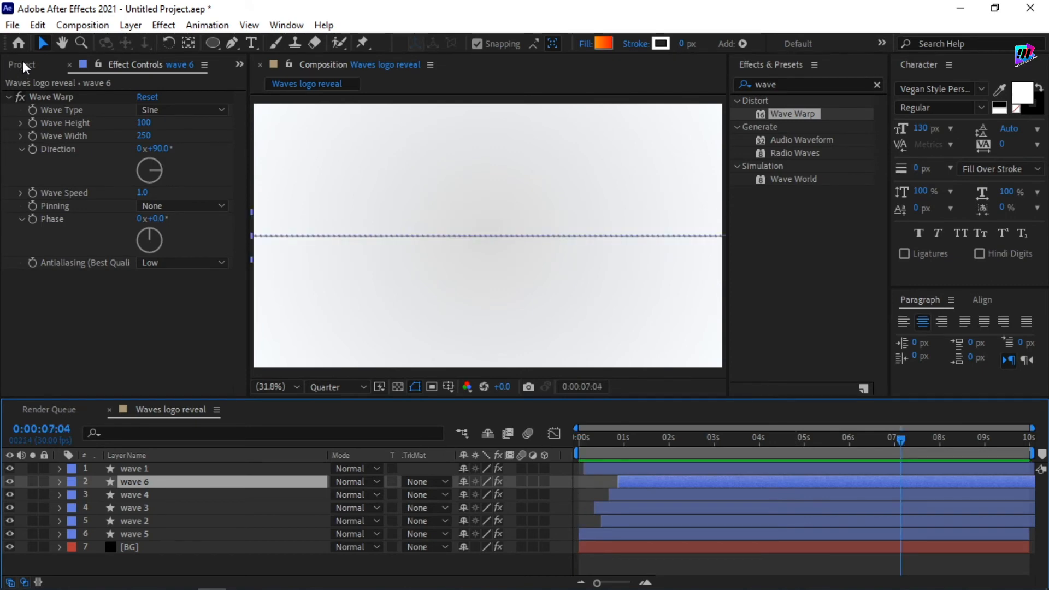
- Create a 1920 x 1080, 30 fps, 10-second composition named LOGO, import B.png and add it to the composition
left_click(22, 65)
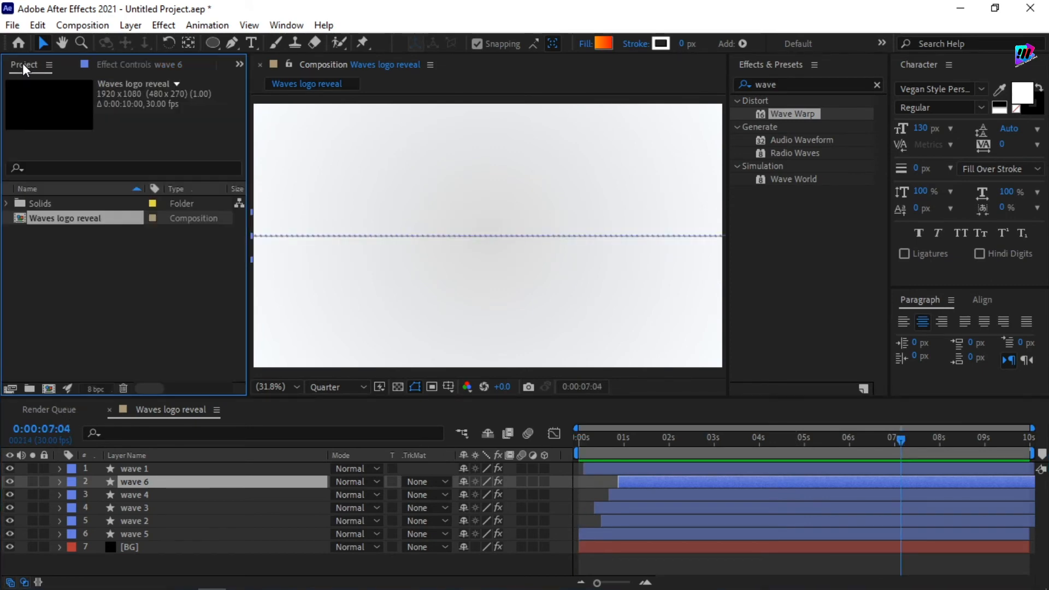
left_click(49, 389)
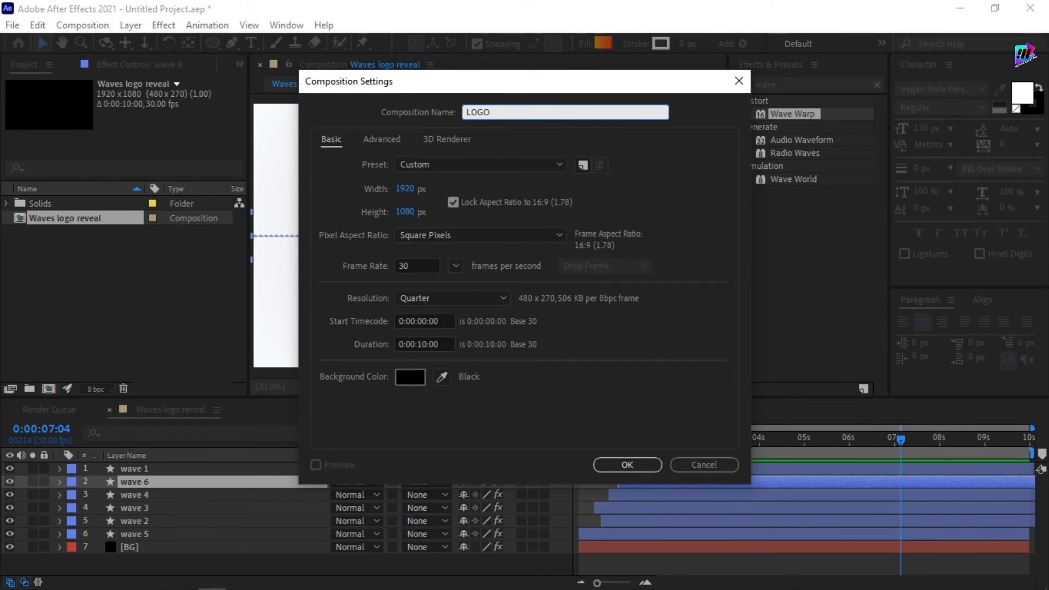
key("Return")
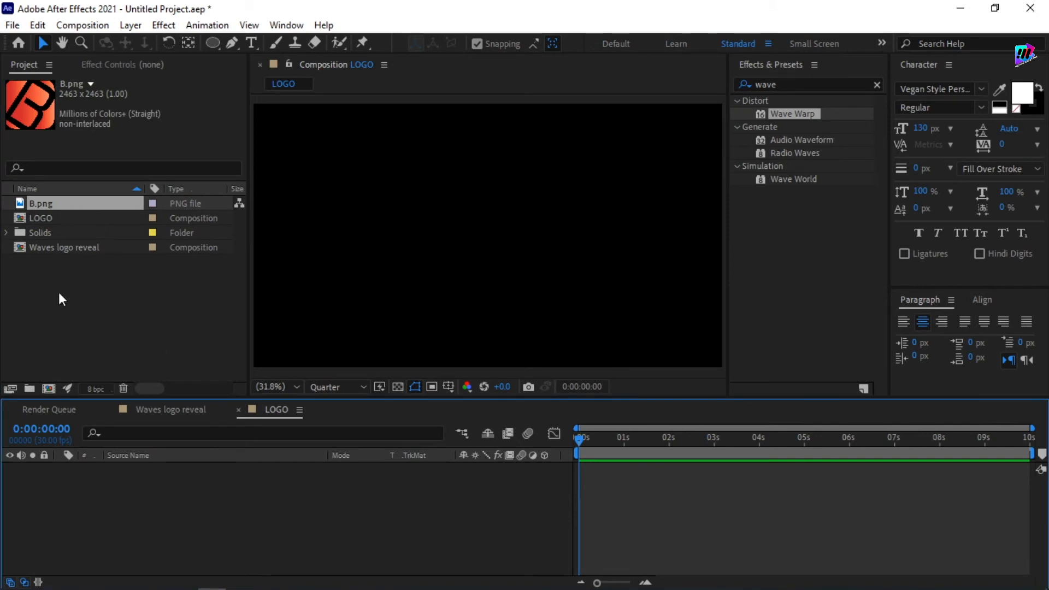
left_click(59, 308)
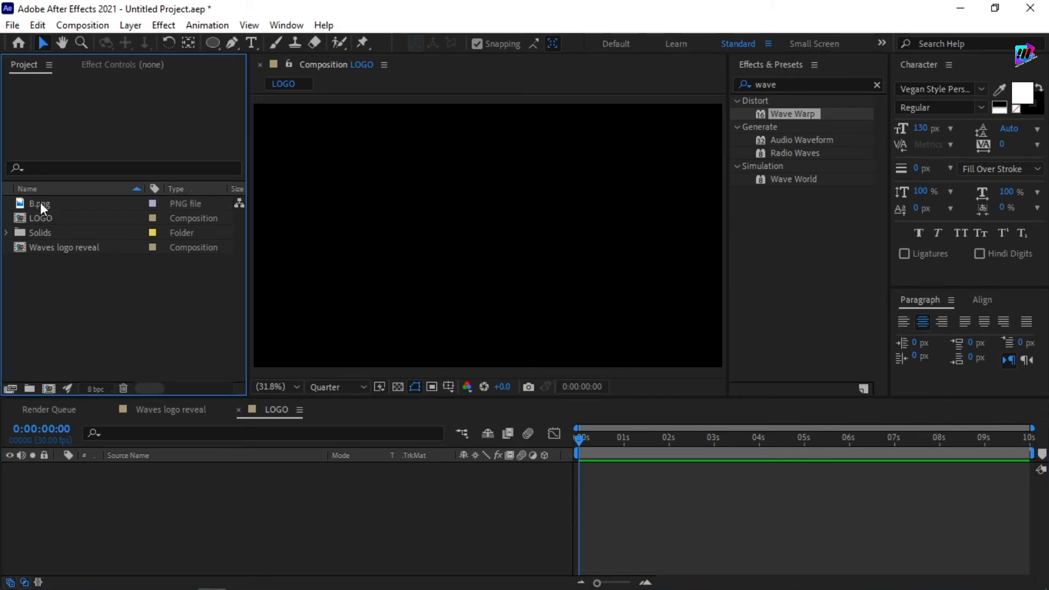
left_click_drag(40, 204, 127, 379)
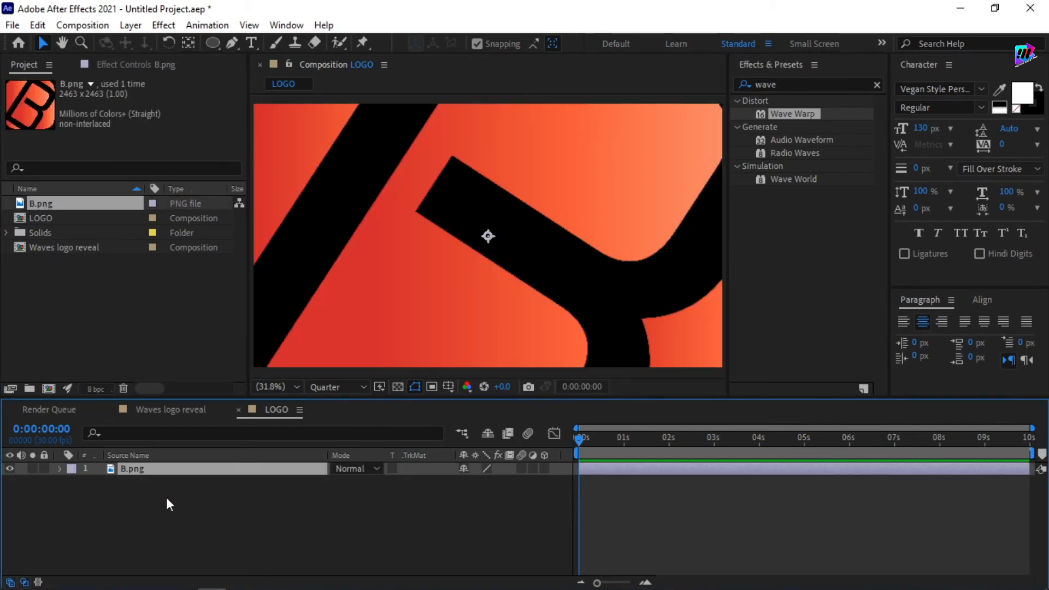
- Scale the B.png layer down to 12% in the LOGO composition
key("s")
left_click_drag(504, 482, 444, 485)
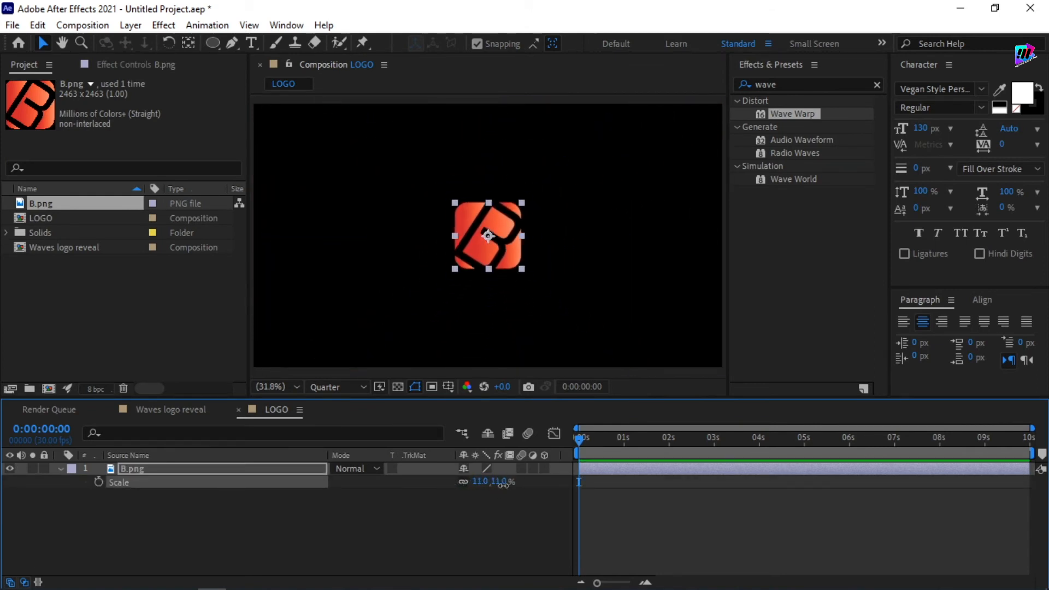
left_click(501, 483)
type("13")
key("Return")
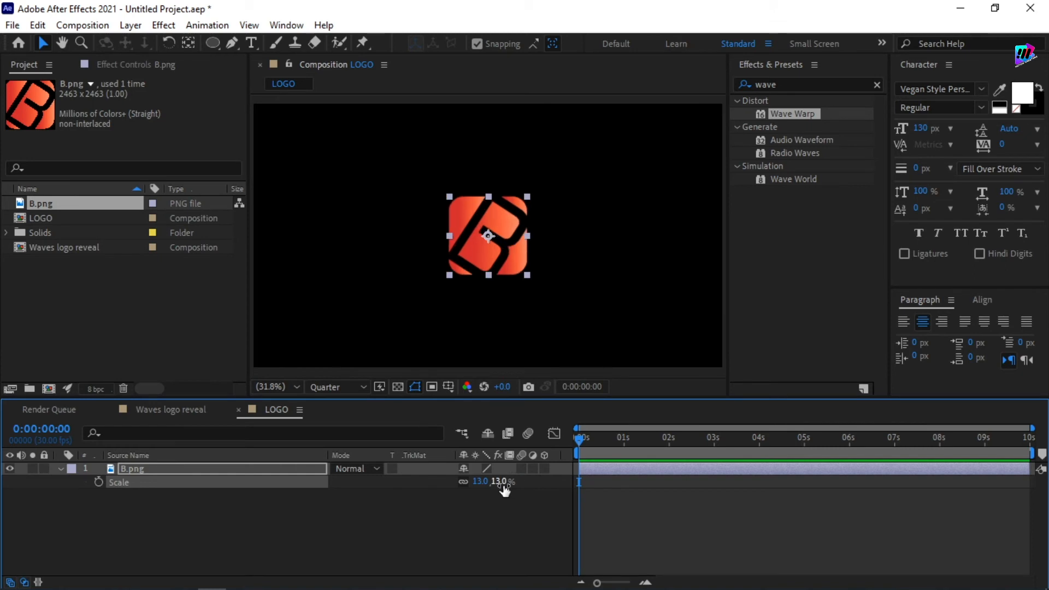
left_click(501, 483)
type("12")
key("Return")
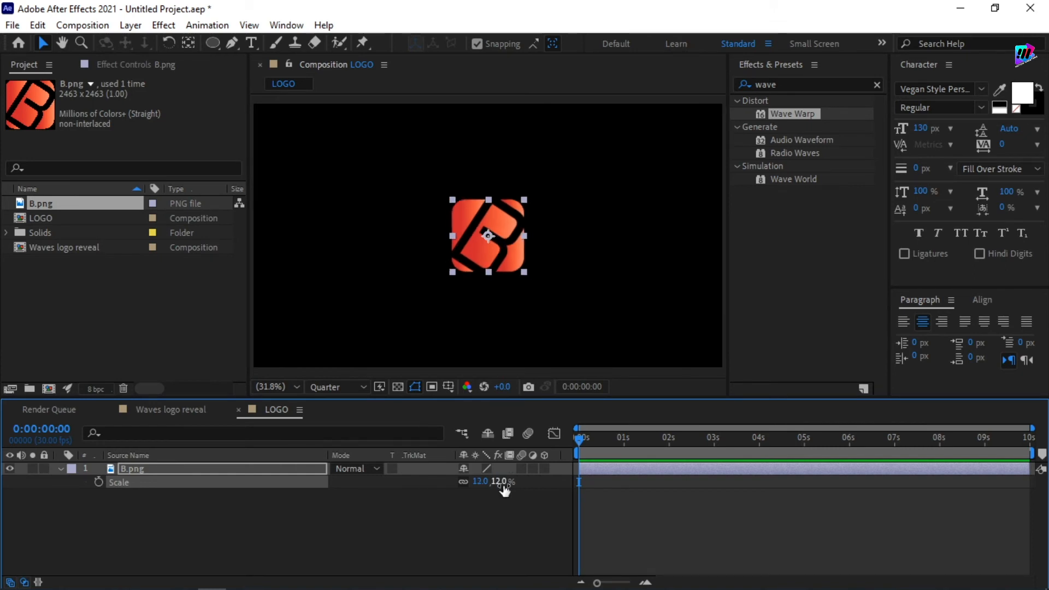
left_click(59, 469)
- Add the LOGO composition to Waves logo reveal directly above BG and scrub the timeline to 2:24
left_click(153, 408)
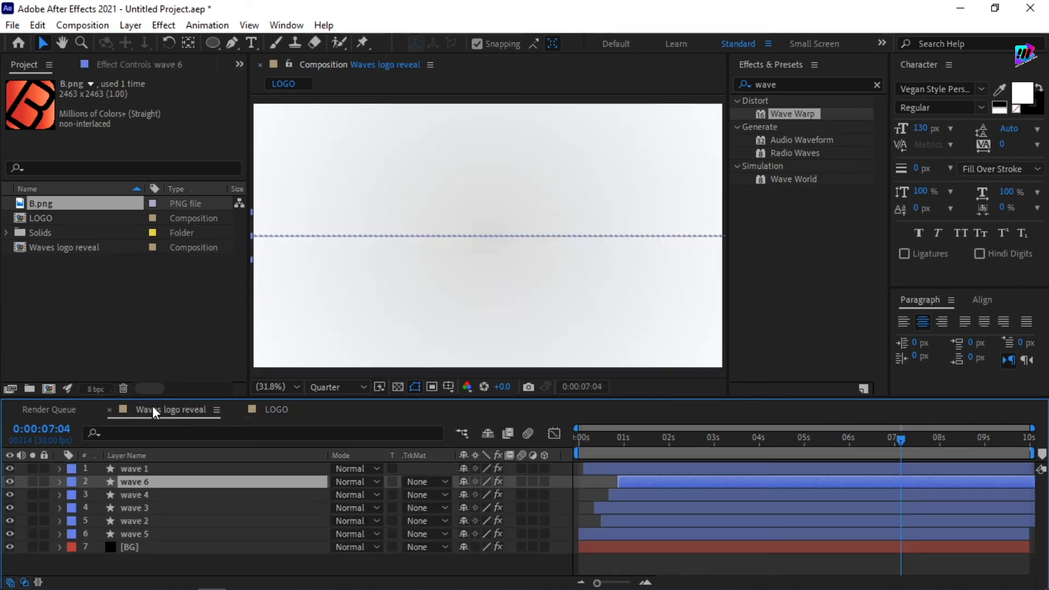
left_click_drag(48, 218, 192, 537)
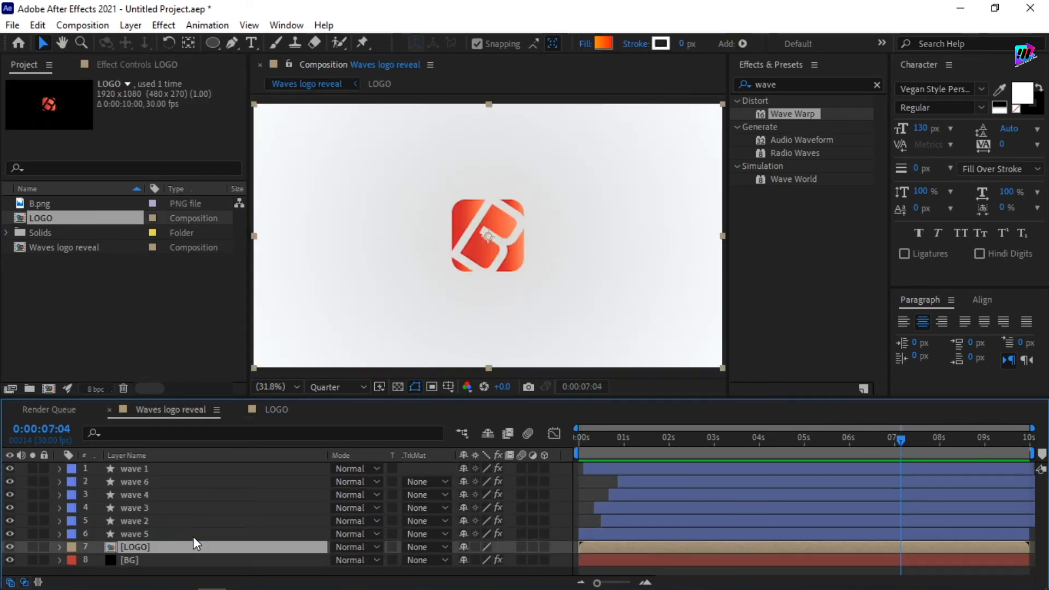
left_click_drag(621, 444, 705, 462)
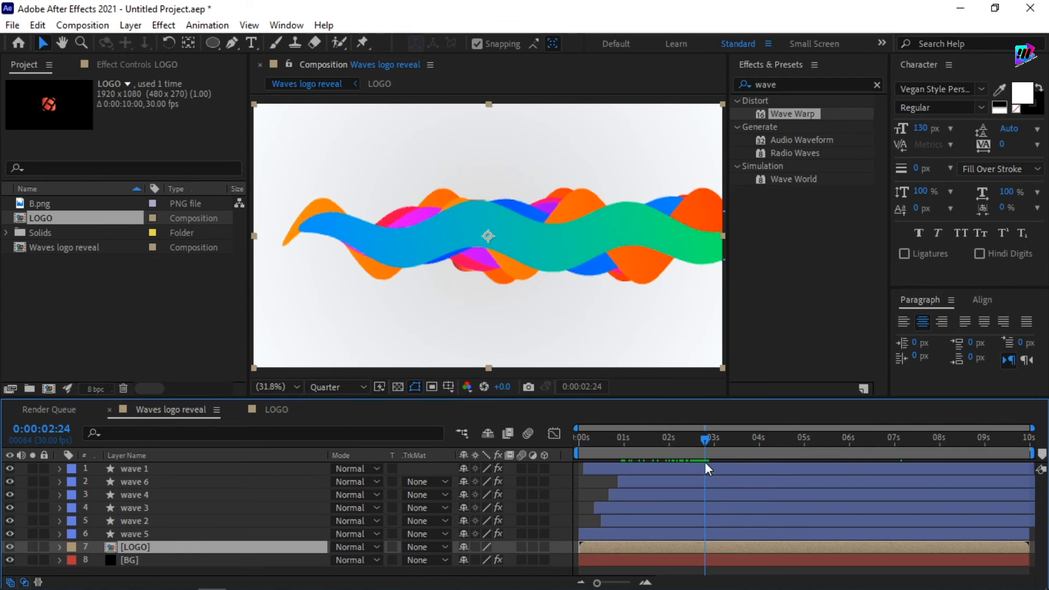
- Pre-compose the wave 1, wave 6 and wave 4 layers into a composition named "waves 1"
left_click_drag(559, 467, 518, 493)
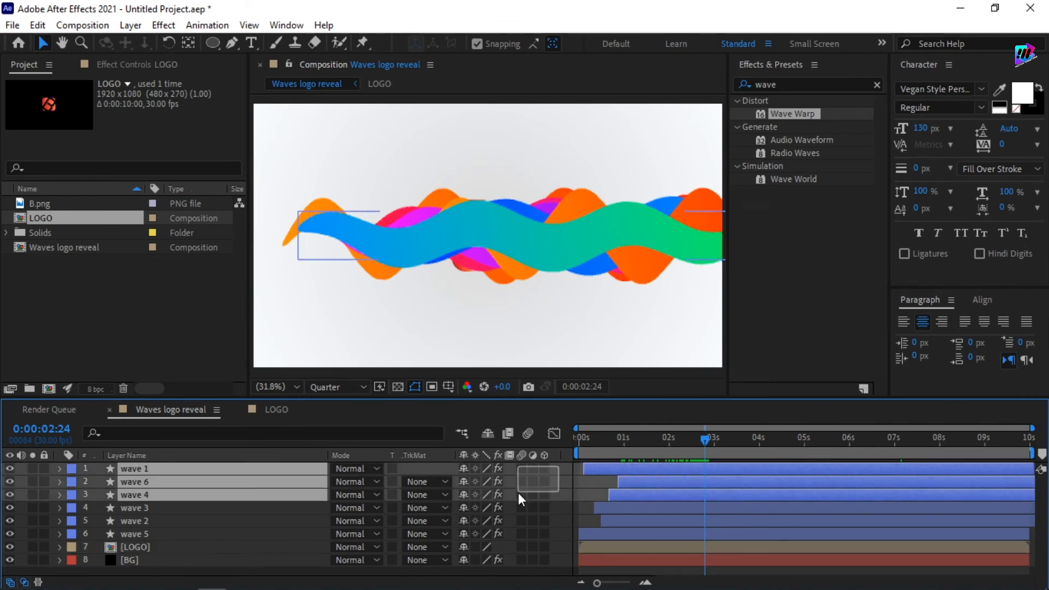
right_click(283, 494)
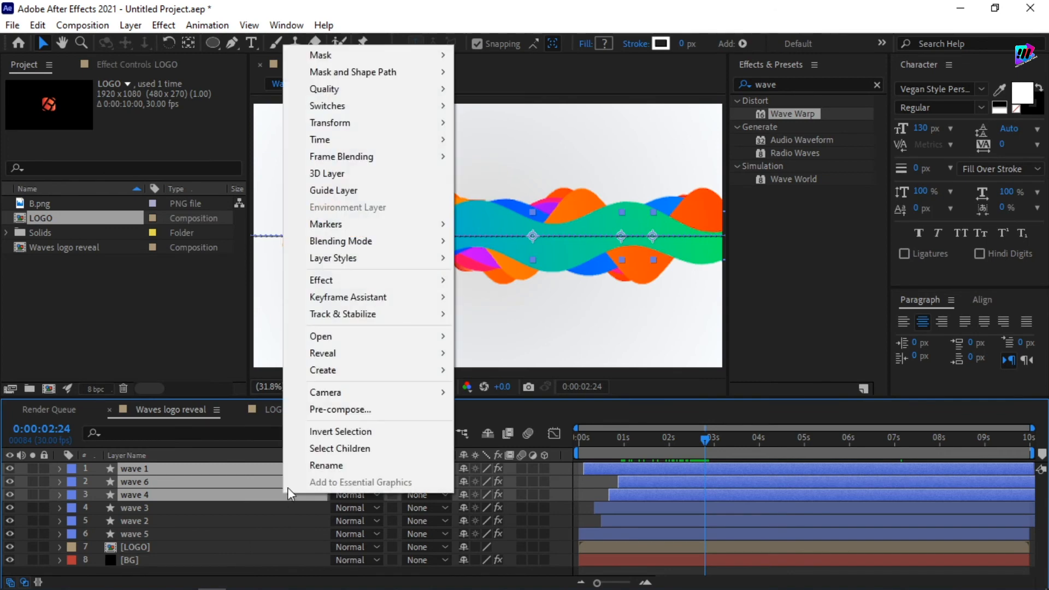
left_click(318, 410)
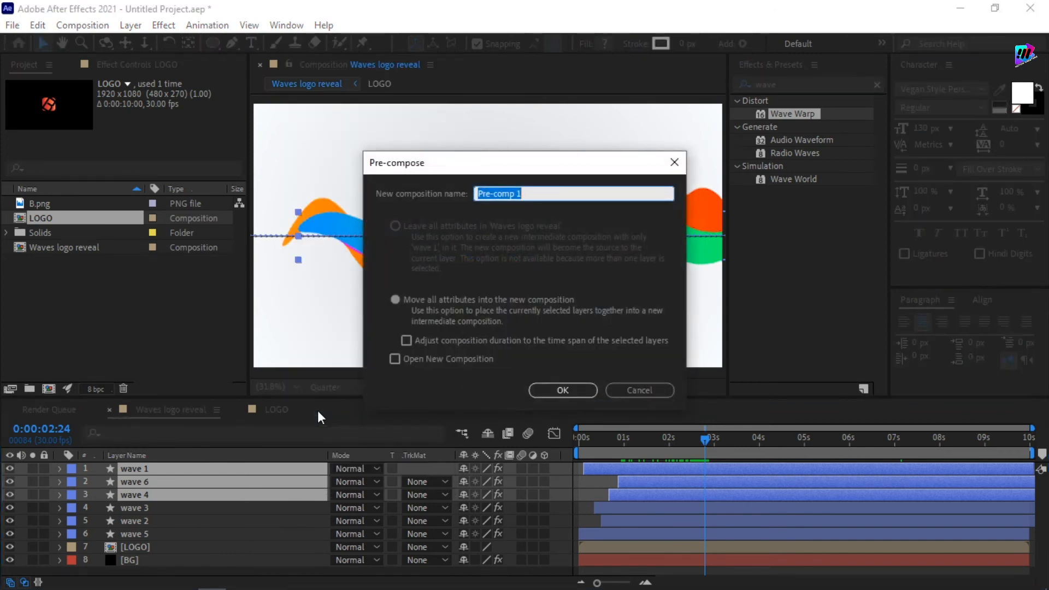
type("waves")
key("Return")
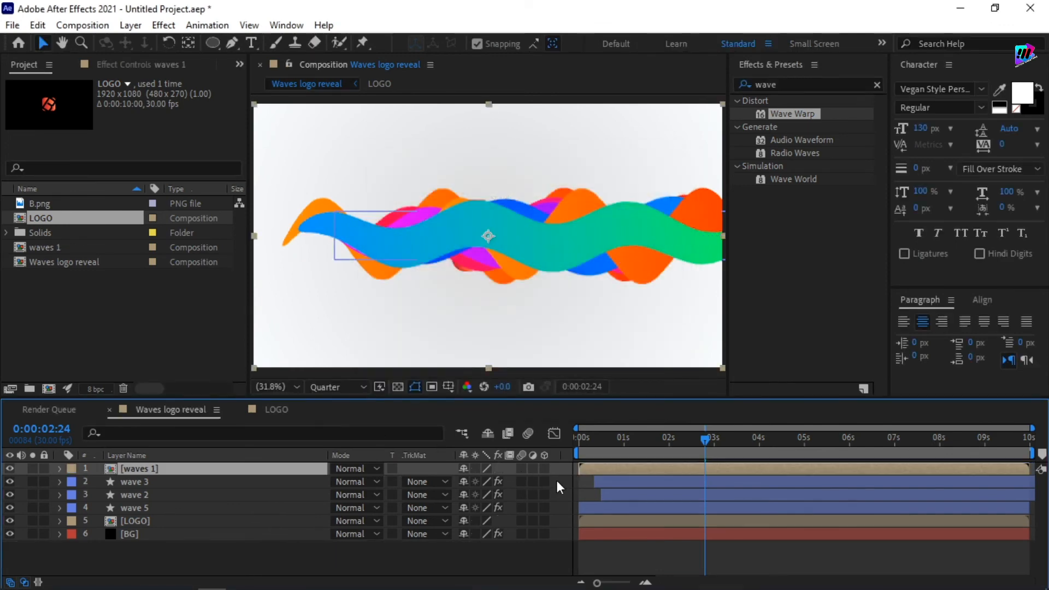
- Pre-compose the wave 3, wave 2 and wave 5 layers into a composition named "waves 2"
left_click_drag(566, 481, 533, 506)
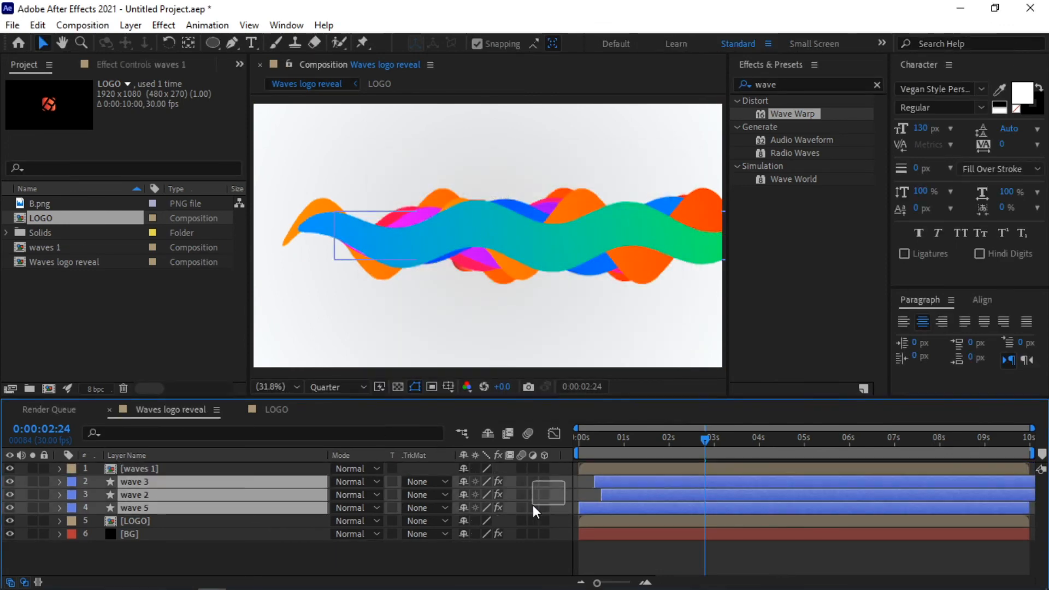
right_click(261, 490)
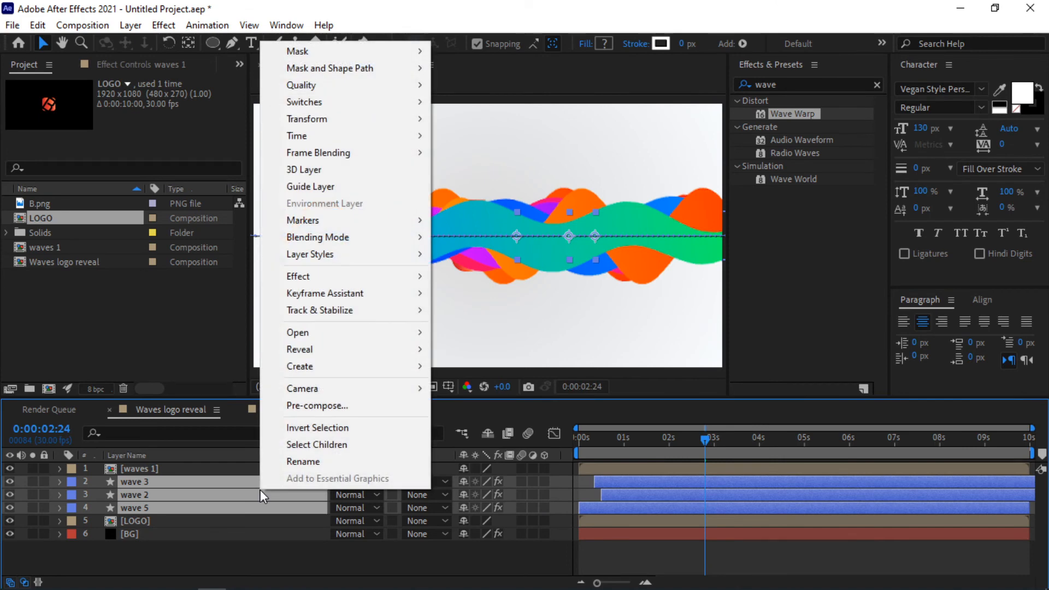
left_click(288, 411)
type("w")
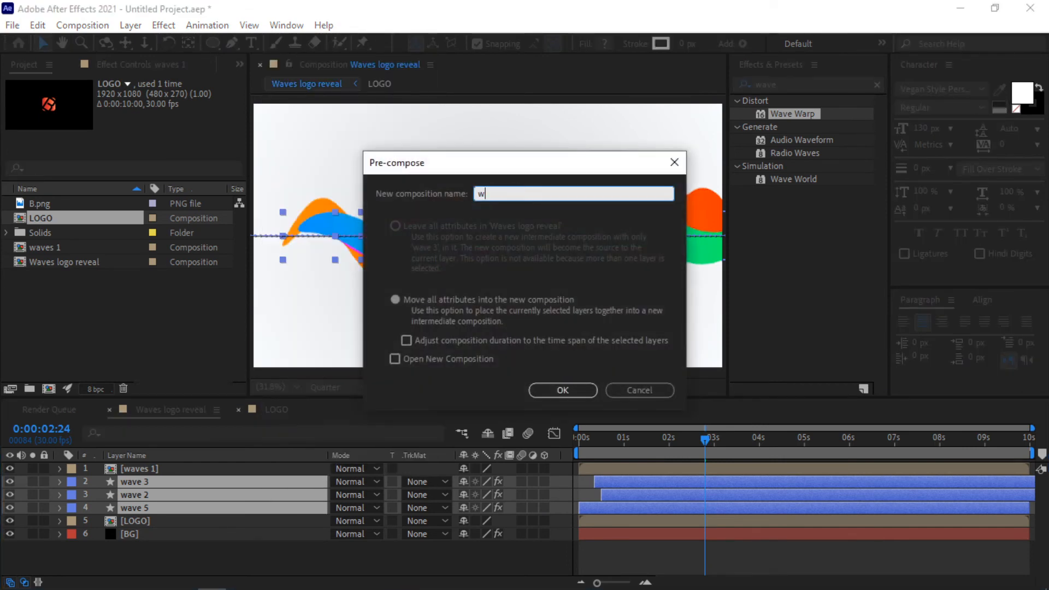
type("aves 2")
key("Return")
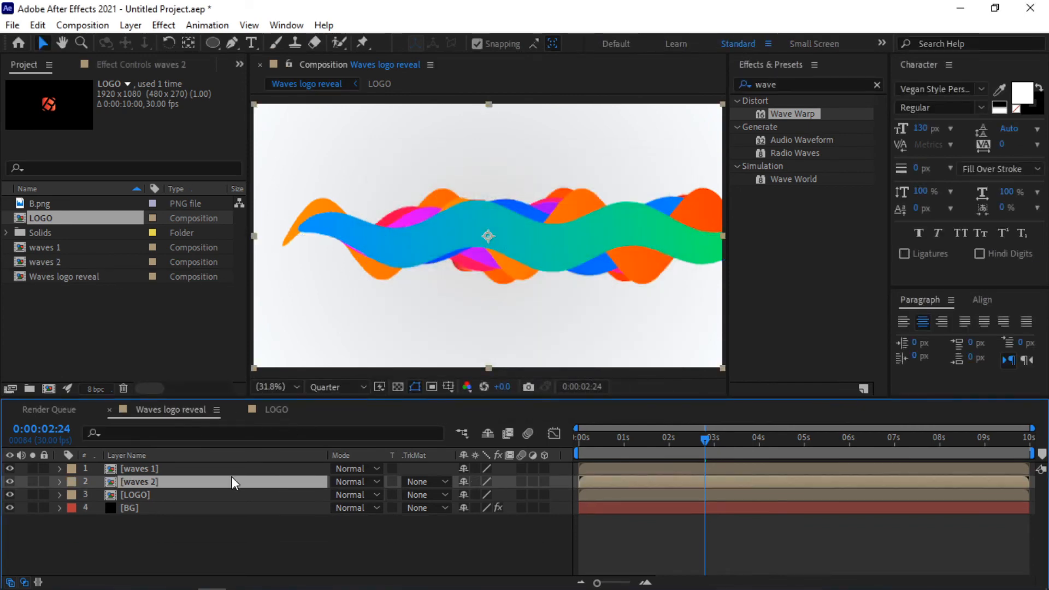
- Offset the two wave groups vertically, setting the Y position of waves 1 to 520 and of waves 2 to 588
left_click(560, 471)
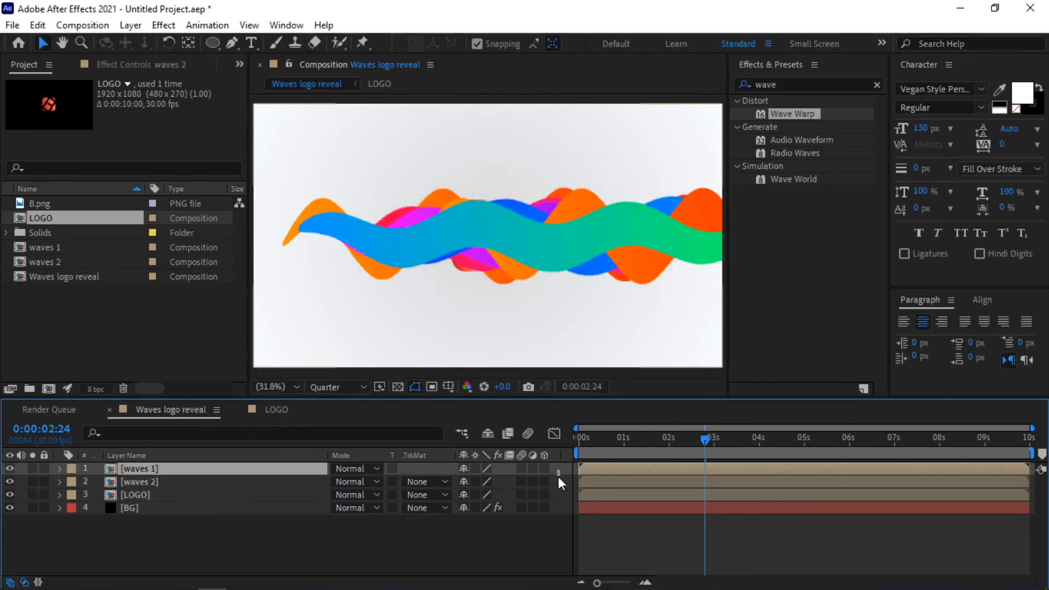
left_click(558, 481, "ctrl")
key("p")
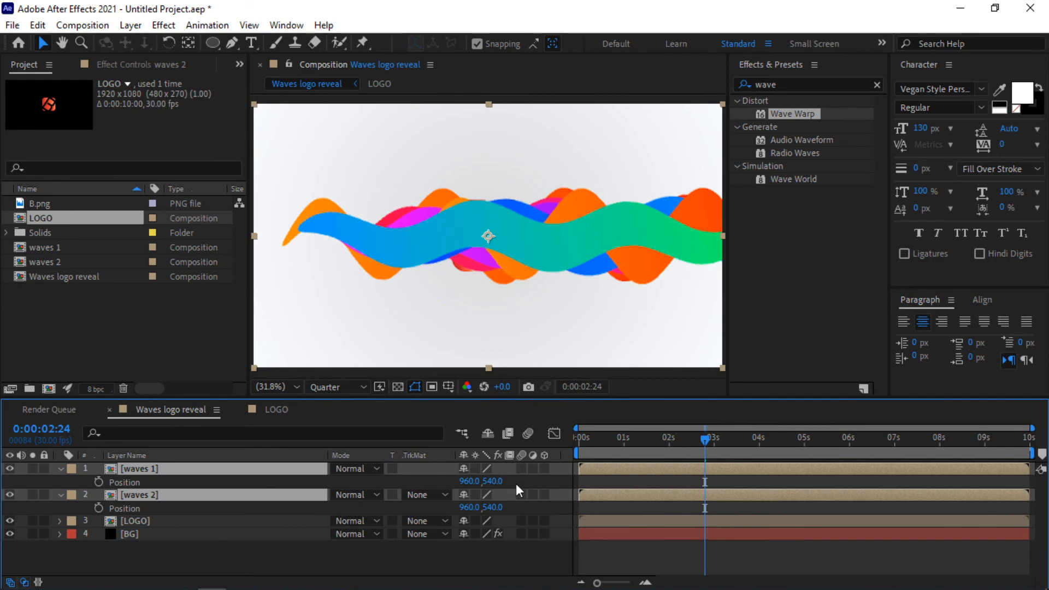
left_click_drag(496, 481, 485, 481)
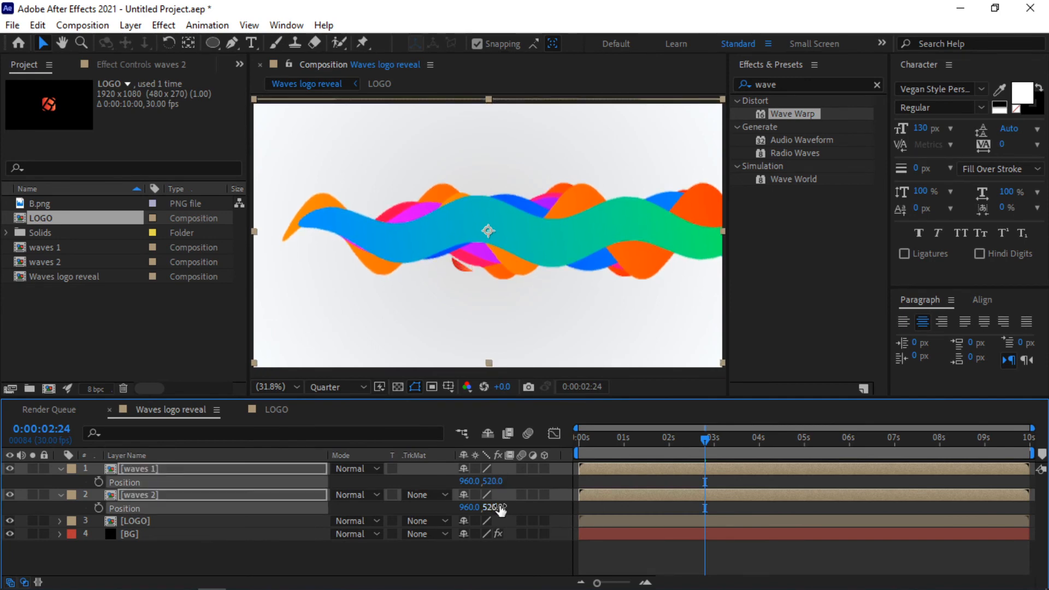
key("F2")
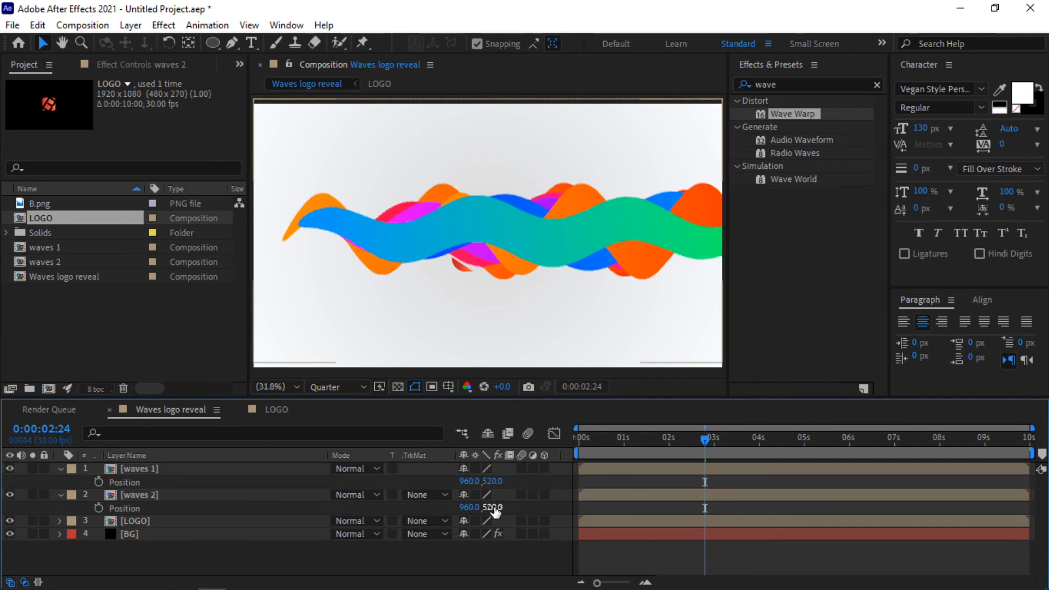
left_click_drag(494, 509, 544, 508)
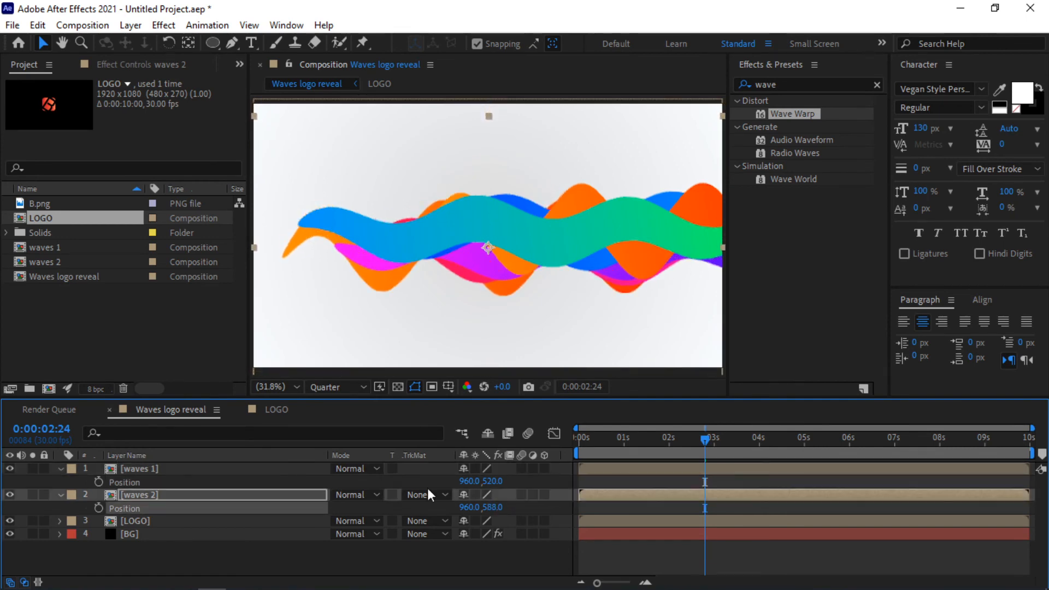
key("F2")
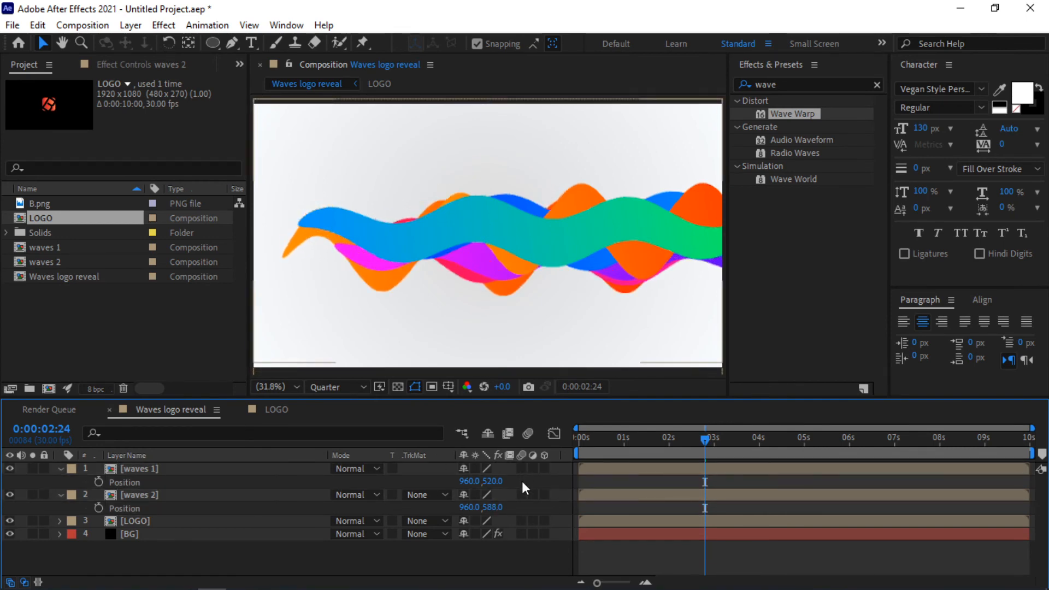
key("u")
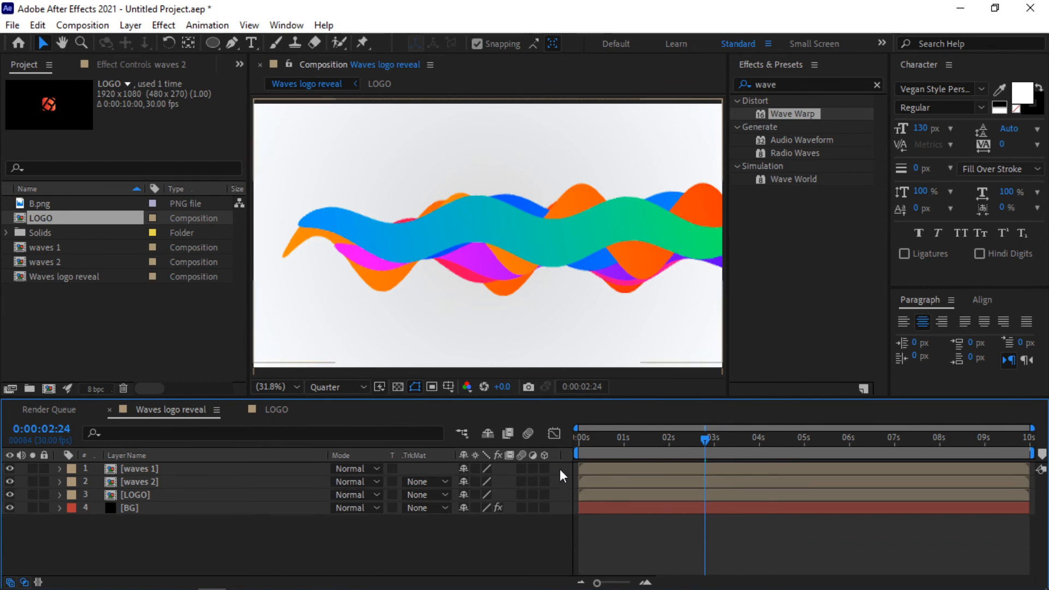
- Pre-compose the waves 1 and waves 2 layers together into a composition named "waves"
left_click_drag(559, 469, 519, 488)
right_click(267, 477)
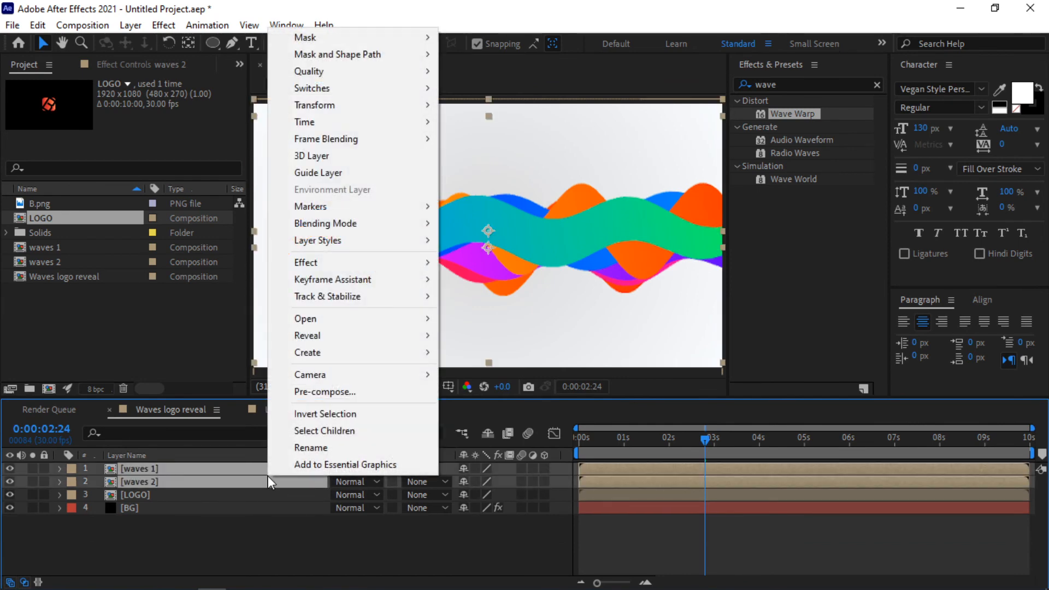
left_click(309, 393)
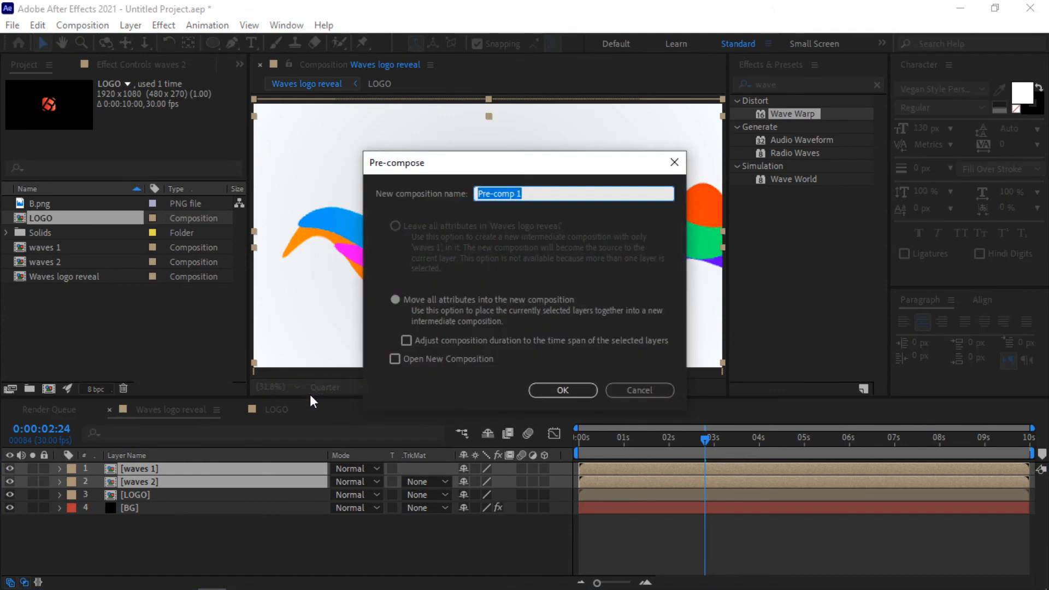
type("waves")
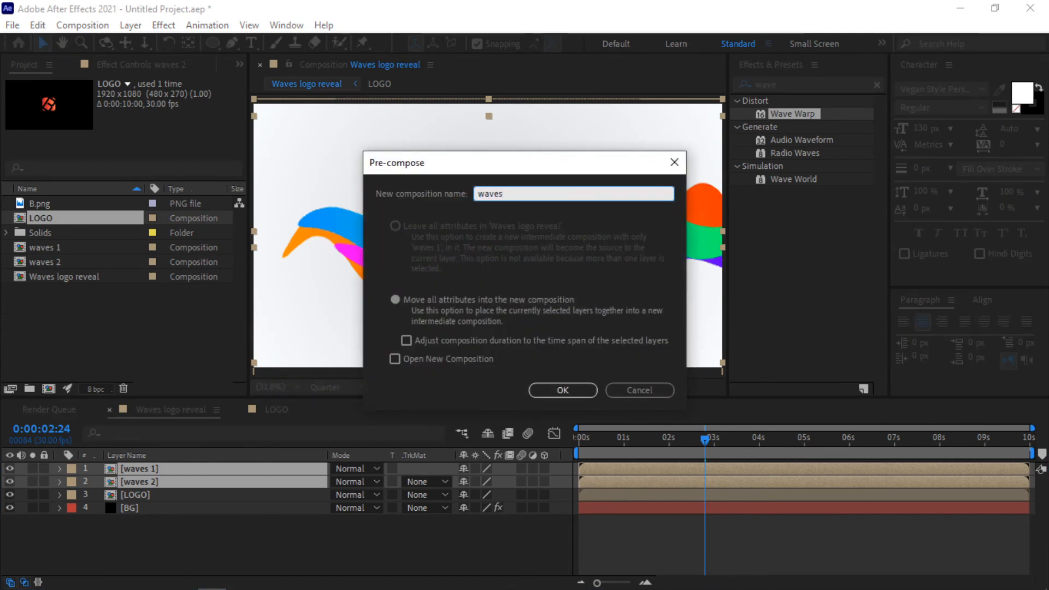
key("Return")
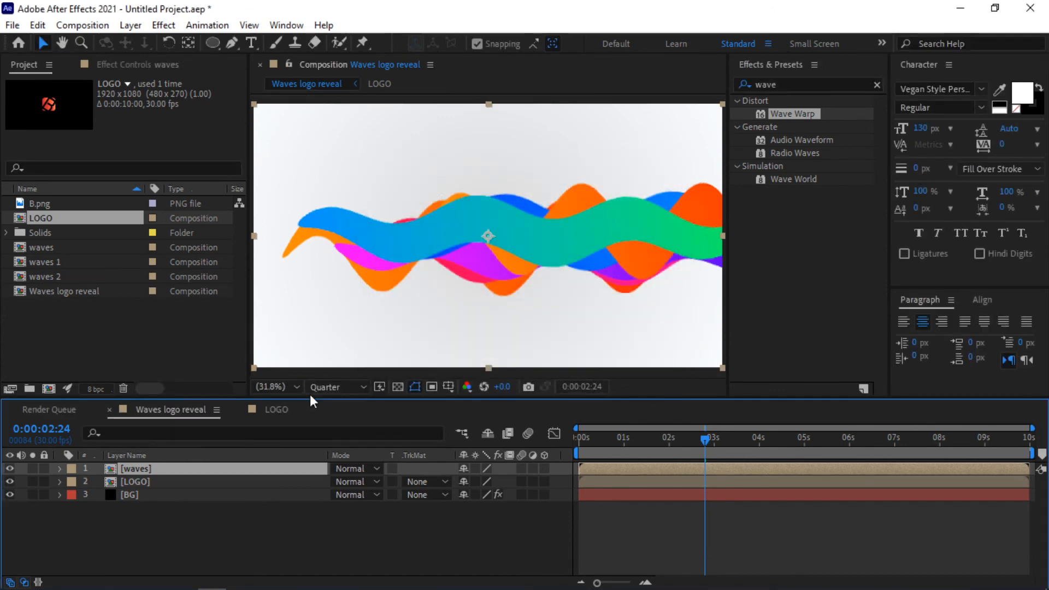
- Move the waves layer below the LOGO layer and duplicate LOGO
left_click_drag(218, 467, 217, 483)
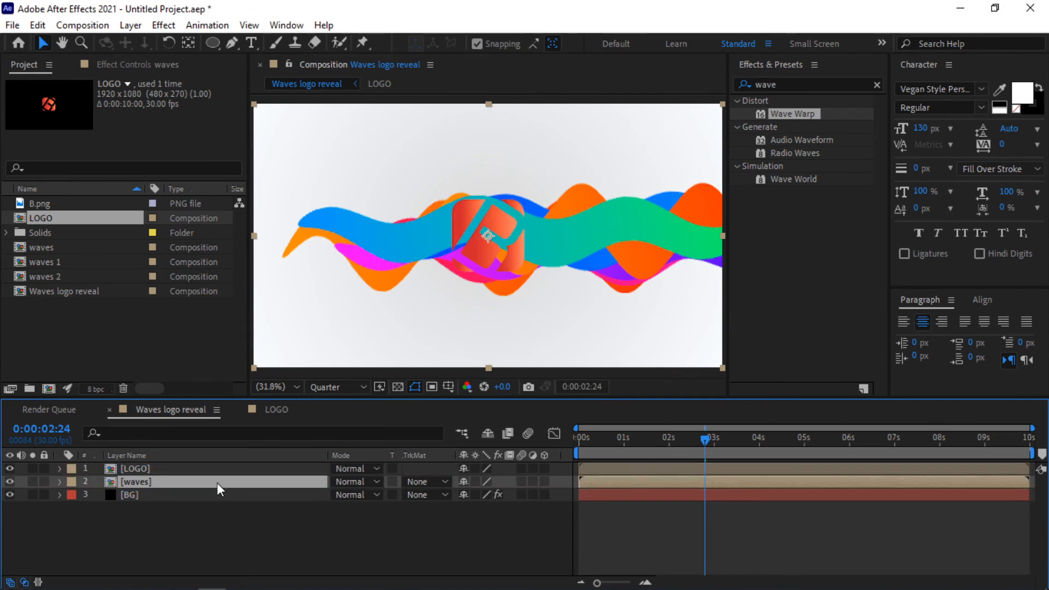
left_click(176, 471)
key("ctrl+d")
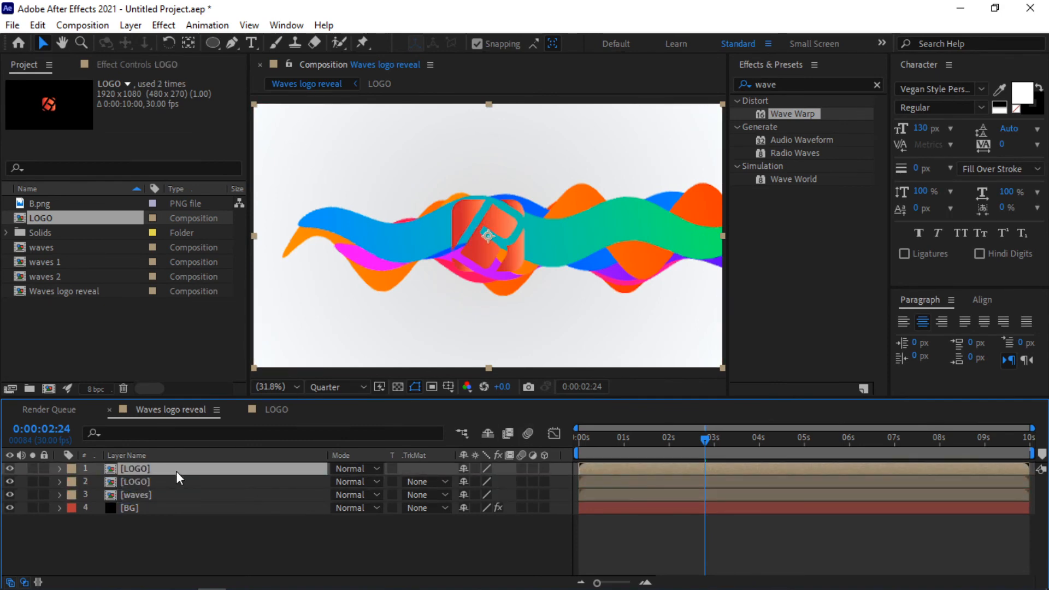
- Set the waves layer's track matte to Alpha Inverted Matte using the LOGO layer directly above it, and hide the topmost LOGO layer
left_click(418, 496)
left_click(470, 427)
left_click(436, 494)
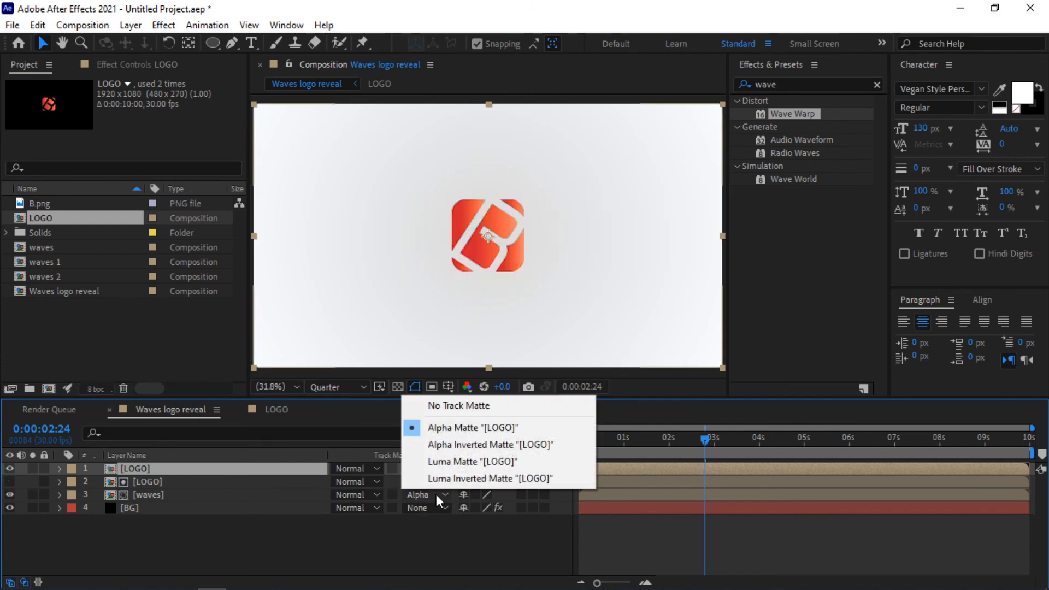
left_click(446, 445)
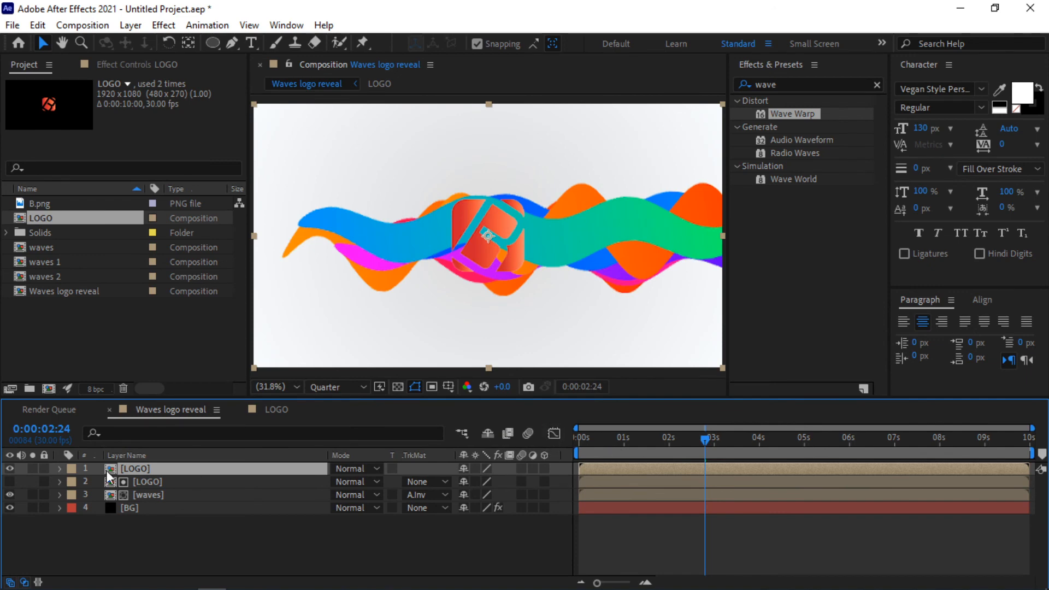
left_click(10, 468)
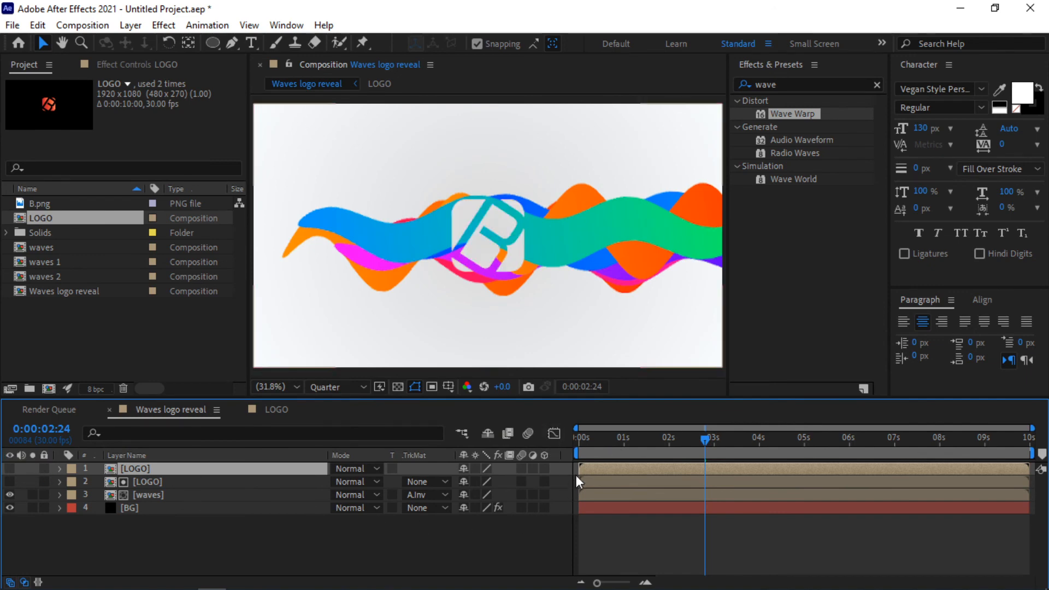
- Change the waves layer's track matte to Luma Matte using the LOGO layer directly above it
left_click_drag(592, 437, 706, 447)
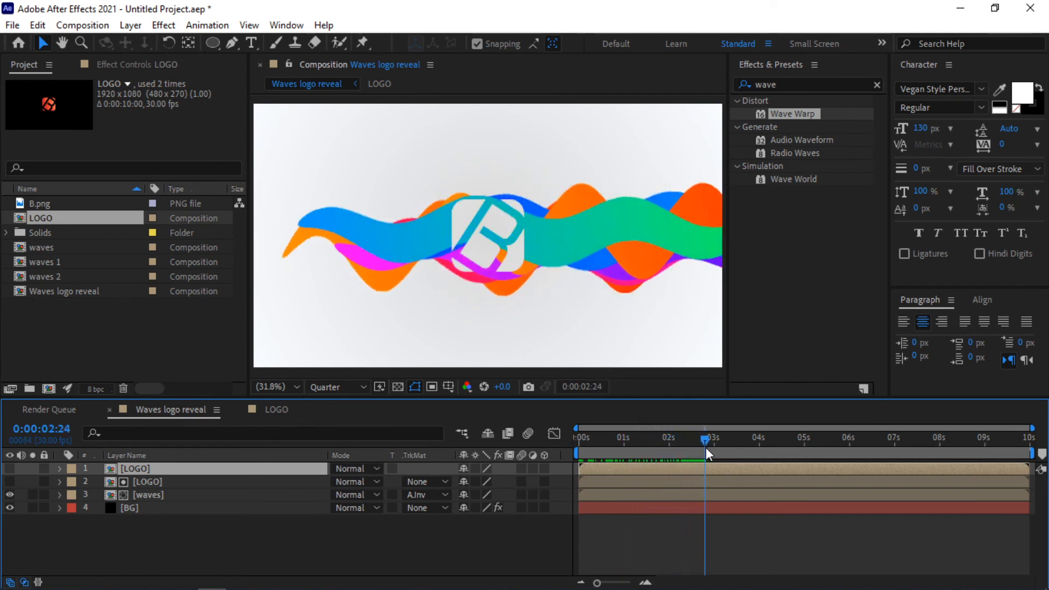
left_click(426, 494)
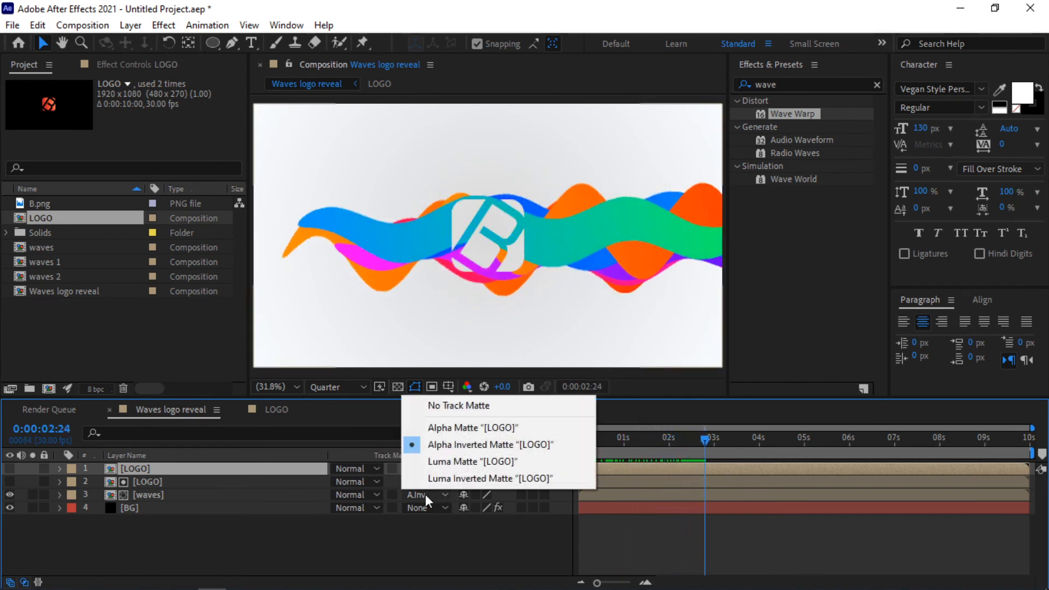
left_click(449, 466)
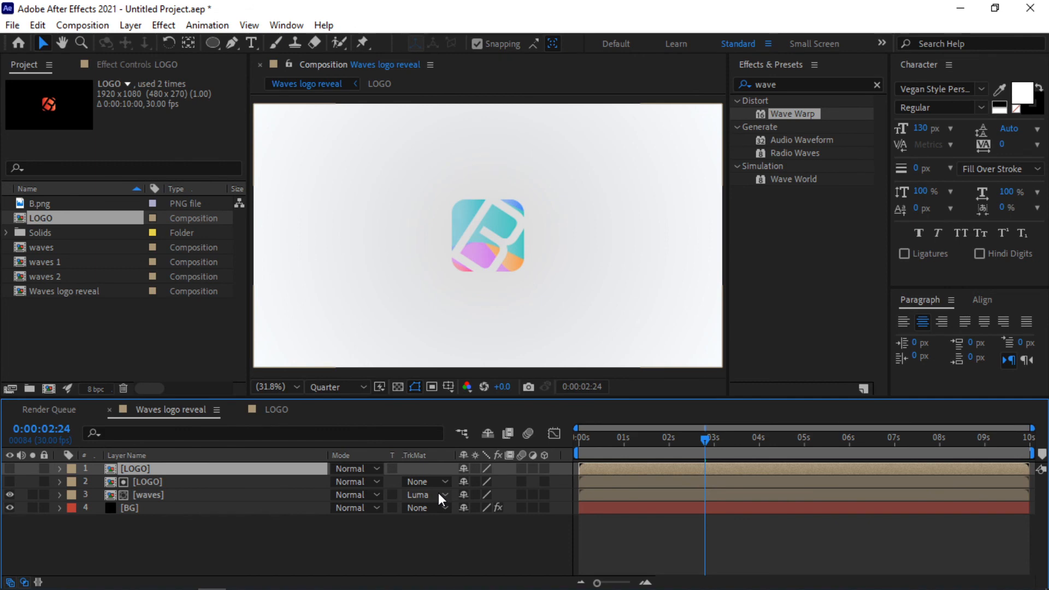
- Duplicate the waves layer and set the upper copy to No Track Matte
left_click(211, 495)
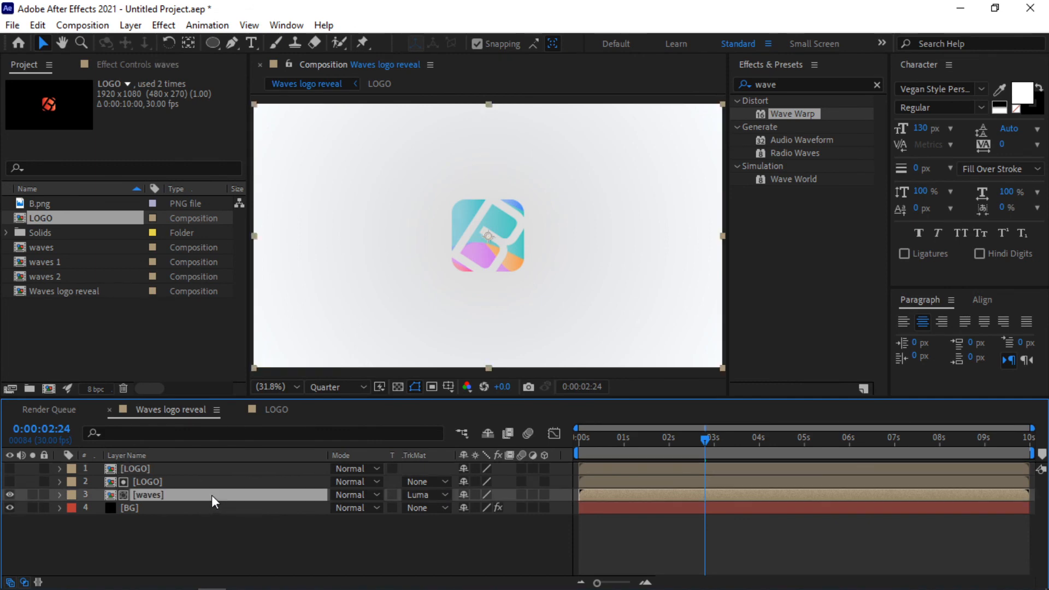
key("ctrl+d")
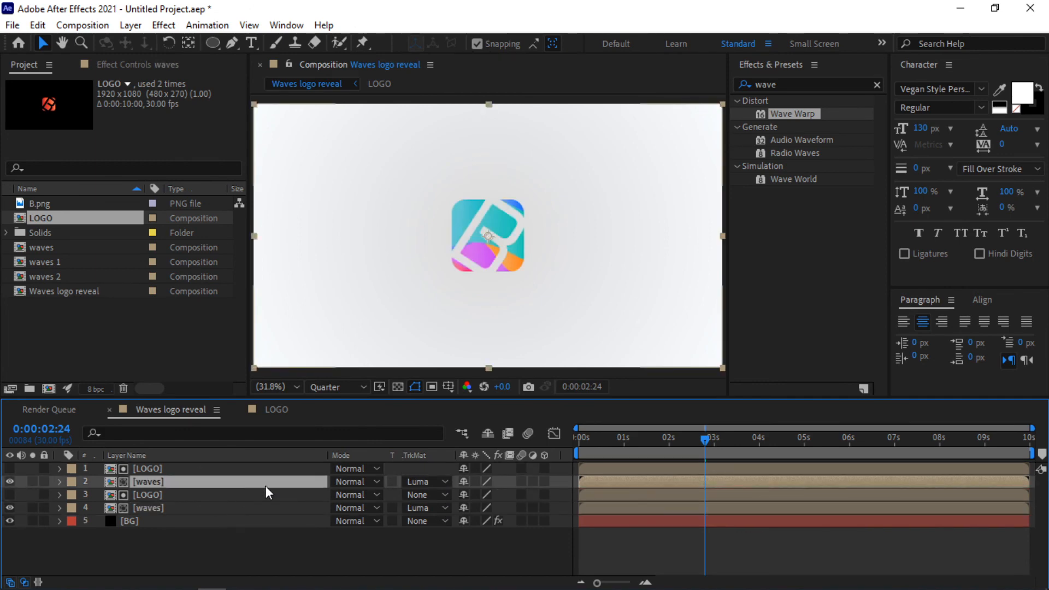
left_click(417, 482)
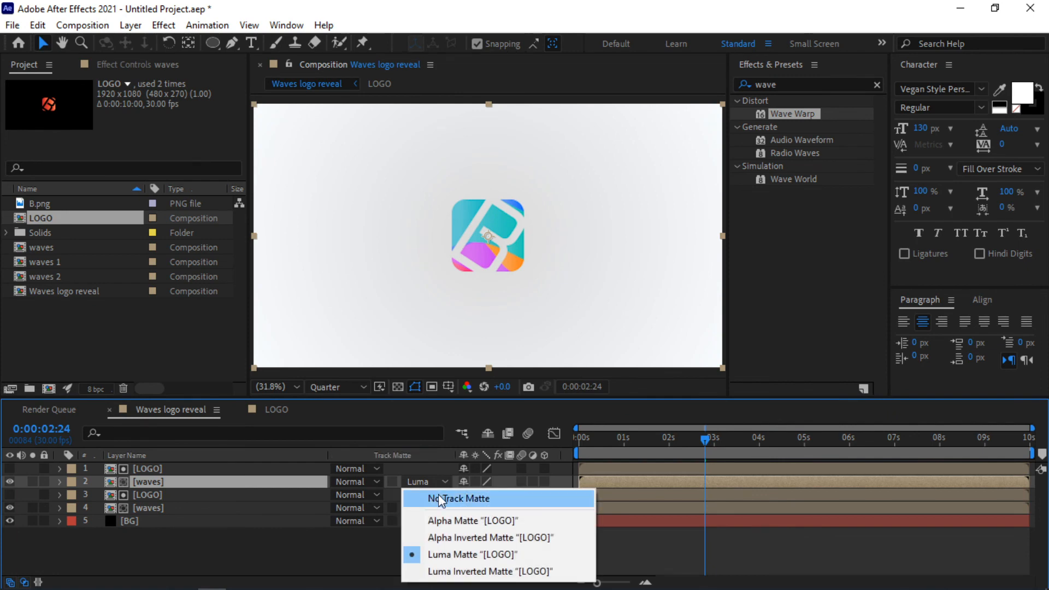
left_click(441, 498)
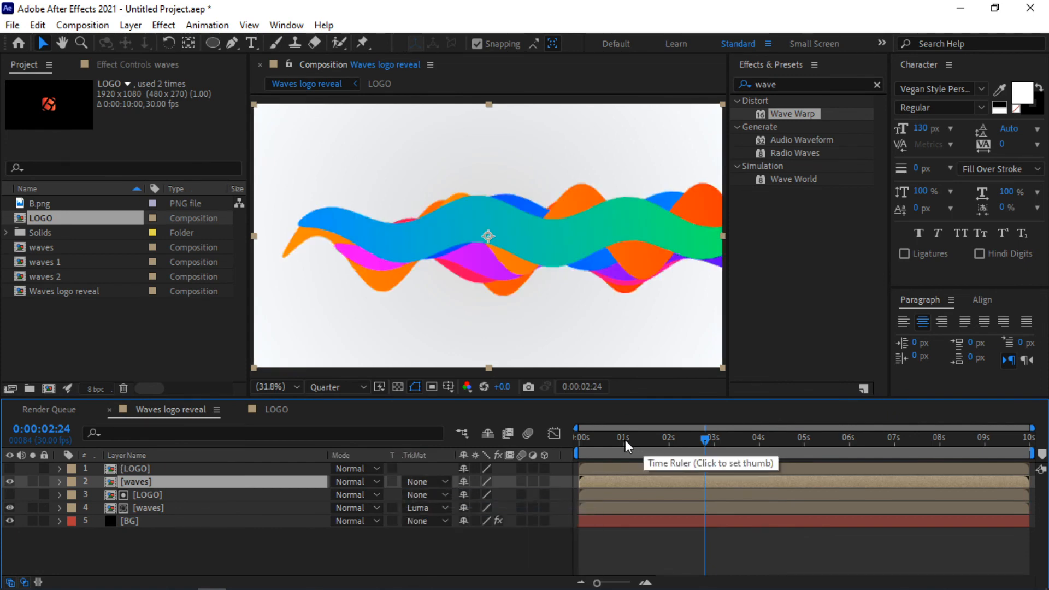
- Shift the luma-matted waves layer and its matte LOGO layer to start about 0.7 seconds in, and preview the animation
left_click_drag(625, 440, 557, 441)
key("space")
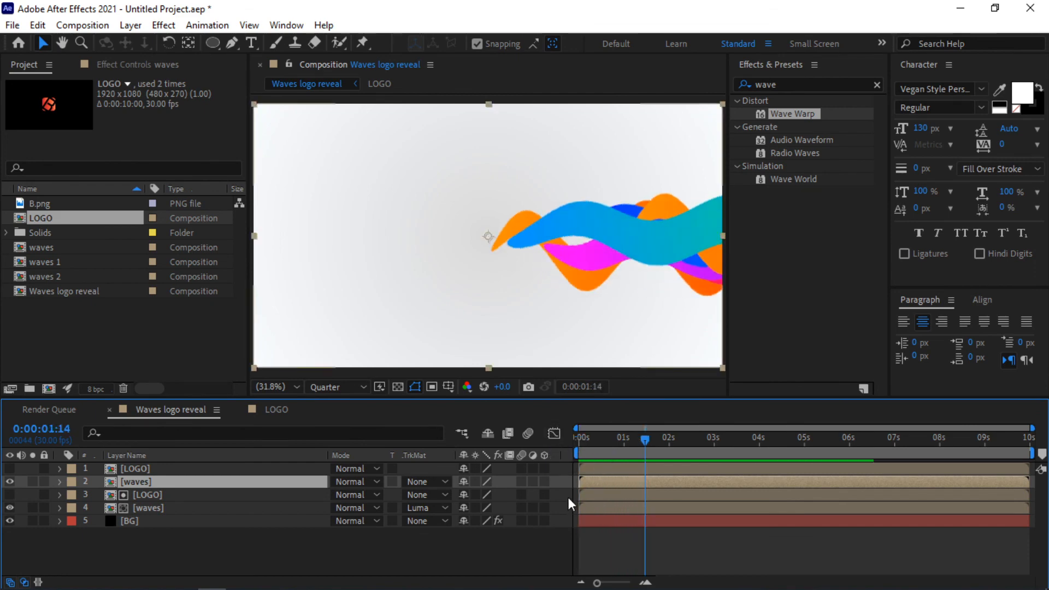
left_click(550, 500)
left_click(548, 507, "shift")
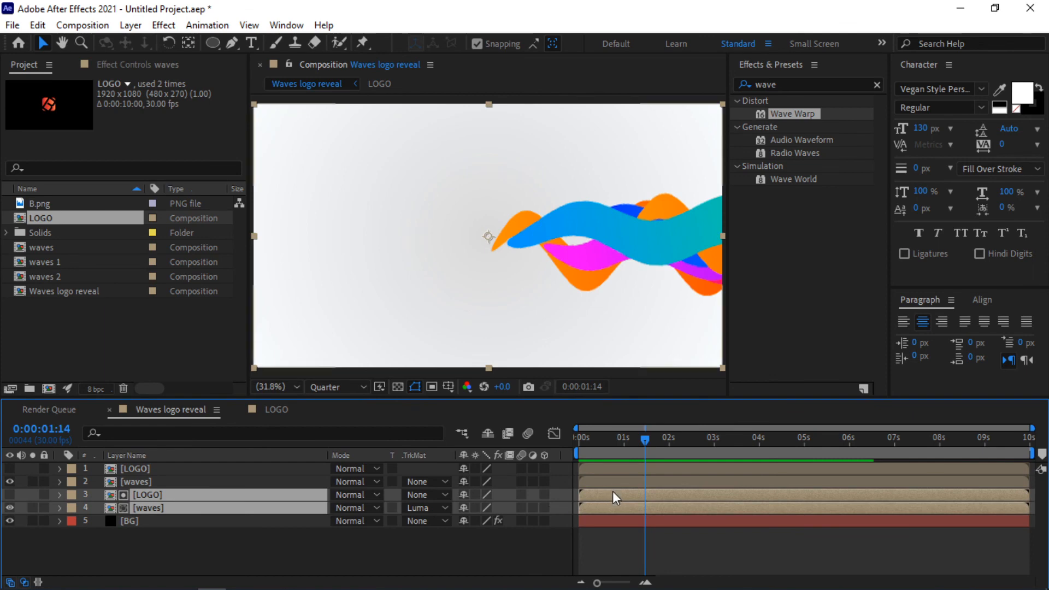
left_click_drag(605, 494, 630, 490)
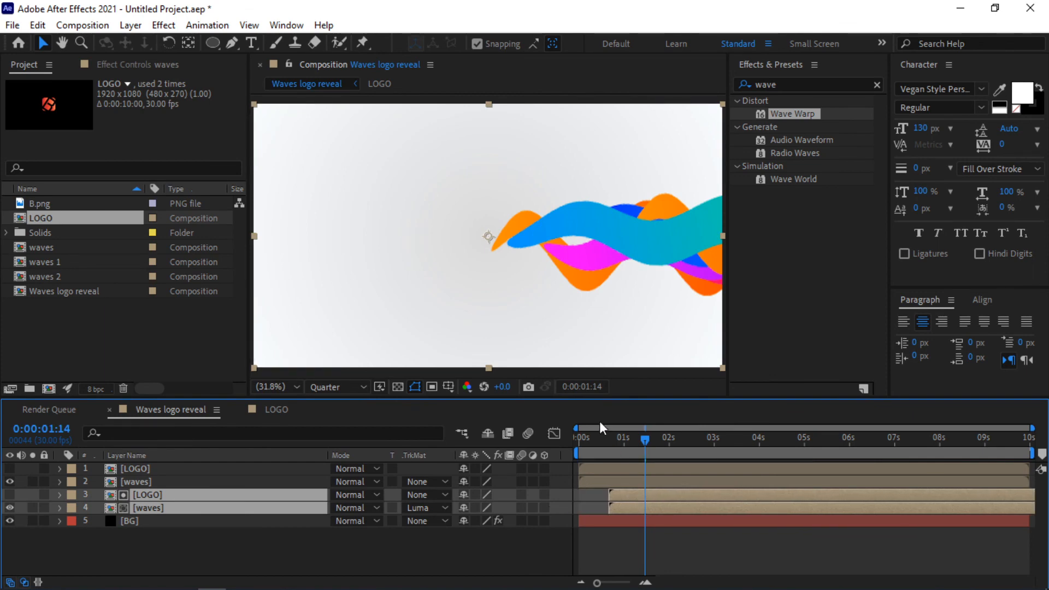
key("Home")
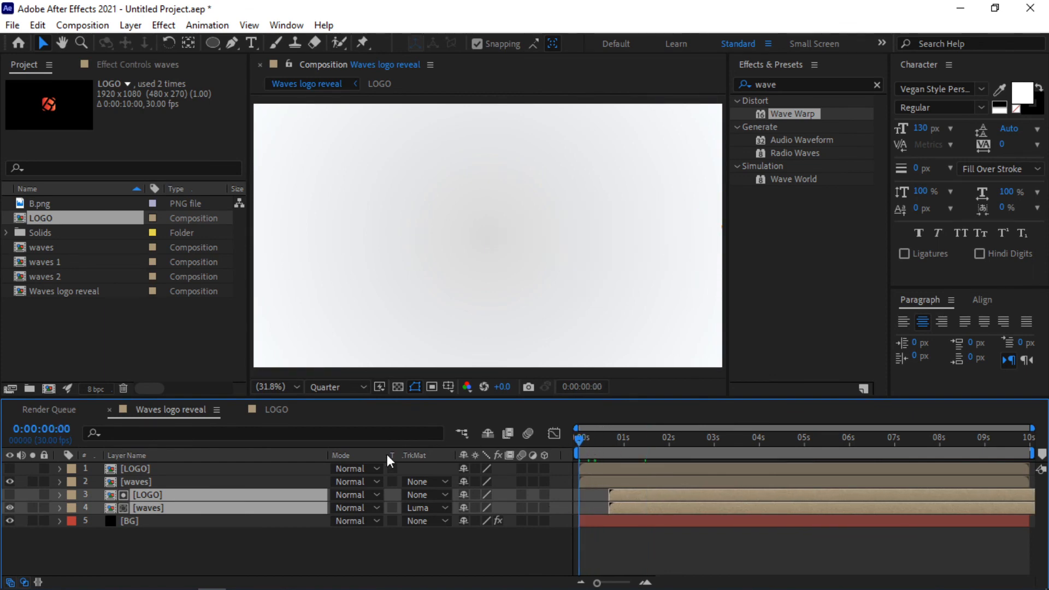
key("space")
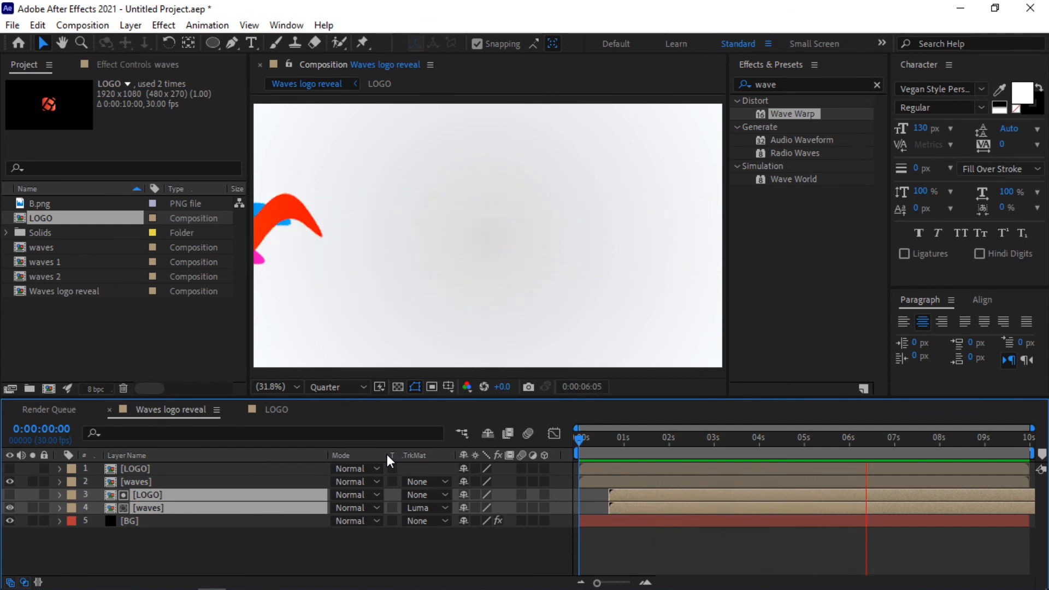
key("space")
- Move the topmost LOGO layer below the luma-matted waves layer, directly above BG, and preview the animation
left_click_drag(669, 437, 633, 437)
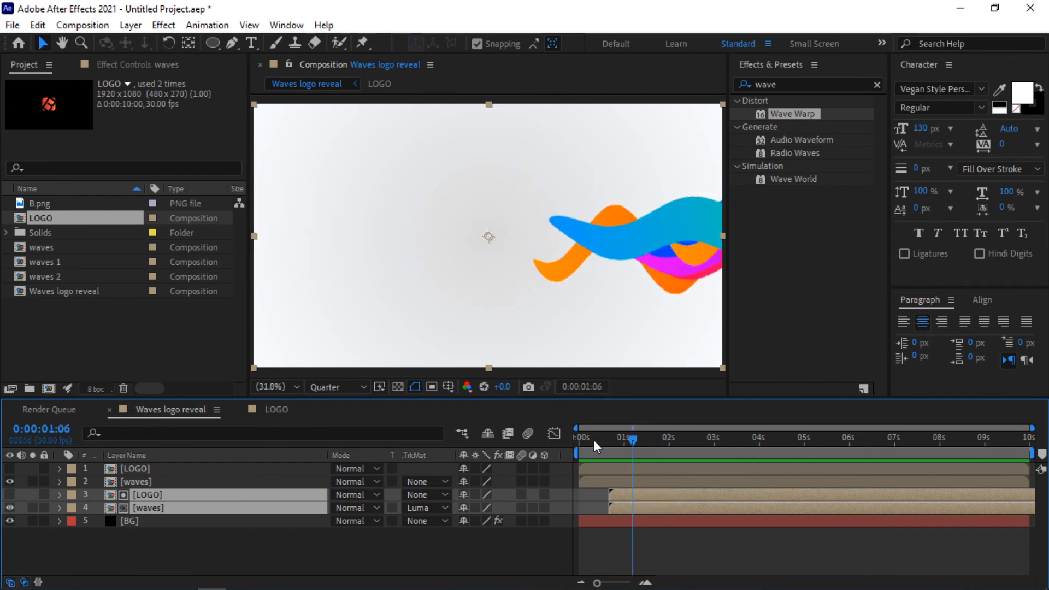
left_click(559, 469)
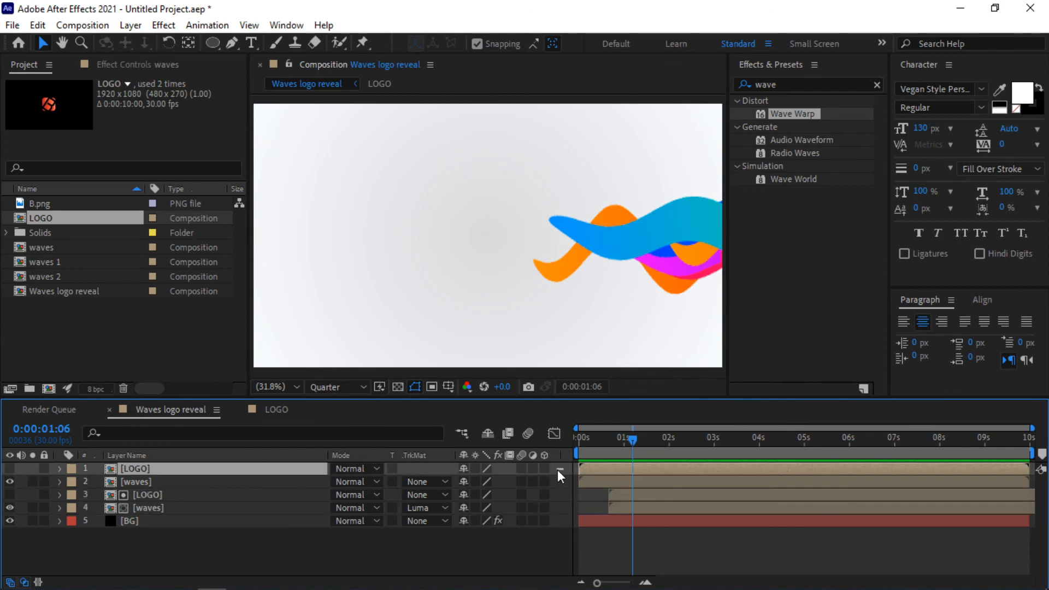
left_click_drag(213, 469, 224, 516)
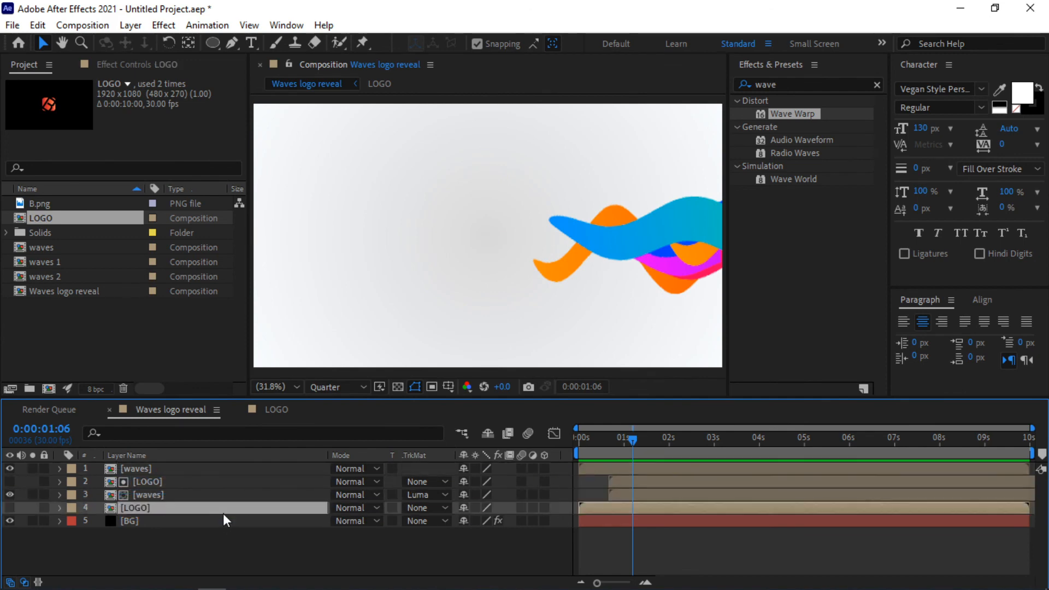
key("space")
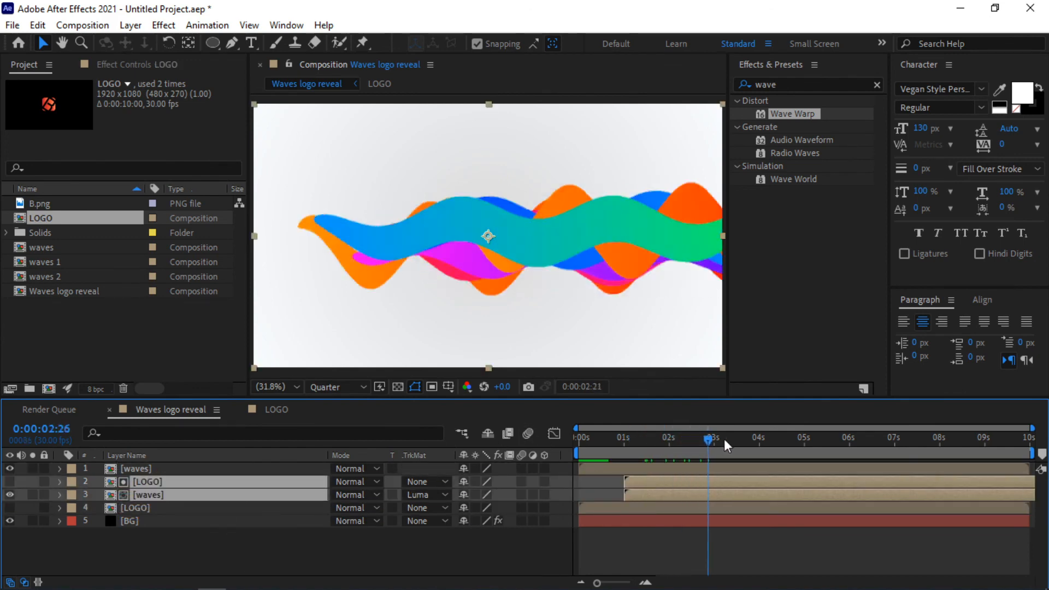
- Make the LOGO layer above BG visible and trim its start to 0:00:03:29
left_click(152, 508)
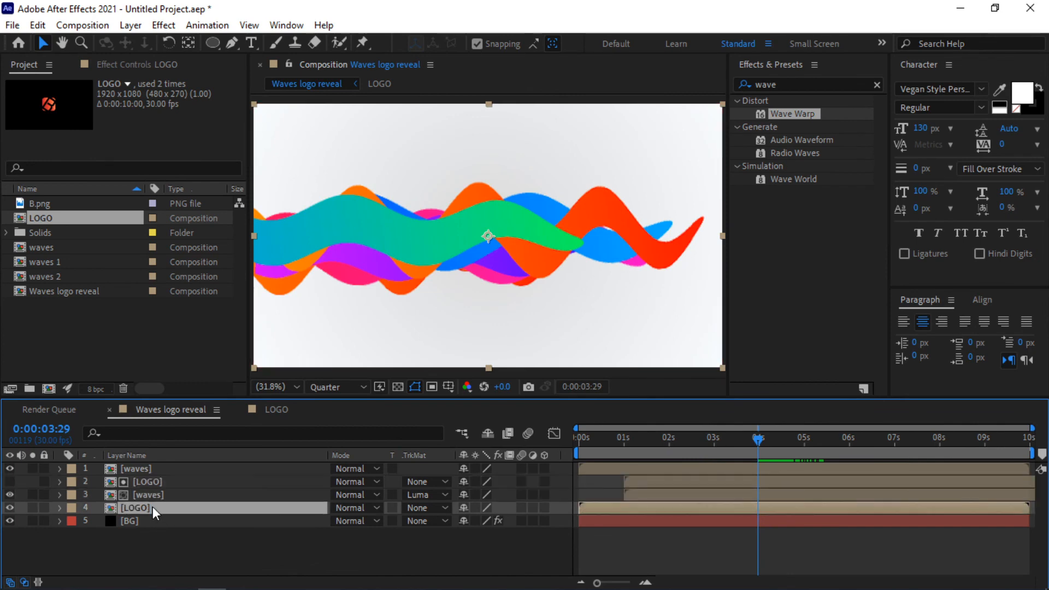
key("alt+bracketleft")
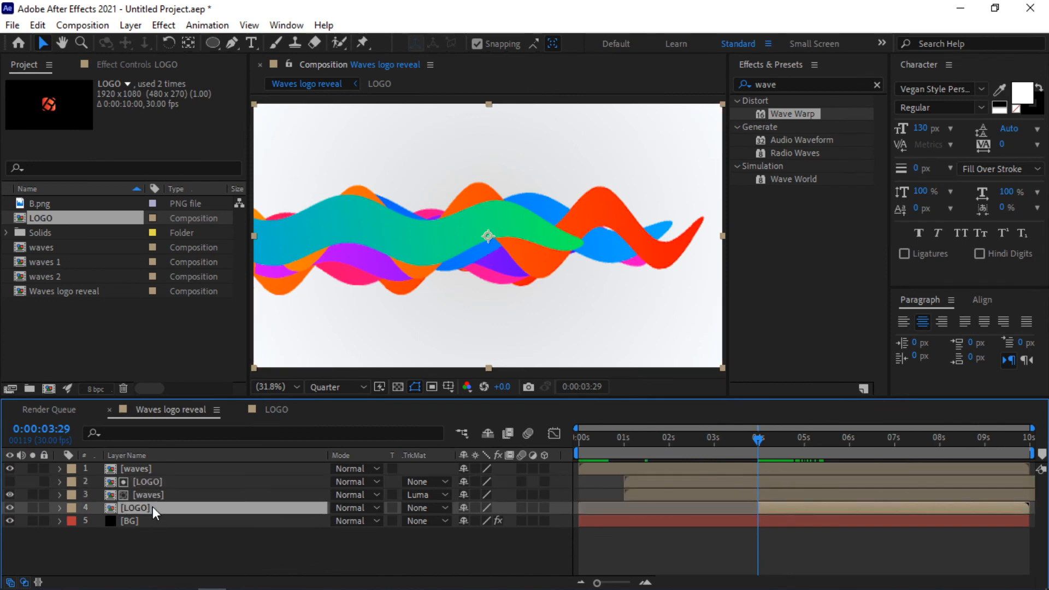
left_click_drag(648, 438, 474, 452)
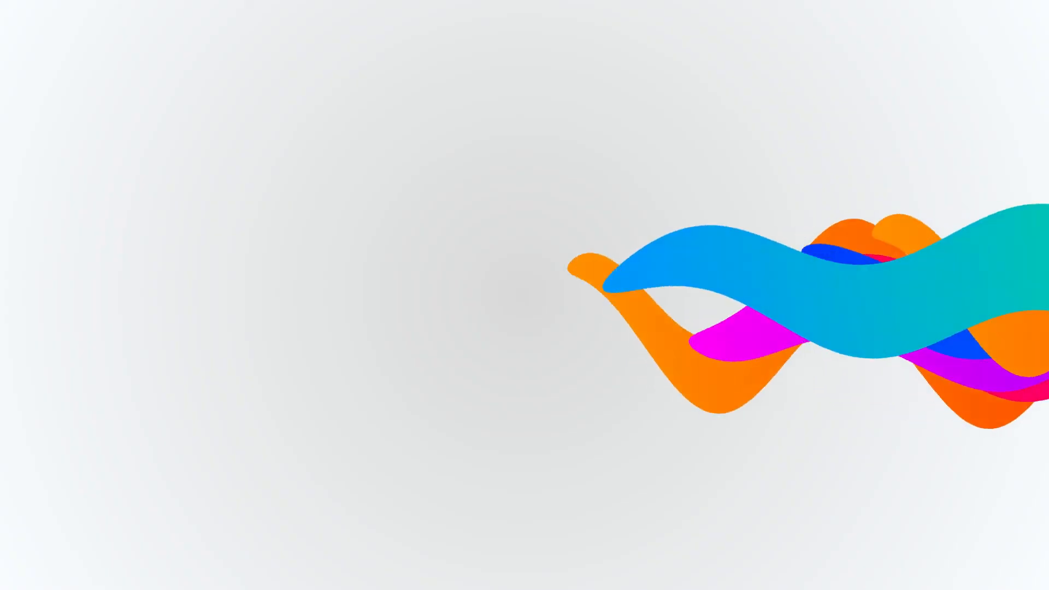